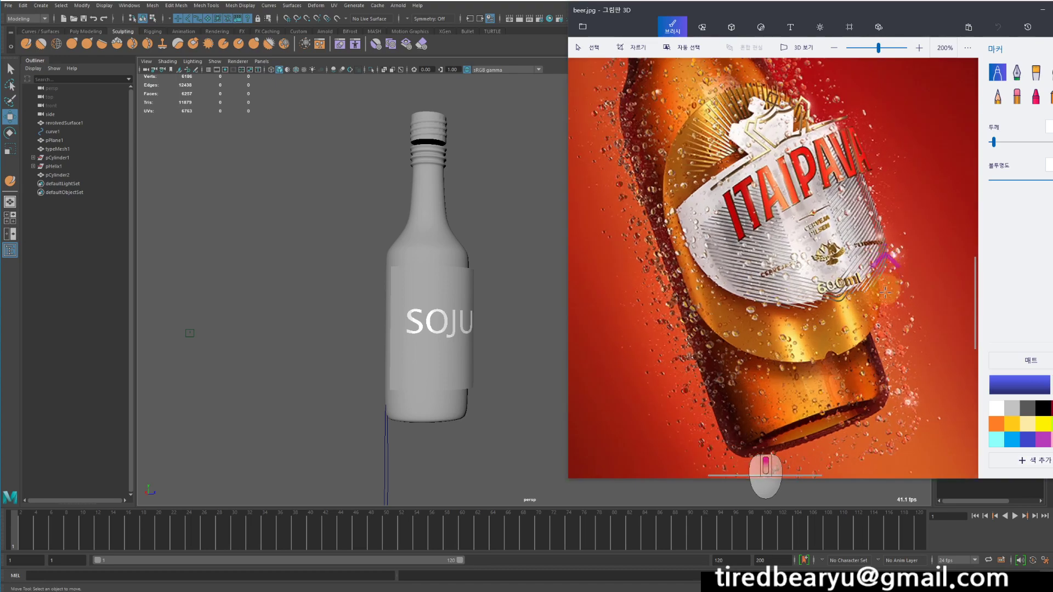
- Examine the lower half of the beer bottle in the reference image, and switch back to Maya
{"action": "scroll", "coordinate": [856, 314], "scroll_direction": "down", "scroll_amount": 2}
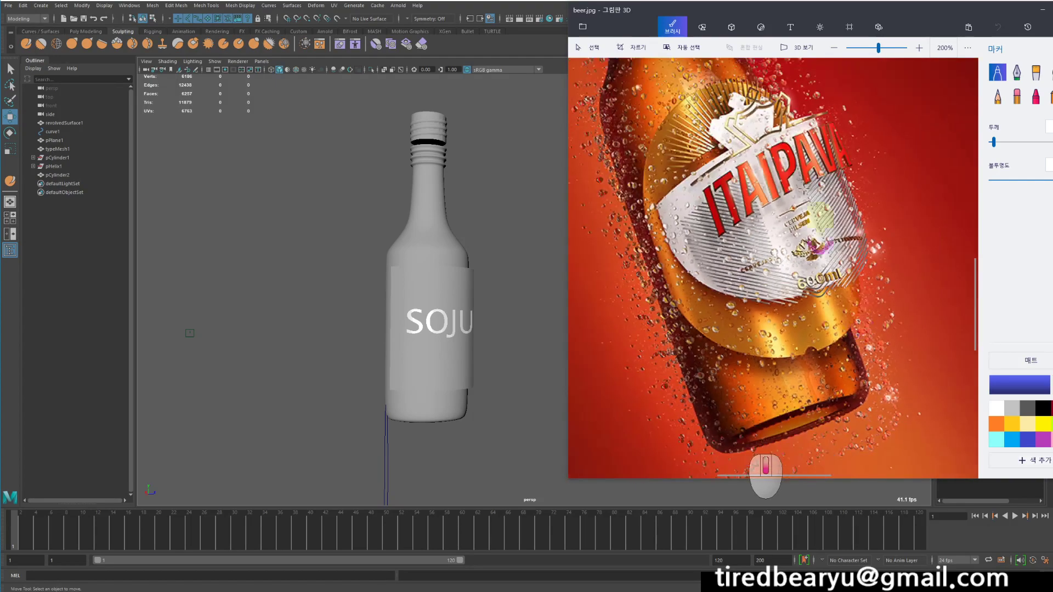
{"action": "scroll", "coordinate": [757, 241], "scroll_direction": "down", "scroll_amount": 1}
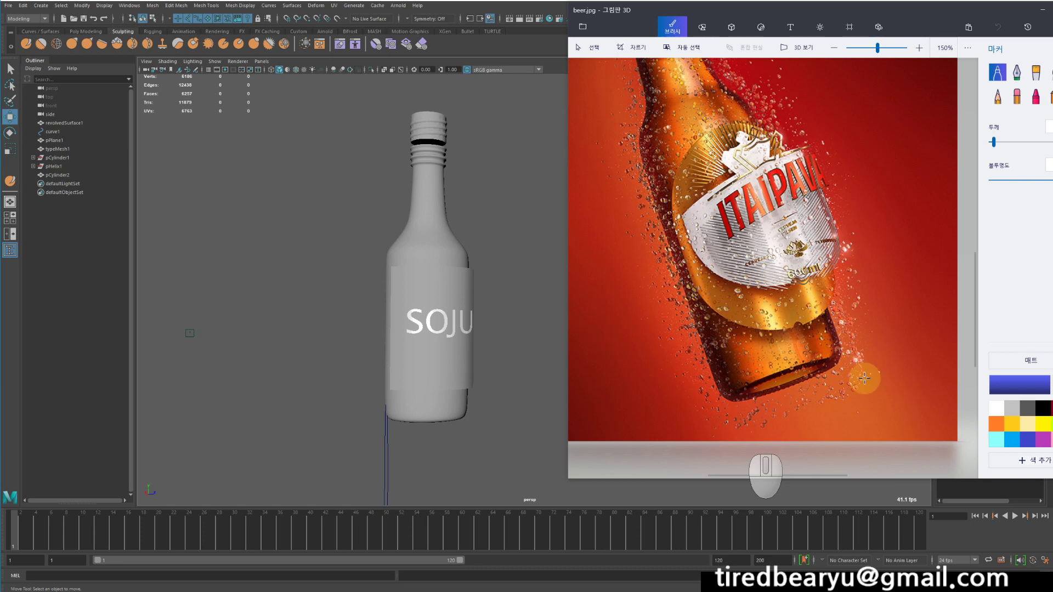
{"action": "left_click", "coordinate": [516, 236]}
- Delete the leftover profile curve, curve1, from below the bottle
{"action": "left_click", "coordinate": [423, 236]}
{"action": "left_click", "coordinate": [673, 278]}
{"action": "middle_click_drag", "start_coordinate": [625, 309], "coordinate": [658, 233], "text": "alt"}
{"action": "middle_click_drag", "start_coordinate": [521, 322], "coordinate": [593, 277], "text": "alt"}
{"action": "left_click_drag", "start_coordinate": [592, 291], "coordinate": [592, 273], "text": "alt"}
{"action": "left_click", "coordinate": [557, 299]}
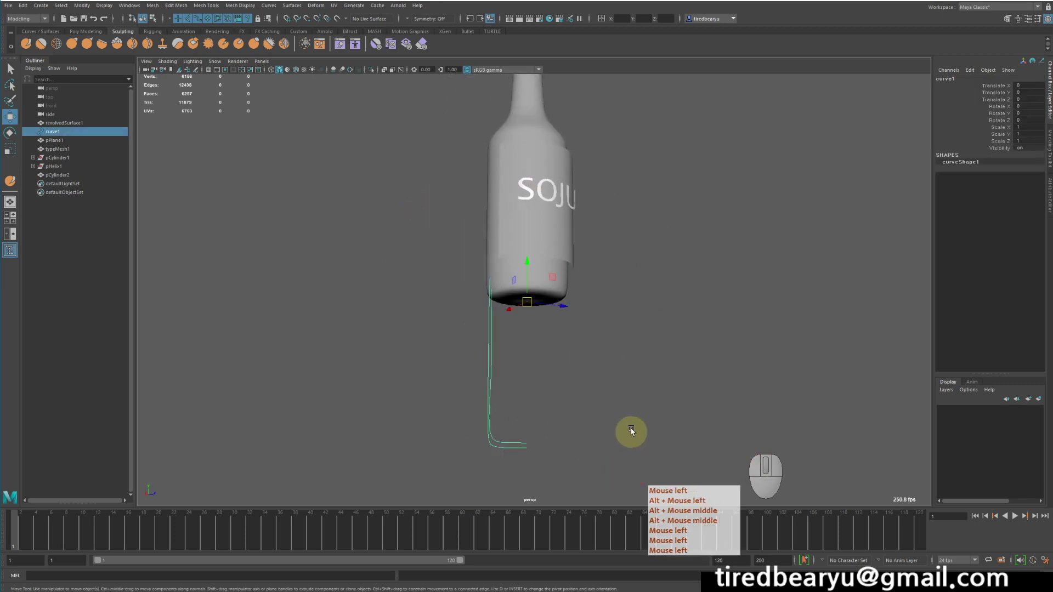
{"action": "left_click_drag", "start_coordinate": [629, 433], "coordinate": [426, 379], "text": "alt"}
{"action": "left_click", "coordinate": [554, 286]}
{"action": "left_click_drag", "start_coordinate": [468, 429], "coordinate": [554, 463]}
{"action": "key", "text": "Delete"}
- Lower the edge loop around the rim of the bottle's base with soft selection so the base centre becomes recessed
{"action": "left_click", "coordinate": [544, 249]}
{"action": "left_click_drag", "start_coordinate": [545, 250], "coordinate": [564, 280], "text": "alt"}
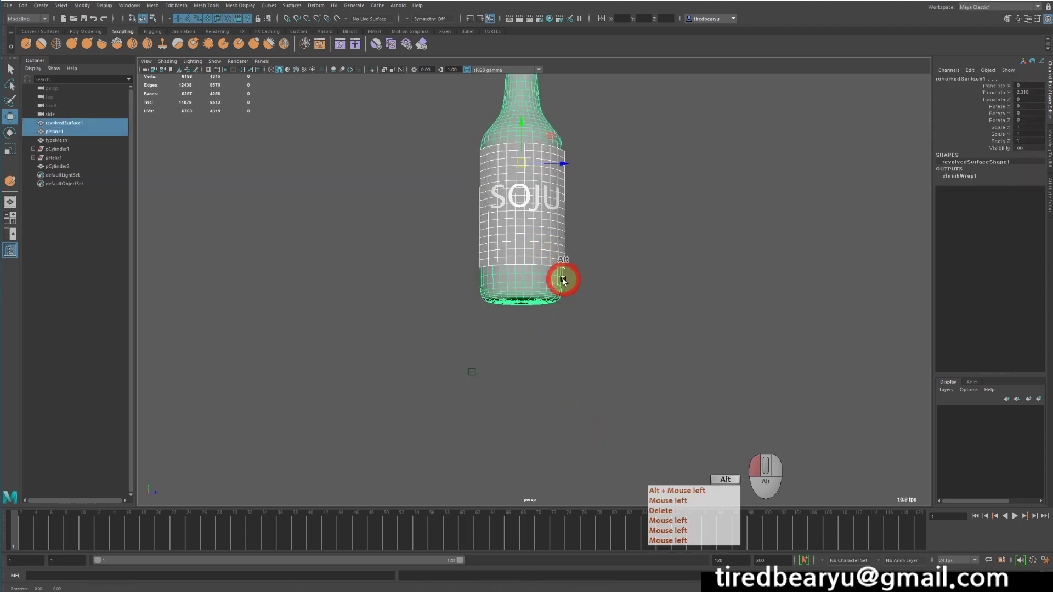
{"action": "right_click_drag", "start_coordinate": [564, 279], "coordinate": [698, 301], "text": "alt"}
{"action": "middle_click_drag", "start_coordinate": [698, 301], "coordinate": [716, 359], "text": "alt"}
{"action": "left_click", "coordinate": [716, 360]}
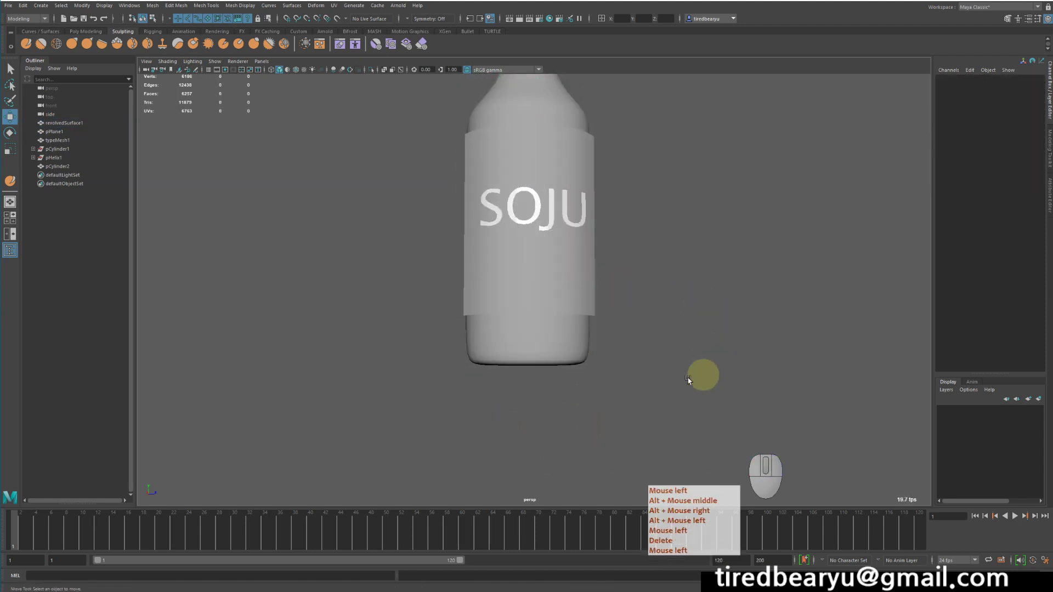
{"action": "left_click", "coordinate": [580, 347]}
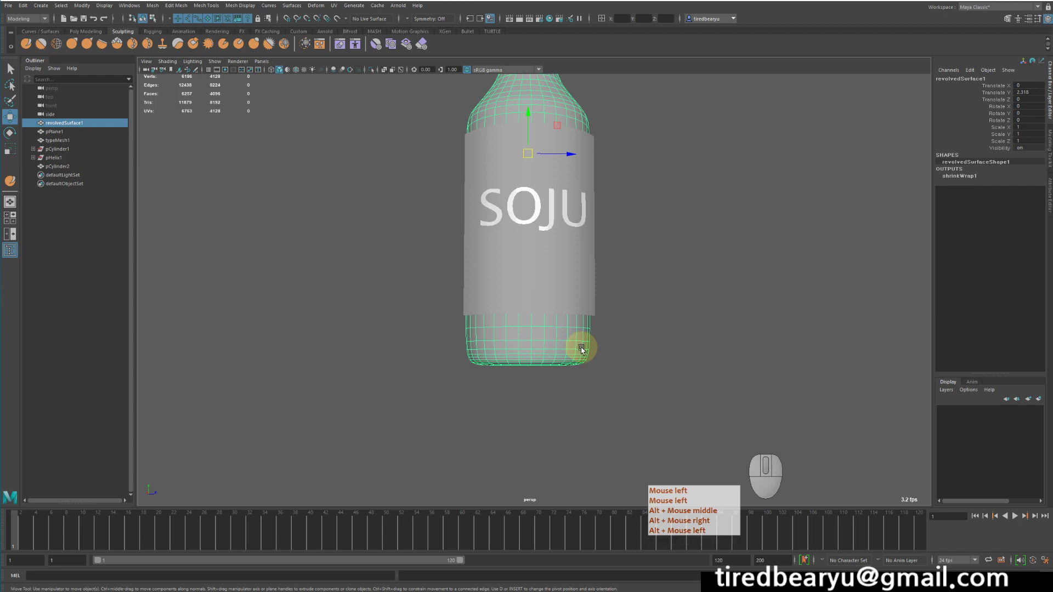
{"action": "left_click_drag", "start_coordinate": [594, 353], "coordinate": [639, 400], "text": "alt"}
{"action": "left_click_drag", "start_coordinate": [559, 231], "coordinate": [670, 225], "text": "alt"}
{"action": "right_click_drag", "start_coordinate": [669, 225], "coordinate": [633, 294], "text": "alt"}
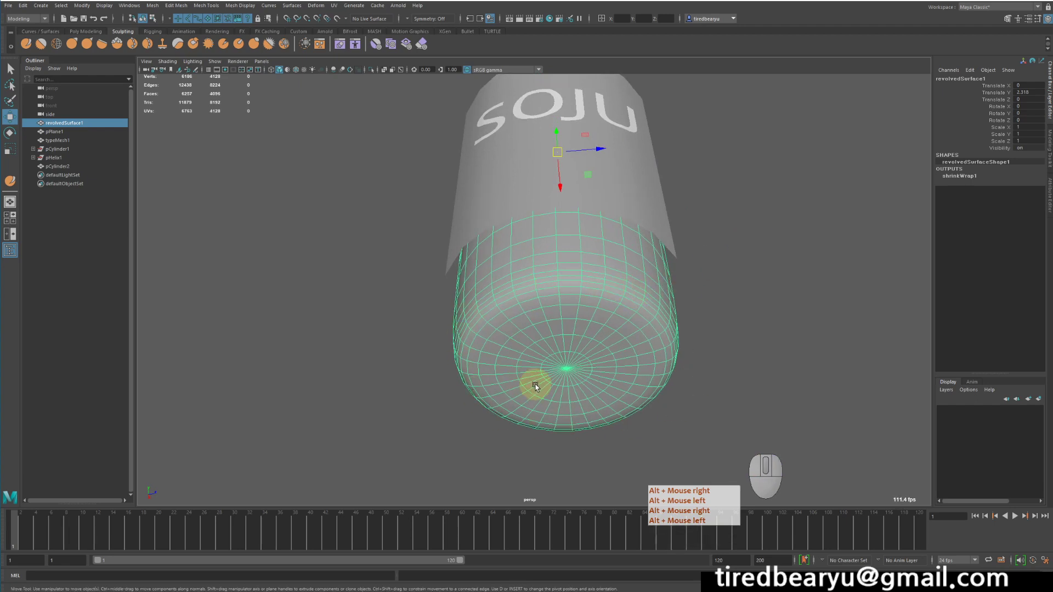
{"action": "right_click", "coordinate": [613, 329]}
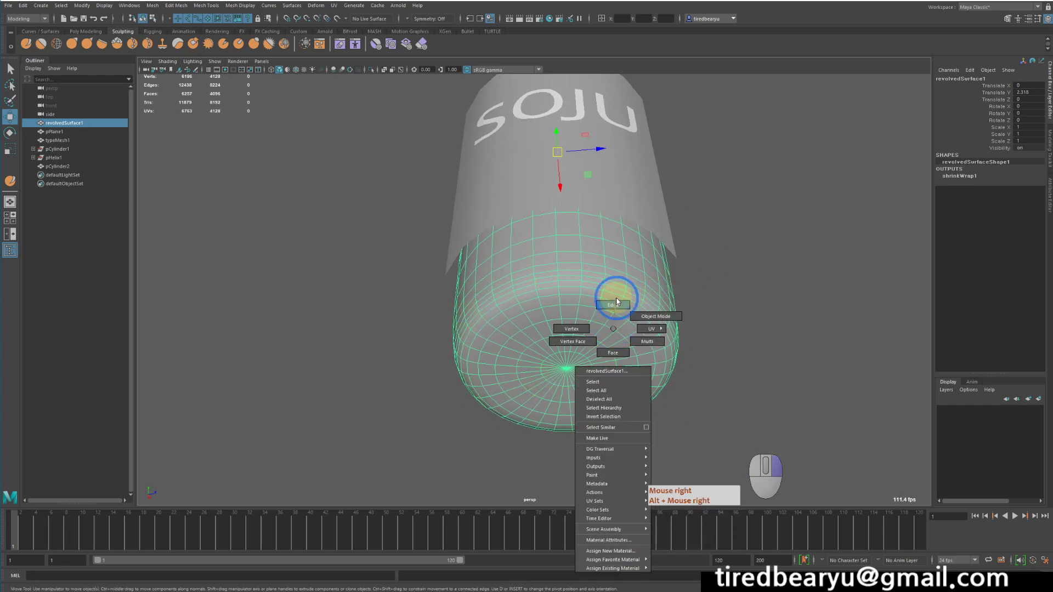
{"action": "right_click_drag", "start_coordinate": [616, 297], "coordinate": [616, 297]}
{"action": "middle_click_drag", "start_coordinate": [650, 335], "coordinate": [638, 290], "text": "alt"}
{"action": "double_click", "coordinate": [680, 320]}
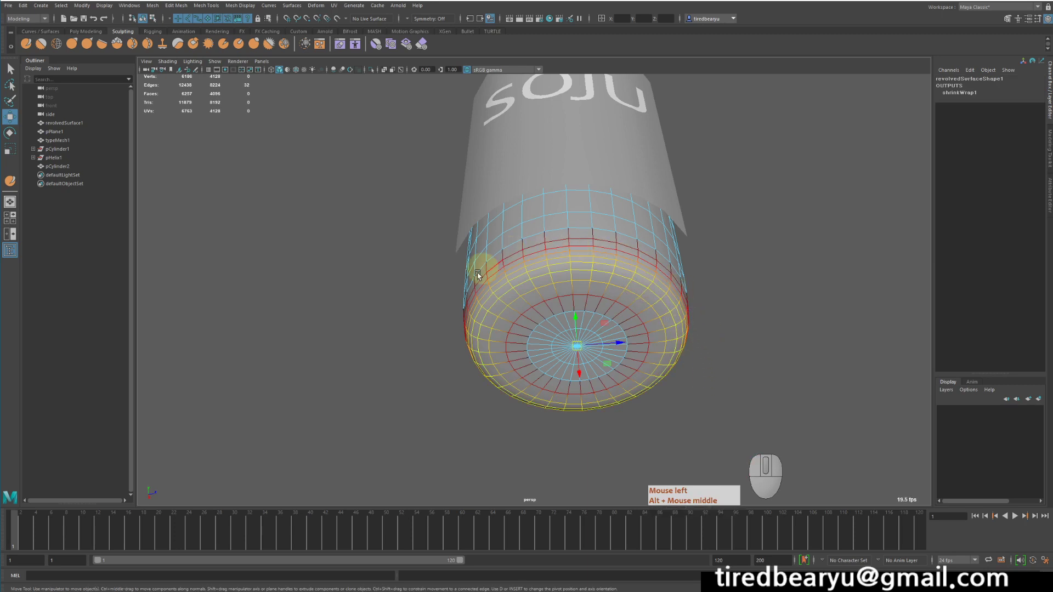
{"action": "left_click_drag", "start_coordinate": [577, 329], "coordinate": [577, 331]}
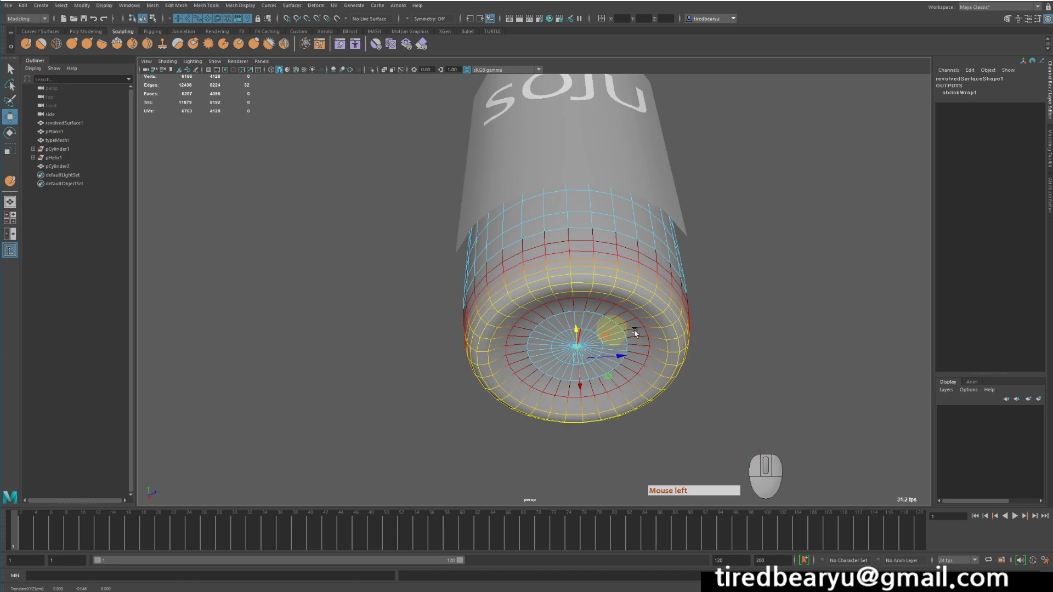
{"action": "left_click", "coordinate": [754, 365]}
{"action": "left_click_drag", "start_coordinate": [754, 365], "coordinate": [793, 368], "text": "alt"}
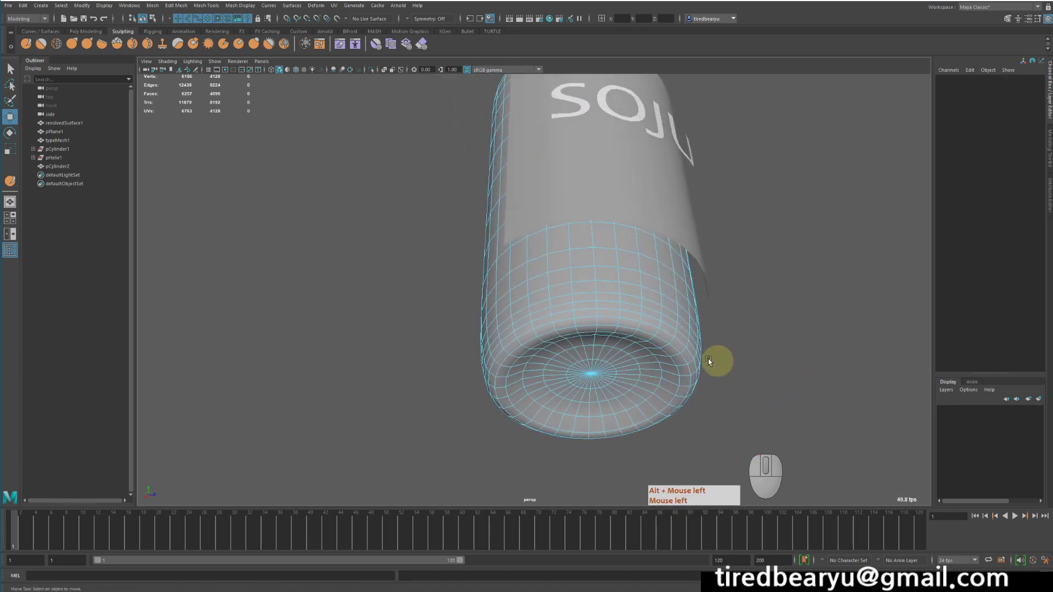
- Adjust the soft-selection falloff on the base's rim edge loop and return to object mode
{"action": "double_click", "coordinate": [650, 338]}
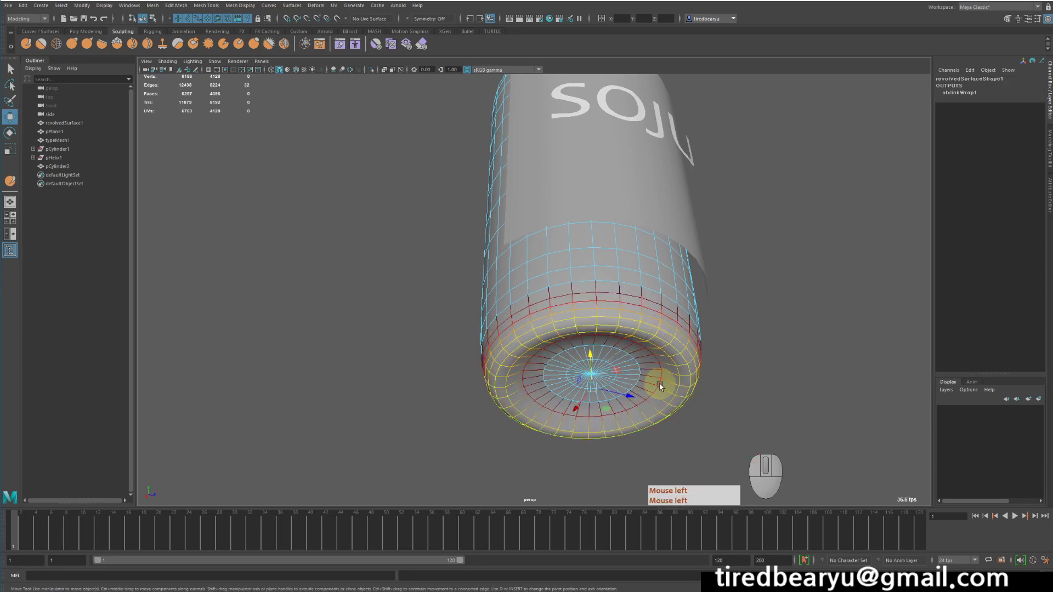
{"action": "key", "text": "b"}
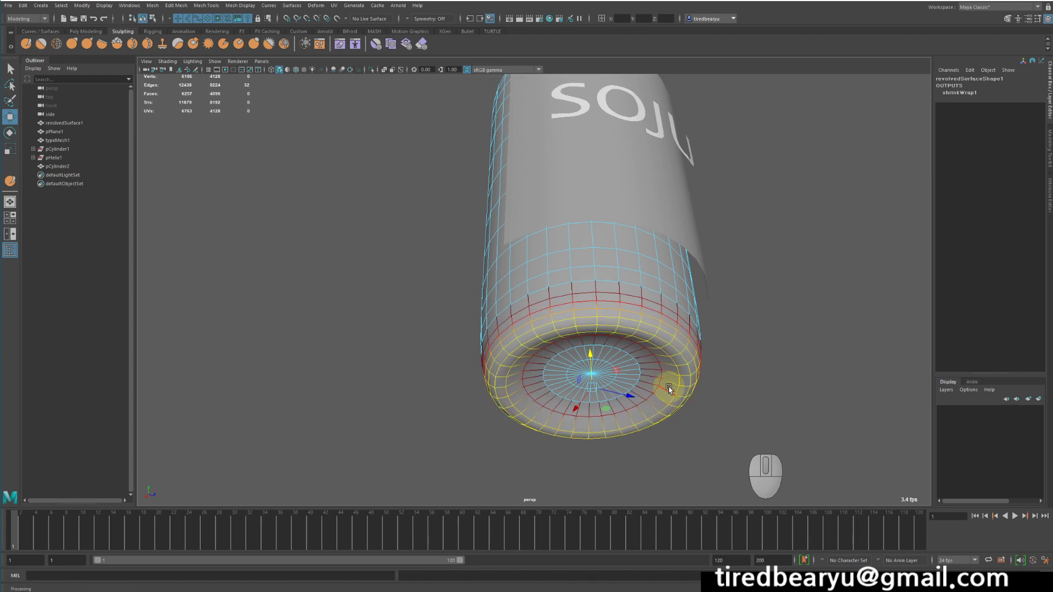
{"action": "middle_click_drag", "start_coordinate": [667, 386], "coordinate": [704, 382]}
{"action": "right_click_drag", "start_coordinate": [666, 317], "coordinate": [755, 303]}
{"action": "left_click", "coordinate": [757, 306]}
- Select the bottle mesh and examine its reshaped base and overall silhouette from the side
{"action": "left_click_drag", "start_coordinate": [768, 345], "coordinate": [759, 352], "text": "alt"}
{"action": "right_click_drag", "start_coordinate": [759, 352], "coordinate": [741, 360], "text": "alt"}
{"action": "left_click_drag", "start_coordinate": [741, 359], "coordinate": [650, 361], "text": "alt"}
{"action": "left_click", "coordinate": [641, 360]}
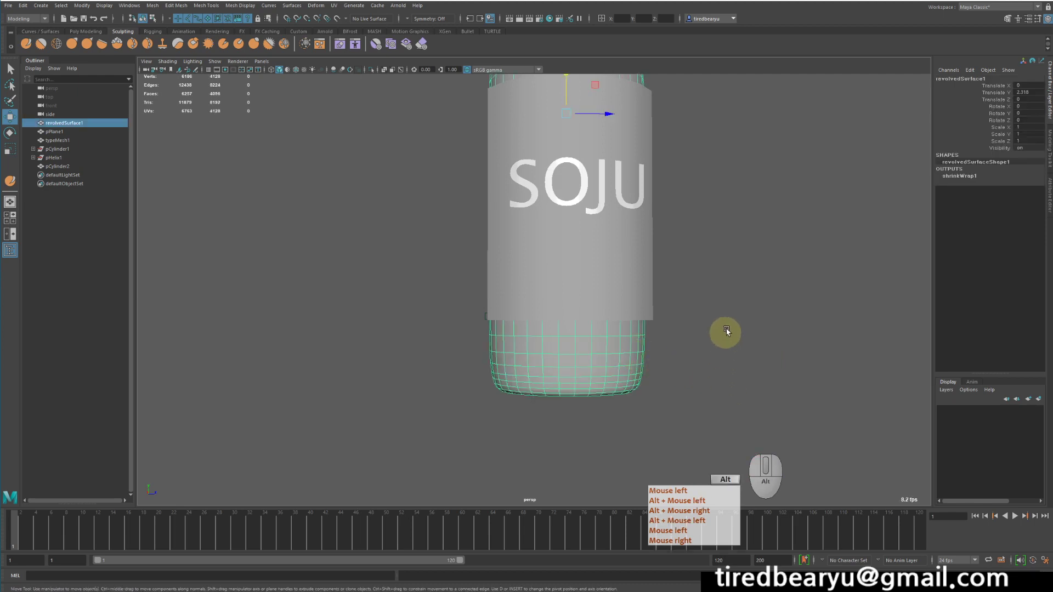
{"action": "middle_click_drag", "start_coordinate": [726, 331], "coordinate": [684, 417], "text": "alt"}
{"action": "right_click_drag", "start_coordinate": [684, 417], "coordinate": [632, 331], "text": "alt"}
{"action": "left_click_drag", "start_coordinate": [632, 331], "coordinate": [662, 341], "text": "alt"}
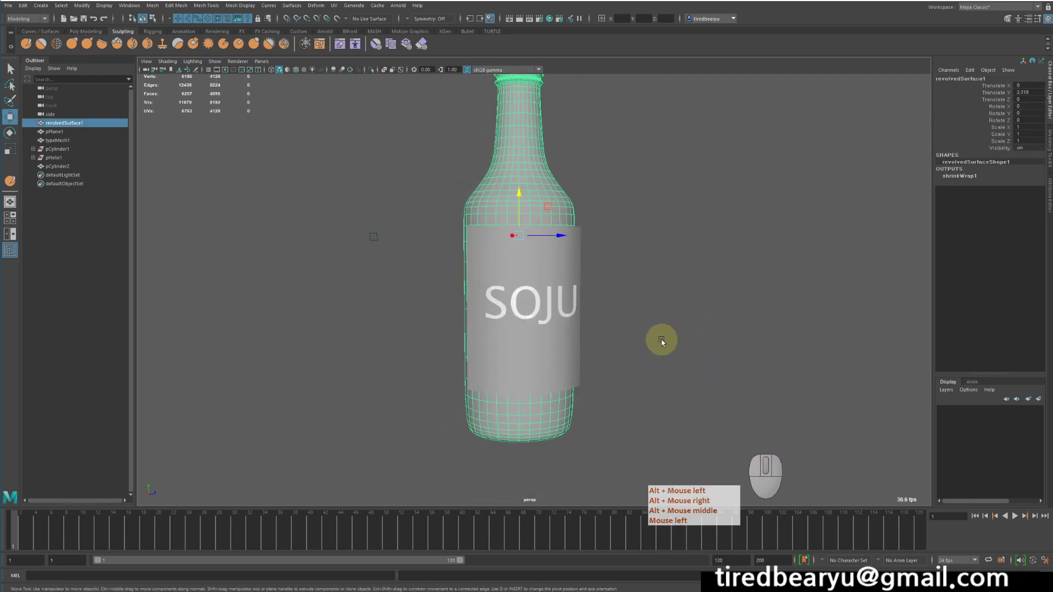
{"action": "middle_click_drag", "start_coordinate": [599, 282], "coordinate": [573, 258], "text": "alt"}
{"action": "left_click_drag", "start_coordinate": [573, 257], "coordinate": [559, 240], "text": "alt"}
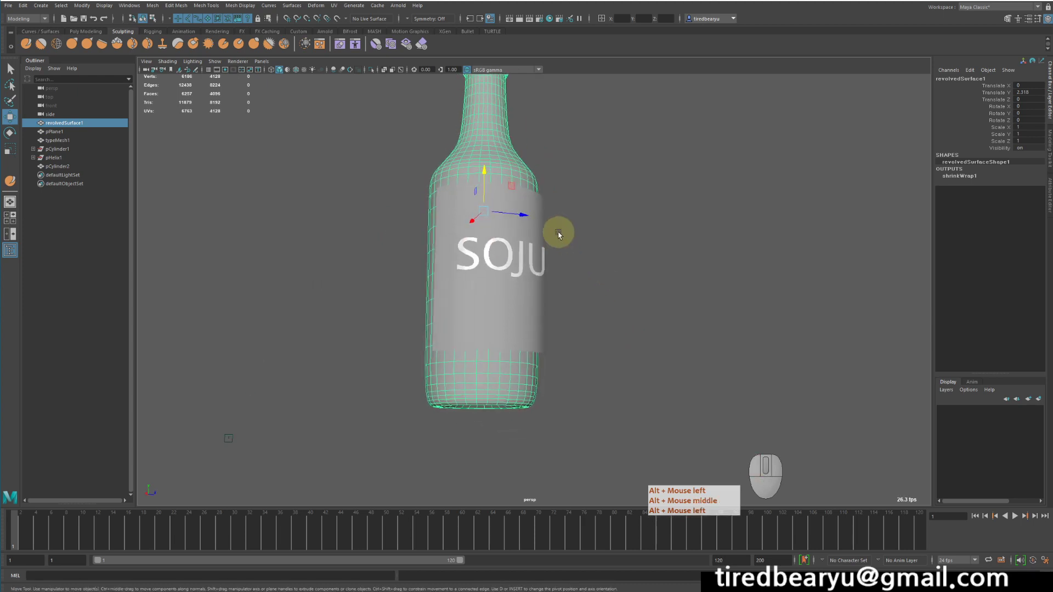
- Create a polygon sphere and move it clear of the bottle, to about X -1.24, Y 0.24, Z 2.57
{"action": "left_click", "coordinate": [45, 32]}
{"action": "left_click", "coordinate": [83, 31]}
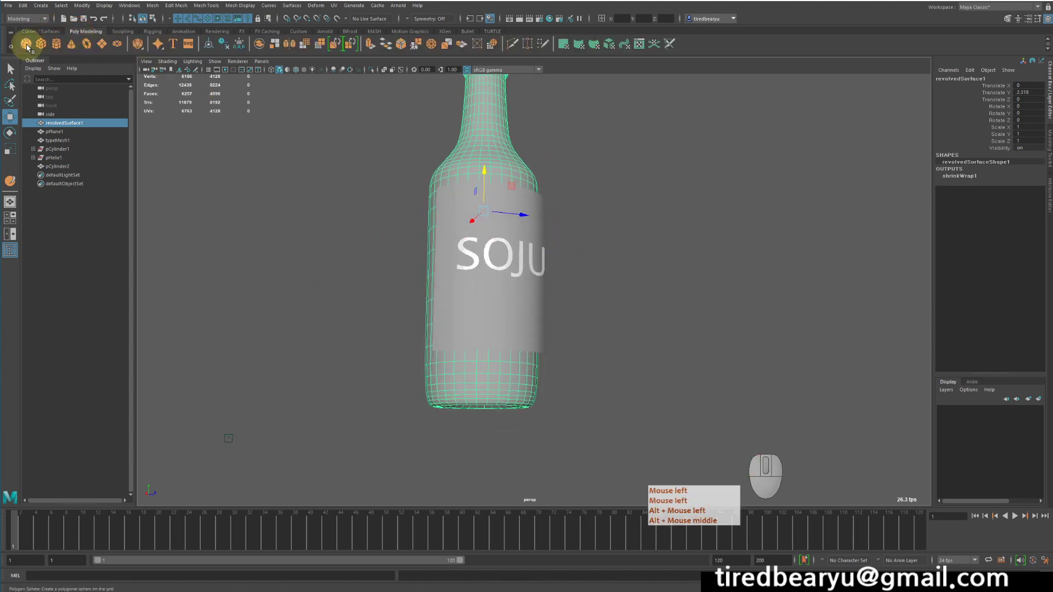
{"action": "left_click", "coordinate": [25, 43]}
{"action": "middle_click_drag", "start_coordinate": [640, 266], "coordinate": [604, 206], "text": "alt"}
{"action": "left_click_drag", "start_coordinate": [604, 206], "coordinate": [595, 206], "text": "alt"}
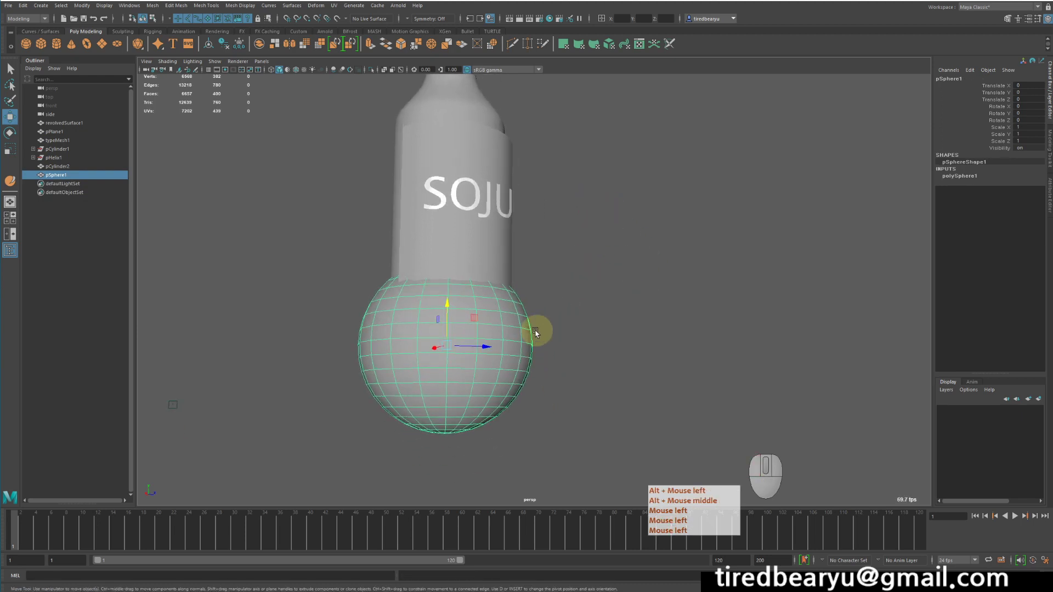
{"action": "left_click_drag", "start_coordinate": [436, 343], "coordinate": [683, 323]}
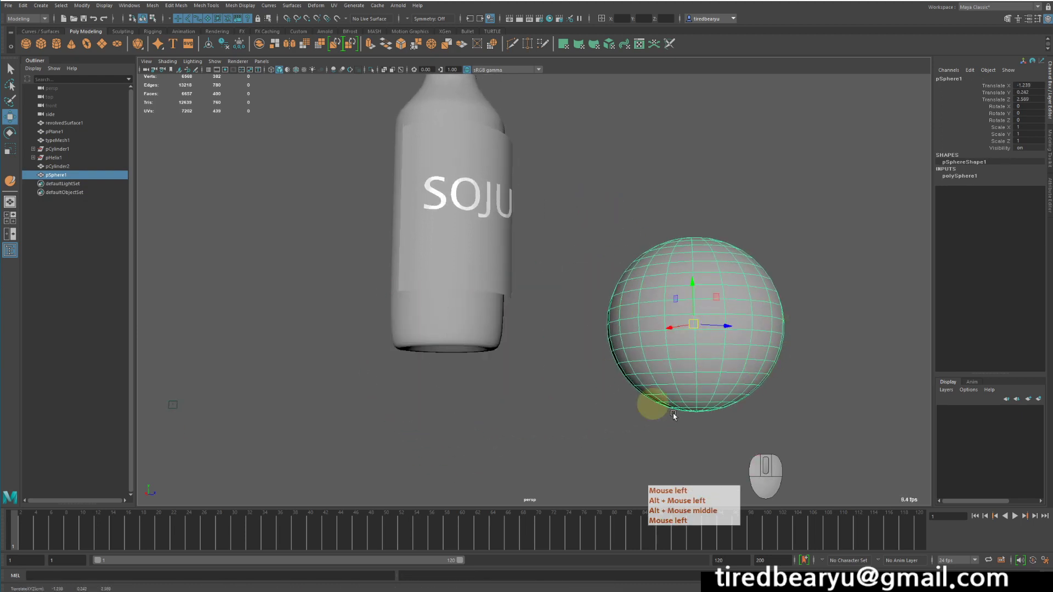
- Examine the water droplets on the reference bottle up close, and compare the bottle and sphere in Maya
{"action": "left_click", "coordinate": [889, 503]}
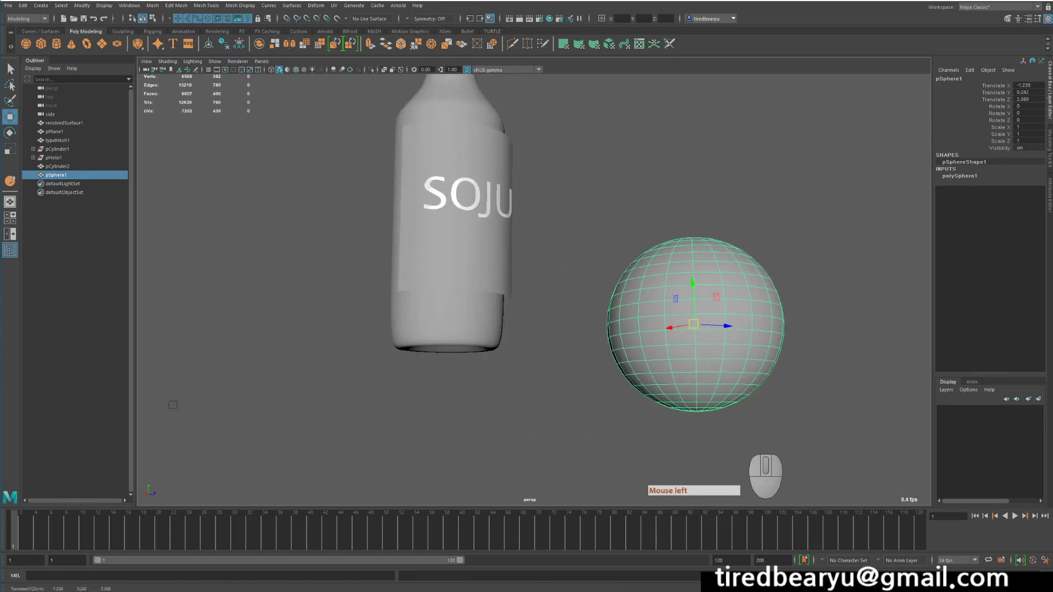
{"action": "scroll", "coordinate": [684, 344], "scroll_direction": "up", "scroll_amount": 5}
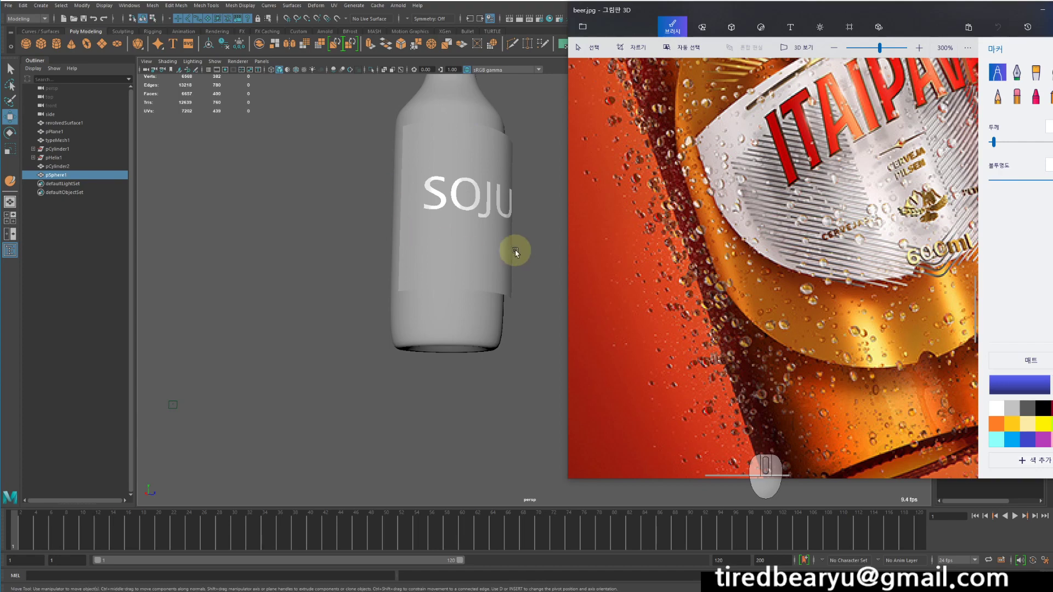
{"action": "left_click", "coordinate": [535, 258]}
{"action": "left_click", "coordinate": [744, 353]}
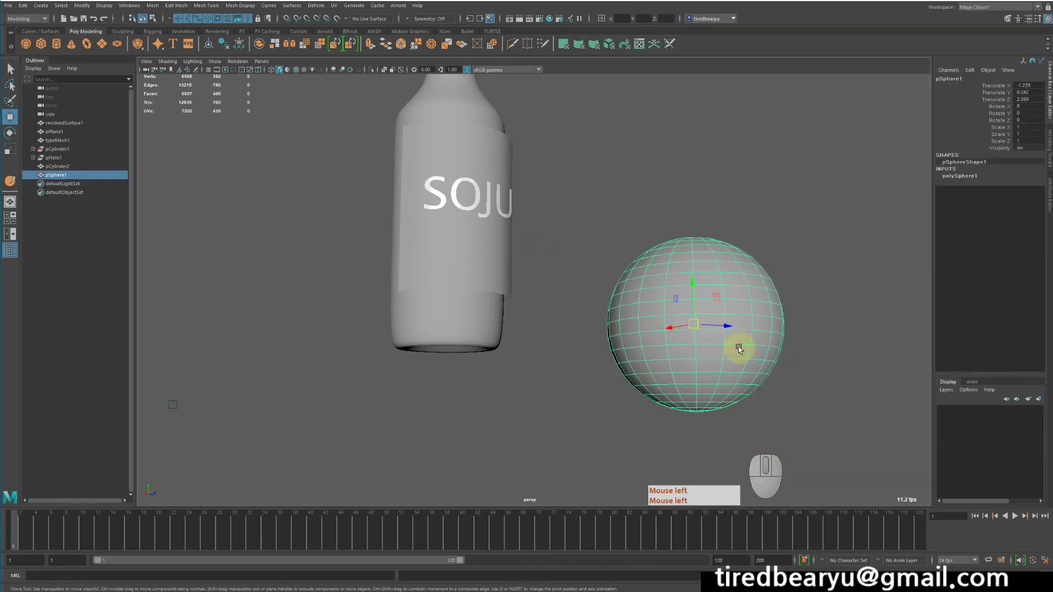
{"action": "left_click_drag", "start_coordinate": [705, 308], "coordinate": [712, 308], "text": "alt"}
{"action": "middle_click_drag", "start_coordinate": [713, 308], "coordinate": [724, 308], "text": "alt"}
{"action": "left_click_drag", "start_coordinate": [724, 308], "coordinate": [688, 289], "text": "alt"}
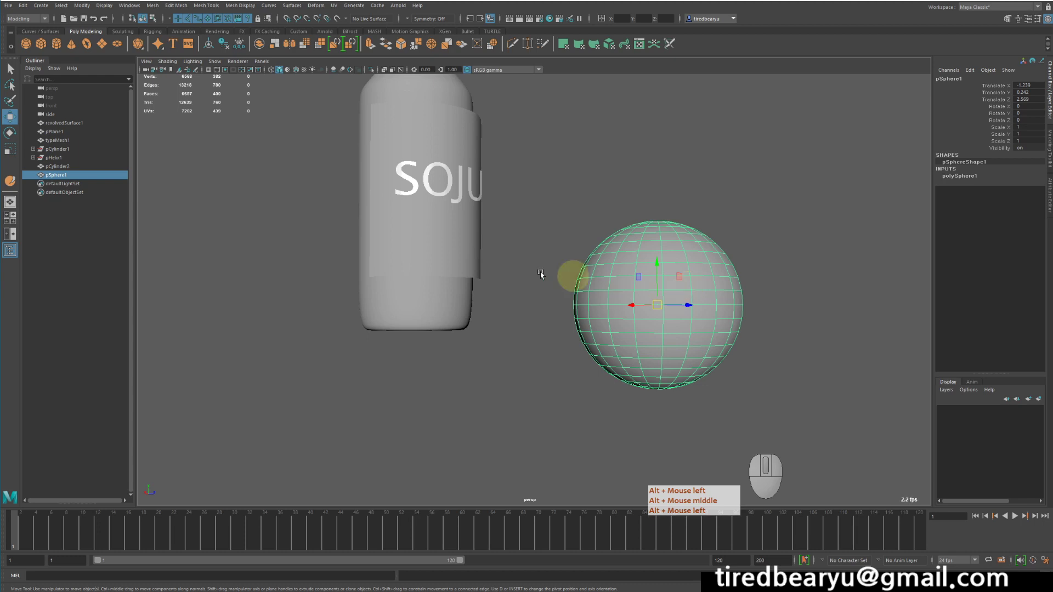
{"action": "middle_click_drag", "start_coordinate": [500, 134], "coordinate": [463, 178], "text": "alt"}
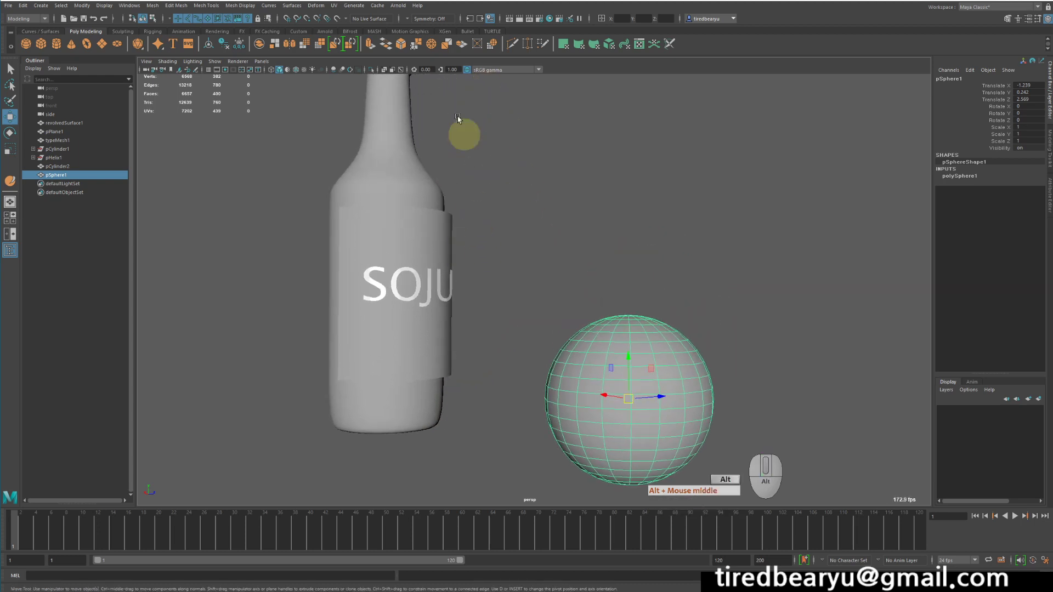
{"action": "middle_click_drag", "start_coordinate": [334, 200], "coordinate": [434, 274], "text": "alt"}
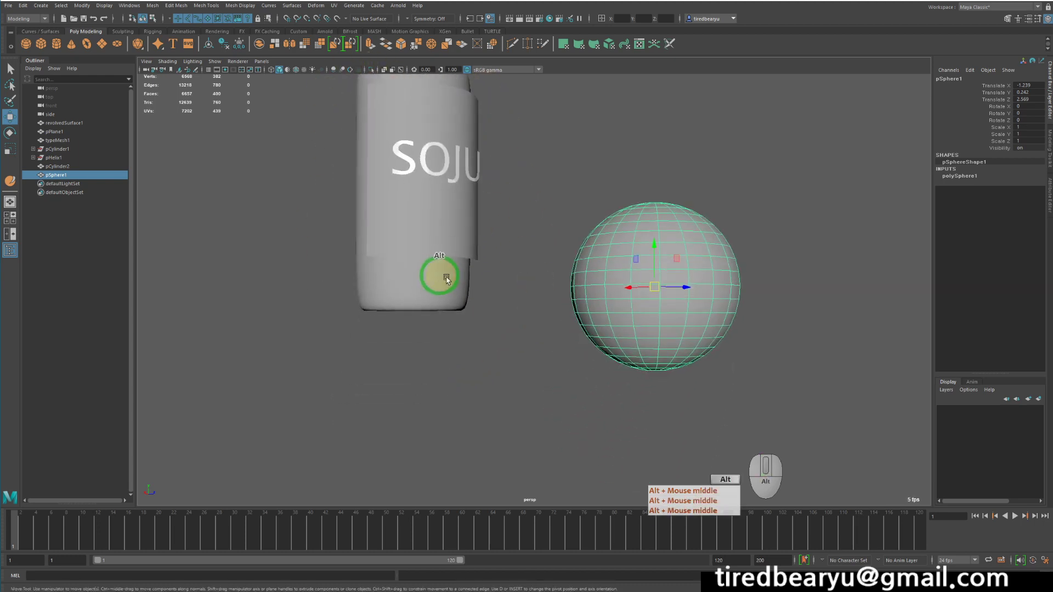
{"action": "right_click_drag", "start_coordinate": [435, 275], "coordinate": [493, 294], "text": "alt"}
{"action": "middle_click_drag", "start_coordinate": [494, 294], "coordinate": [548, 238], "text": "alt"}
- Adjust the soft-selection falloff on the sphere's upper-left vertices and push that side inward
{"action": "left_click", "coordinate": [619, 272]}
{"action": "right_click_drag", "start_coordinate": [619, 272], "coordinate": [700, 223]}
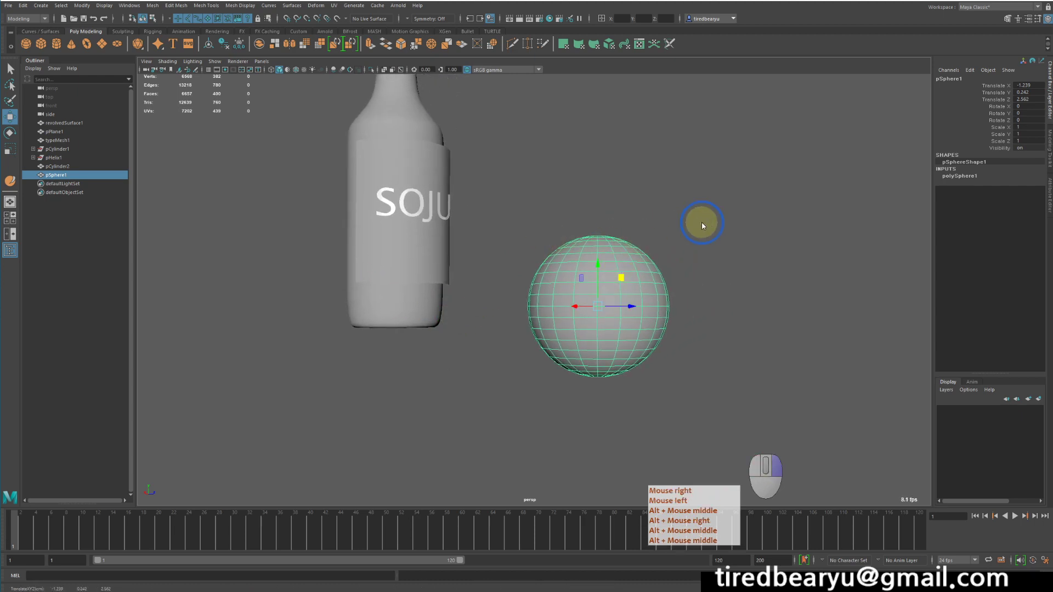
{"action": "left_click_drag", "start_coordinate": [449, 179], "coordinate": [588, 294]}
{"action": "left_click_drag", "start_coordinate": [528, 192], "coordinate": [609, 300]}
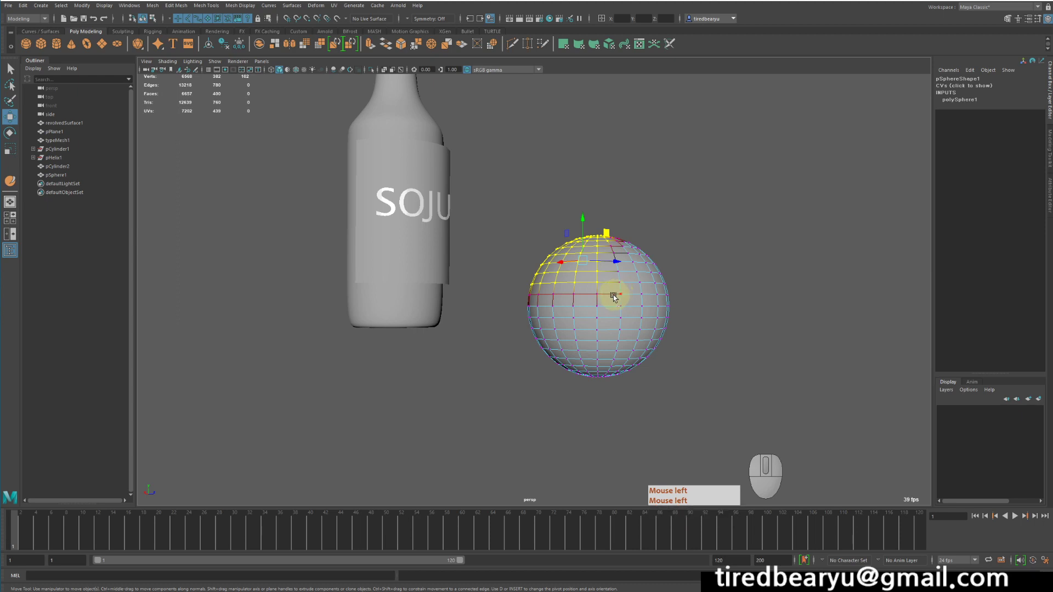
{"action": "key", "text": "b"}
{"action": "middle_click_drag", "start_coordinate": [613, 296], "coordinate": [710, 317]}
{"action": "middle_click_drag", "start_coordinate": [584, 263], "coordinate": [728, 363]}
- Reshape the sphere's bottom, top and upper-right vertices with soft selection to form an irregular droplet
{"action": "left_click_drag", "start_coordinate": [513, 340], "coordinate": [651, 404]}
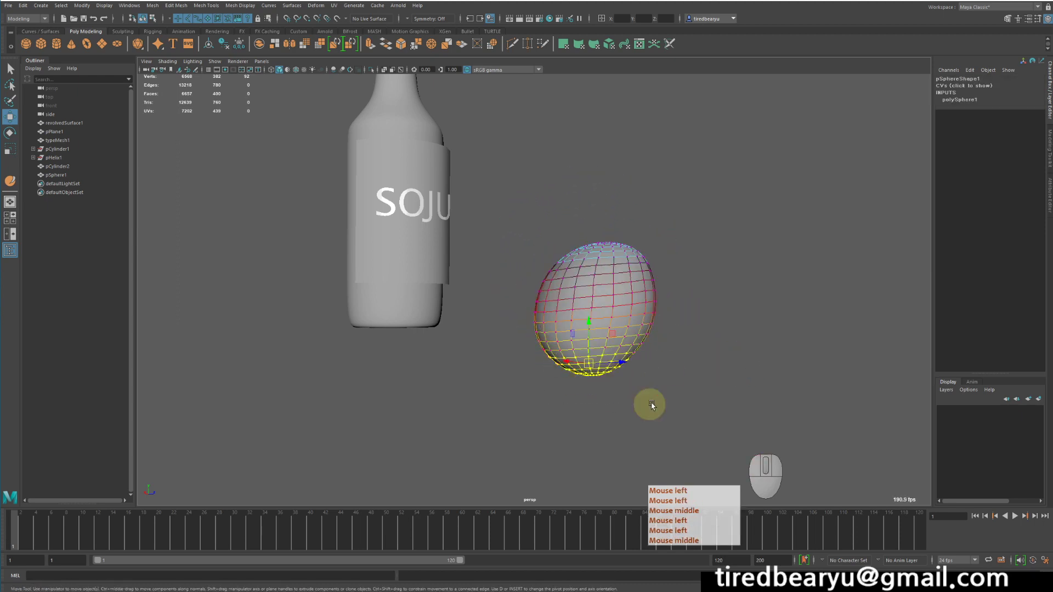
{"action": "middle_click_drag", "start_coordinate": [651, 404], "coordinate": [657, 376]}
{"action": "left_click_drag", "start_coordinate": [544, 187], "coordinate": [722, 300]}
{"action": "middle_click_drag", "start_coordinate": [722, 300], "coordinate": [709, 301]}
{"action": "left_click", "coordinate": [658, 291]}
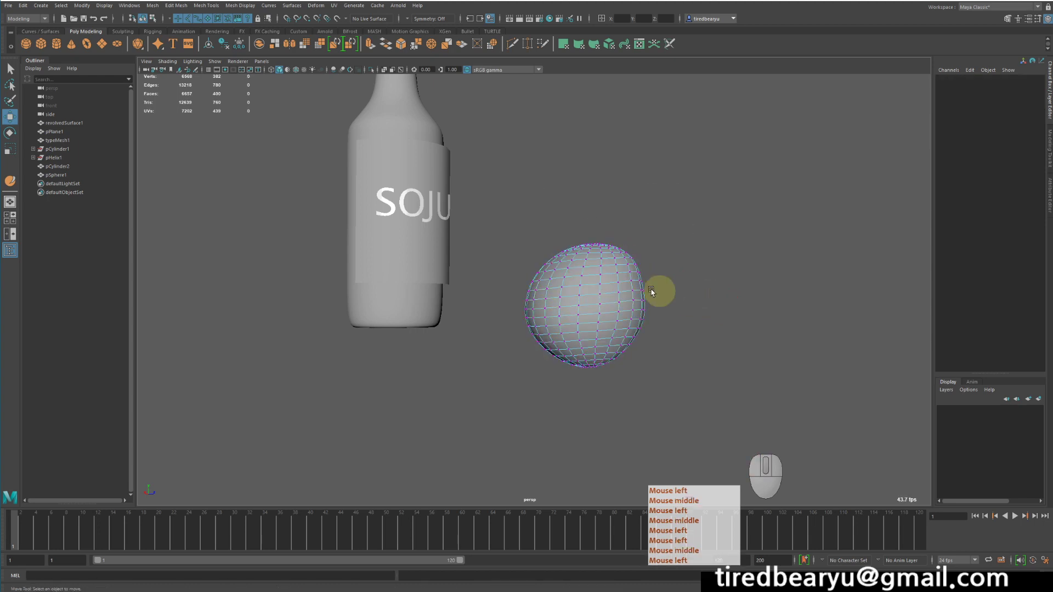
{"action": "left_click_drag", "start_coordinate": [599, 211], "coordinate": [667, 277]}
{"action": "middle_click_drag", "start_coordinate": [701, 298], "coordinate": [709, 311]}
{"action": "left_click", "coordinate": [709, 311]}
- Shift the vertices on the droplet's lower-left side with soft selection and return to object mode
{"action": "left_click_drag", "start_coordinate": [525, 286], "coordinate": [592, 338]}
{"action": "left_click", "coordinate": [699, 378]}
{"action": "left_click_drag", "start_coordinate": [612, 332], "coordinate": [570, 282], "text": "alt"}
{"action": "middle_click", "coordinate": [644, 335]}
{"action": "middle_click_drag", "start_coordinate": [728, 323], "coordinate": [712, 324]}
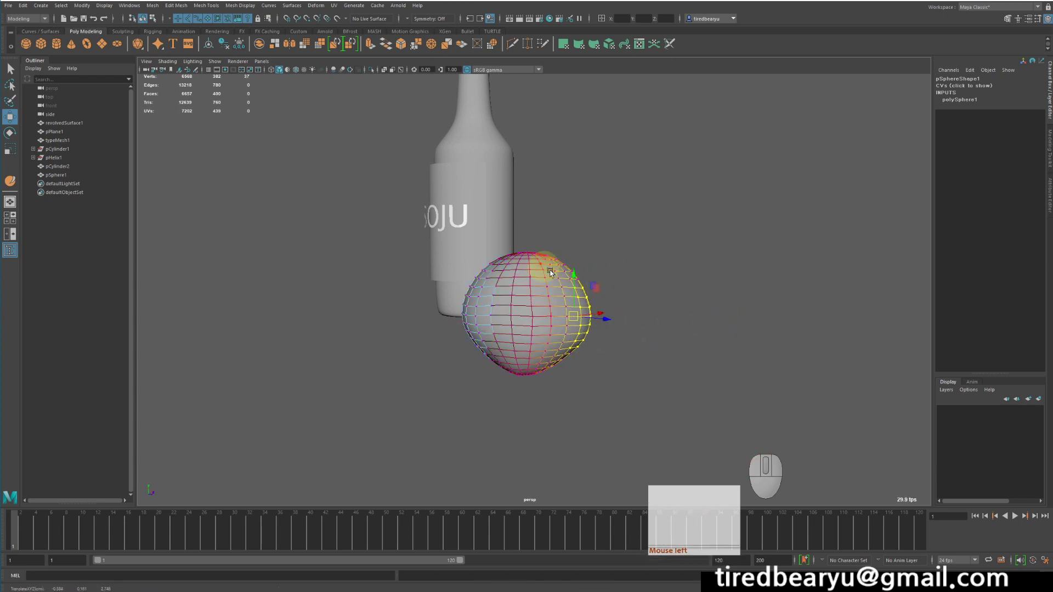
{"action": "right_click_drag", "start_coordinate": [559, 275], "coordinate": [633, 242]}
{"action": "left_click", "coordinate": [646, 288]}
{"action": "left_click_drag", "start_coordinate": [646, 291], "coordinate": [684, 278], "text": "alt"}
{"action": "left_click", "coordinate": [718, 295]}
{"action": "left_click_drag", "start_coordinate": [598, 323], "coordinate": [639, 291], "text": "alt"}
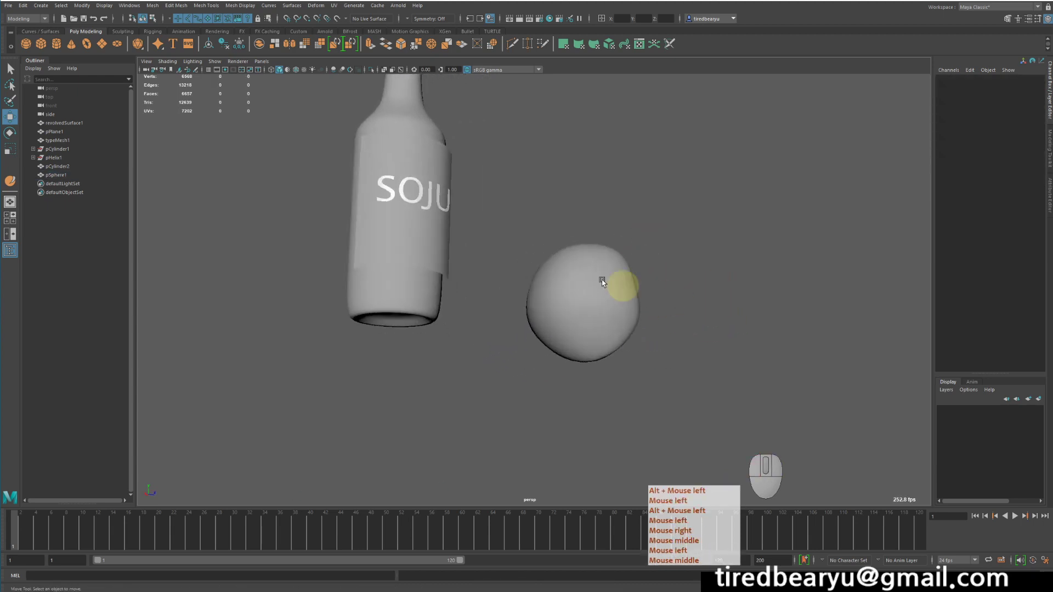
- Duplicate the irregular droplet and move the copy beside the original, away from the bottle
{"action": "left_click", "coordinate": [601, 282]}
{"action": "key", "text": "ctrl+d"}
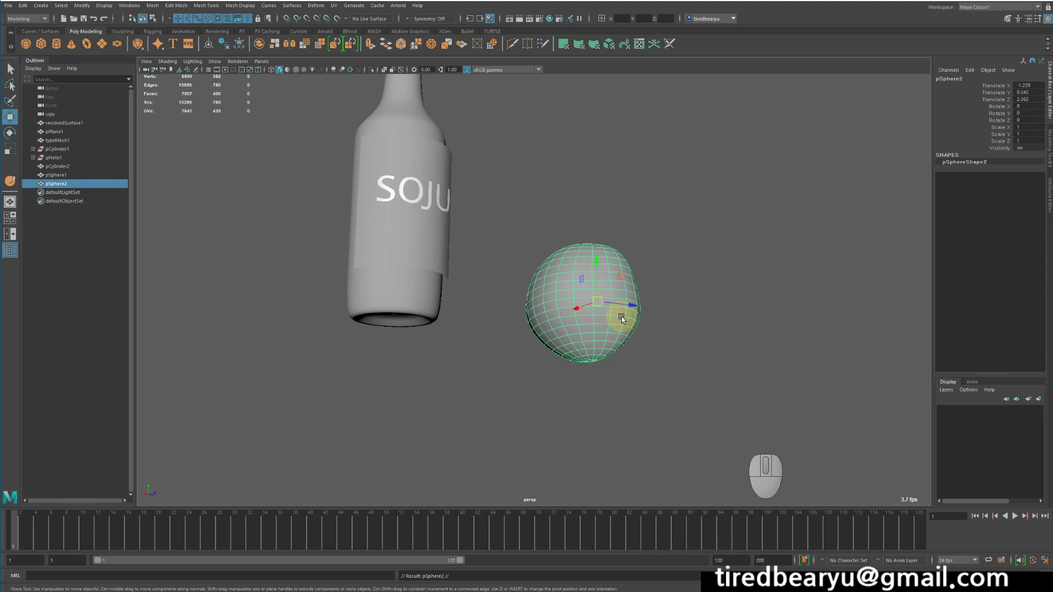
{"action": "left_click_drag", "start_coordinate": [588, 318], "coordinate": [709, 308]}
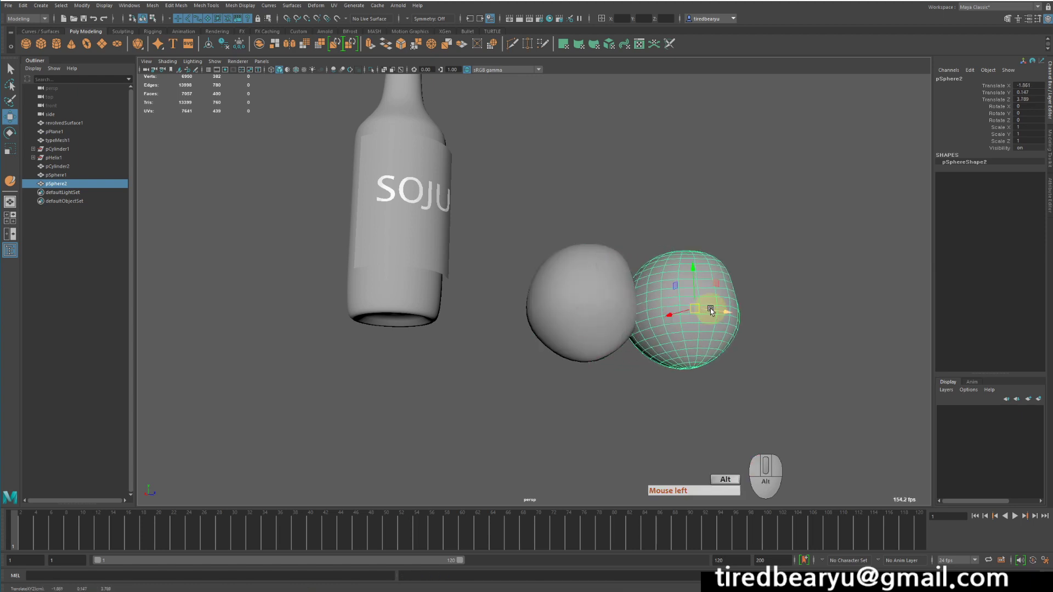
{"action": "middle_click_drag", "start_coordinate": [709, 308], "coordinate": [607, 278], "text": "alt"}
{"action": "left_click_drag", "start_coordinate": [607, 278], "coordinate": [609, 290], "text": "alt"}
- Push in the copy's upper-left vertices and pull its right side outward with soft selection
{"action": "middle_click_drag", "start_coordinate": [686, 272], "coordinate": [709, 274]}
{"action": "right_click_drag", "start_coordinate": [700, 246], "coordinate": [649, 245]}
{"action": "left_click_drag", "start_coordinate": [535, 211], "coordinate": [605, 262]}
{"action": "middle_click_drag", "start_coordinate": [700, 315], "coordinate": [695, 308]}
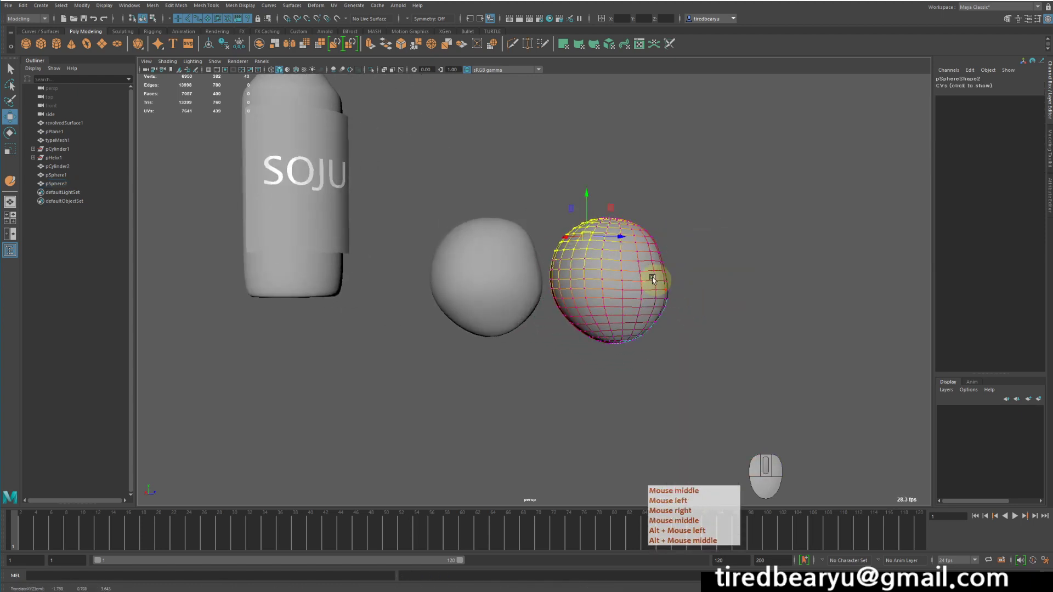
{"action": "left_click_drag", "start_coordinate": [652, 278], "coordinate": [717, 303]}
{"action": "middle_click_drag", "start_coordinate": [719, 306], "coordinate": [737, 292]}
- Flatten the copied droplet by pushing its top vertices down and adjusting its bottom vertices with soft selection
{"action": "left_click_drag", "start_coordinate": [628, 192], "coordinate": [667, 238]}
{"action": "left_click_drag", "start_coordinate": [555, 166], "coordinate": [678, 240]}
{"action": "middle_click_drag", "start_coordinate": [688, 243], "coordinate": [639, 301]}
{"action": "left_click_drag", "start_coordinate": [575, 329], "coordinate": [680, 388]}
{"action": "middle_click_drag", "start_coordinate": [691, 378], "coordinate": [696, 376]}
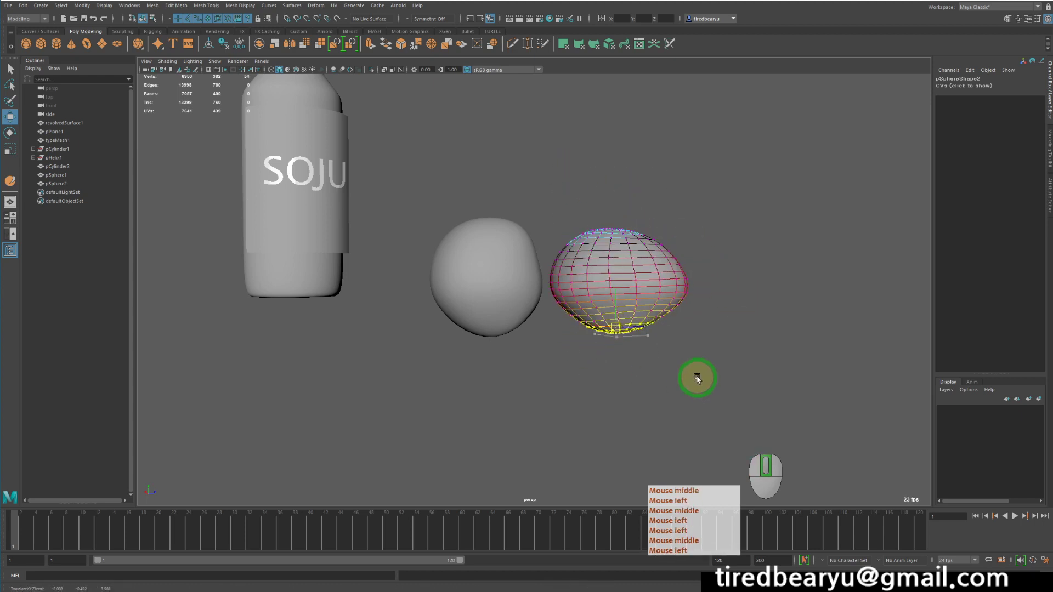
- Shift the vertices on the second droplet's lower-right side with soft selection and return to object mode
{"action": "left_click_drag", "start_coordinate": [696, 376], "coordinate": [599, 364], "text": "alt"}
{"action": "left_click_drag", "start_coordinate": [584, 264], "coordinate": [702, 352]}
{"action": "middle_click_drag", "start_coordinate": [702, 351], "coordinate": [692, 349]}
{"action": "right_click_drag", "start_coordinate": [560, 266], "coordinate": [602, 243]}
{"action": "left_click", "coordinate": [627, 296]}
{"action": "left_click_drag", "start_coordinate": [627, 296], "coordinate": [700, 305], "text": "alt"}
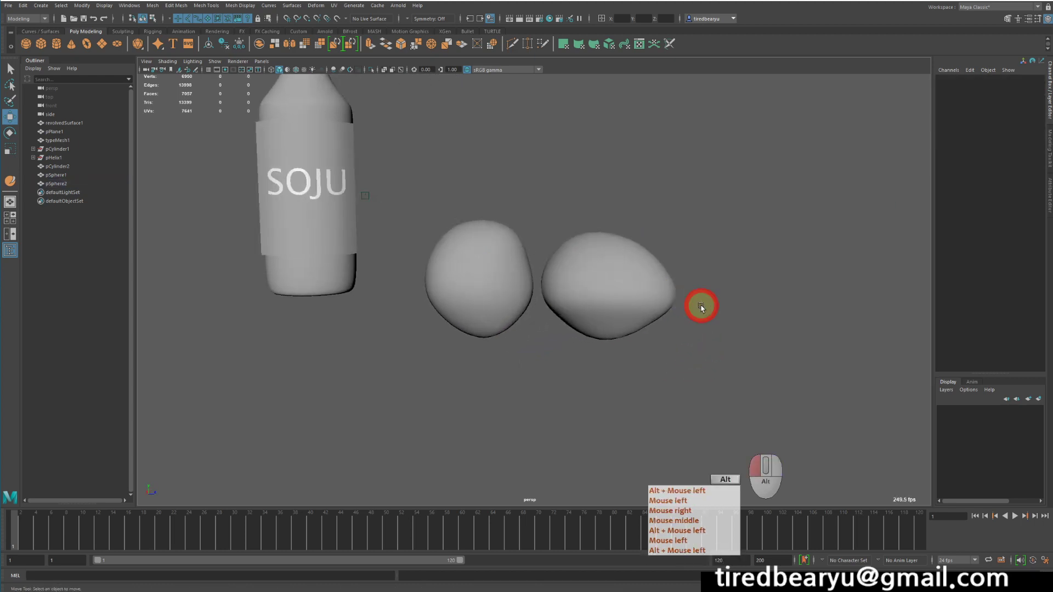
- Duplicate the flattened second droplet and place the copy between the bottle and the first droplet
{"action": "left_click", "coordinate": [598, 276]}
{"action": "key", "text": "ctrl+d"}
{"action": "left_click_drag", "start_coordinate": [623, 289], "coordinate": [602, 345], "text": "alt"}
{"action": "middle_click_drag", "start_coordinate": [602, 345], "coordinate": [524, 188]}
- Reshape the third droplet's upper-left and bottom vertices with soft selection
{"action": "right_click_drag", "start_coordinate": [523, 188], "coordinate": [485, 193]}
{"action": "left_click_drag", "start_coordinate": [479, 223], "coordinate": [466, 192], "text": "alt"}
{"action": "left_click_drag", "start_coordinate": [416, 182], "coordinate": [496, 278]}
{"action": "middle_click_drag", "start_coordinate": [519, 341], "coordinate": [519, 336]}
{"action": "left_click_drag", "start_coordinate": [427, 319], "coordinate": [518, 394]}
{"action": "middle_click_drag", "start_coordinate": [519, 387], "coordinate": [519, 391]}
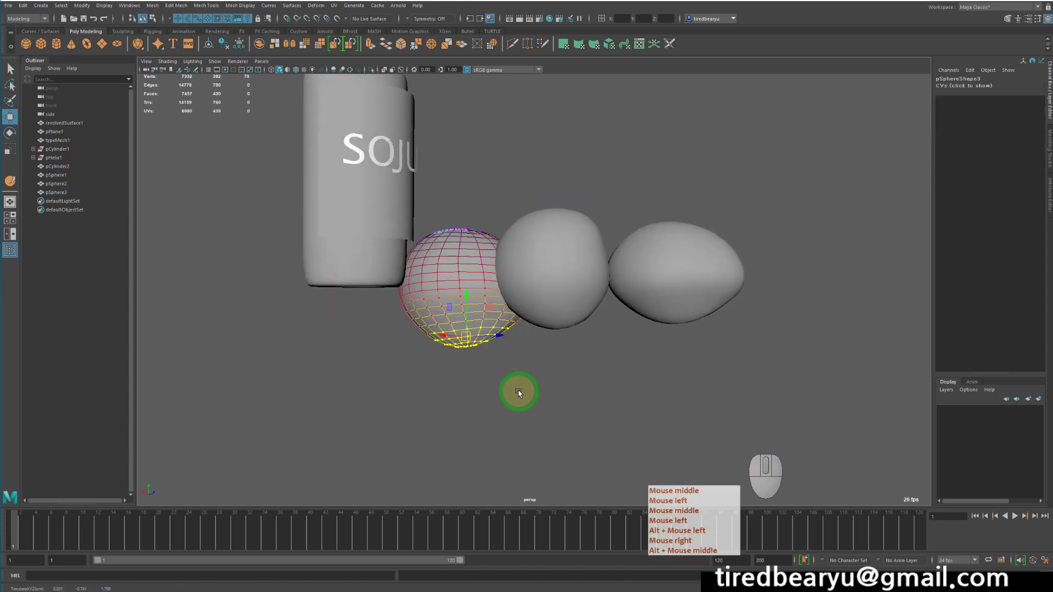
- Push the third droplet's right and left sides inward with soft selection and return to object mode
{"action": "left_click_drag", "start_coordinate": [504, 217], "coordinate": [630, 359]}
{"action": "middle_click_drag", "start_coordinate": [649, 364], "coordinate": [638, 364]}
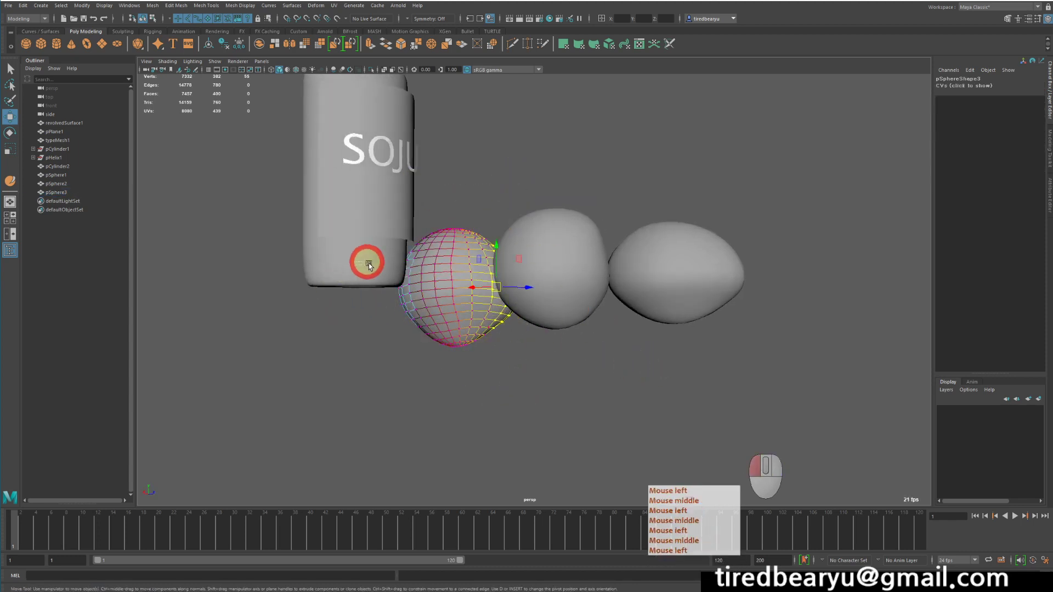
{"action": "left_click_drag", "start_coordinate": [367, 262], "coordinate": [439, 329]}
{"action": "middle_click_drag", "start_coordinate": [407, 311], "coordinate": [414, 314]}
{"action": "right_click_drag", "start_coordinate": [463, 273], "coordinate": [536, 212]}
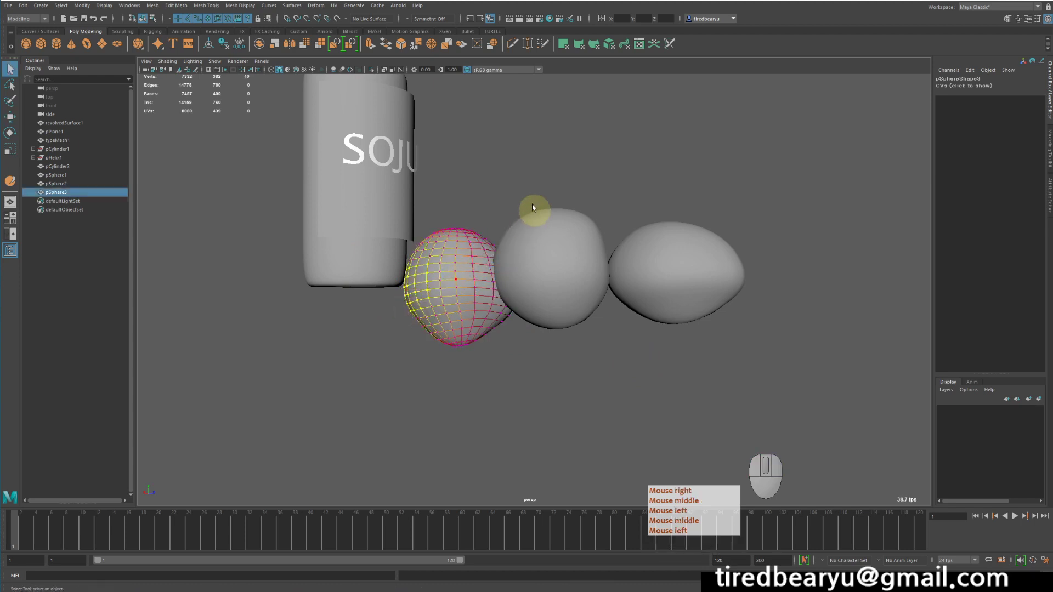
- Select all three droplets and set their Translate X, Y and Z to 0
{"action": "left_click_drag", "start_coordinate": [477, 197], "coordinate": [470, 270], "text": "alt"}
{"action": "left_click", "coordinate": [438, 271]}
{"action": "left_click", "coordinate": [583, 294], "text": "shift"}
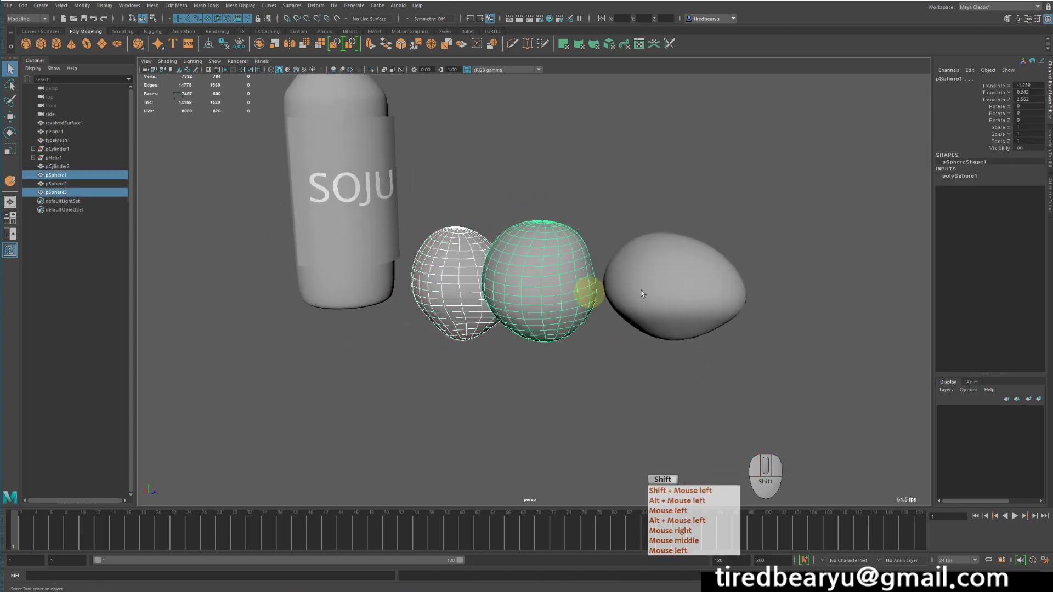
{"action": "left_click", "coordinate": [719, 292], "text": "shift"}
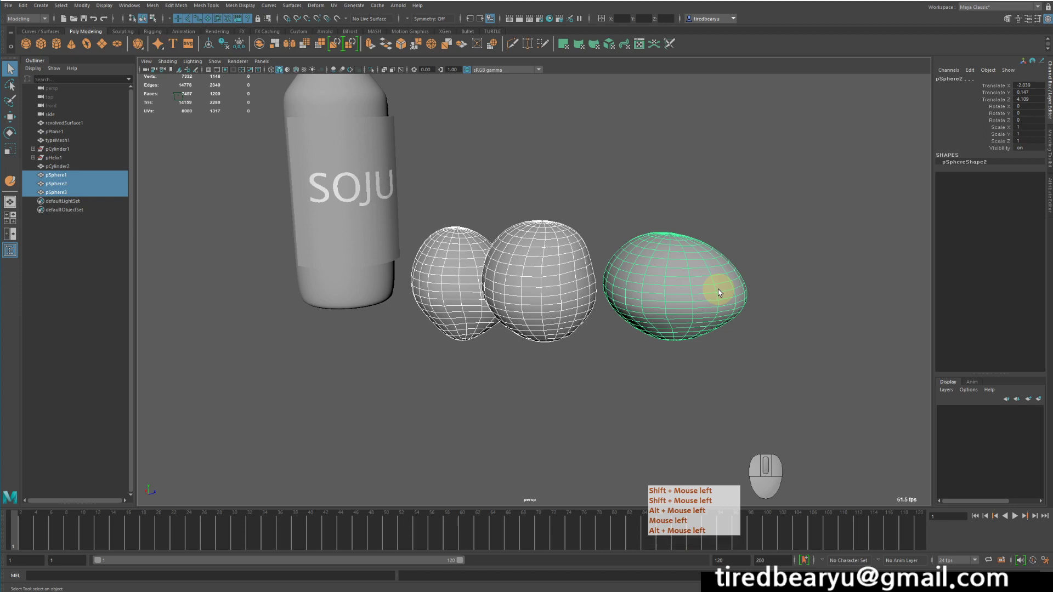
{"action": "mouse_move", "coordinate": [587, 361]}
{"action": "left_mouse_down", "text": "alt"}
{"action": "mouse_move", "coordinate": [578, 355]}
{"action": "mouse_move", "coordinate": [591, 358]}
{"action": "left_mouse_up", "text": "alt"}
{"action": "left_click_drag", "start_coordinate": [1034, 86], "coordinate": [1040, 97]}
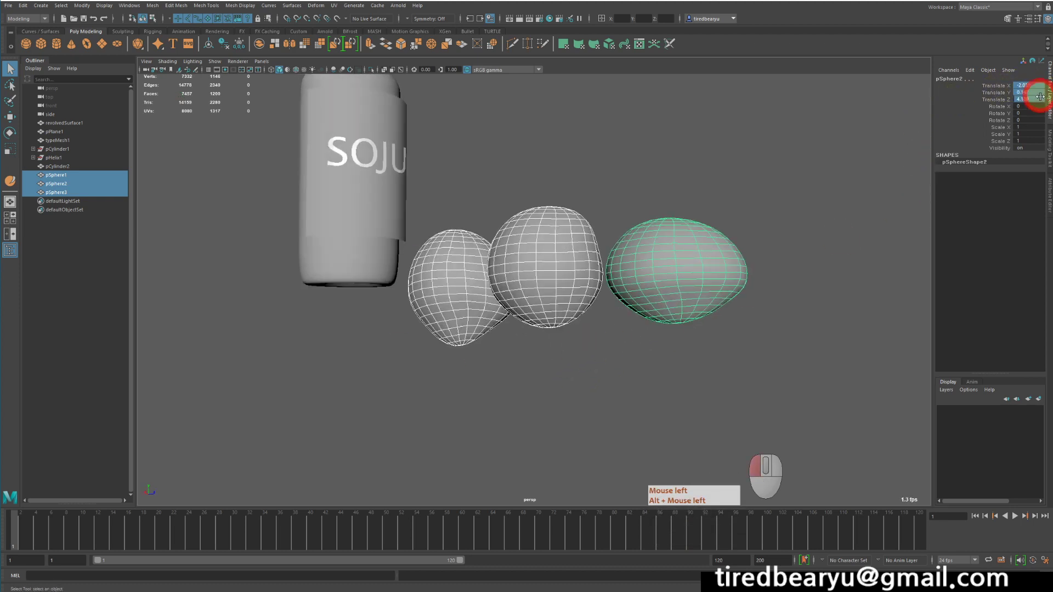
{"action": "key", "text": "Return"}
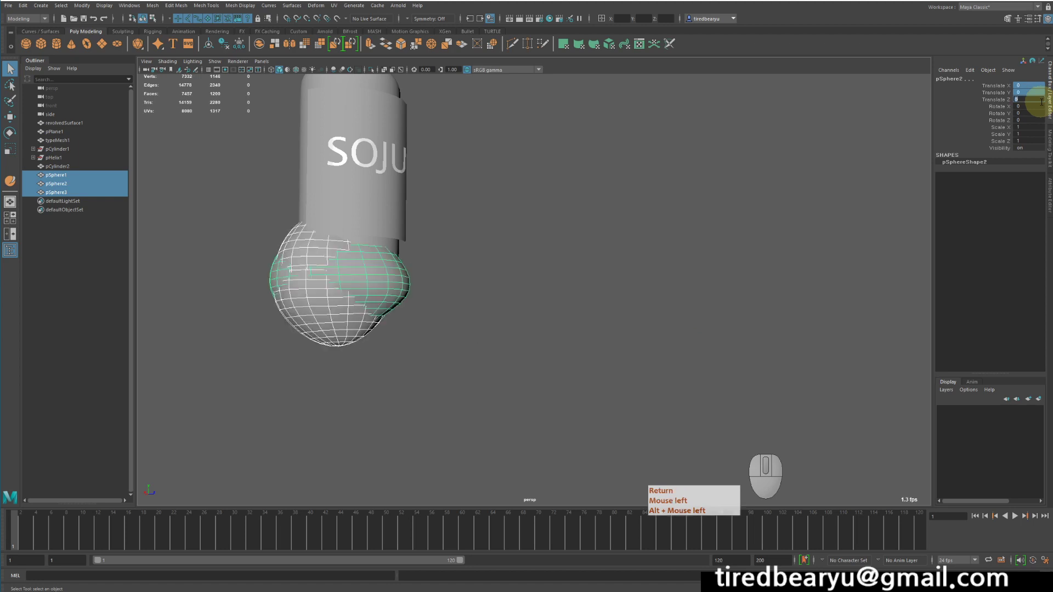
- Switch to the FX menu set and create a MASH network from the three selected droplets
{"action": "left_click_drag", "start_coordinate": [592, 214], "coordinate": [563, 207], "text": "alt"}
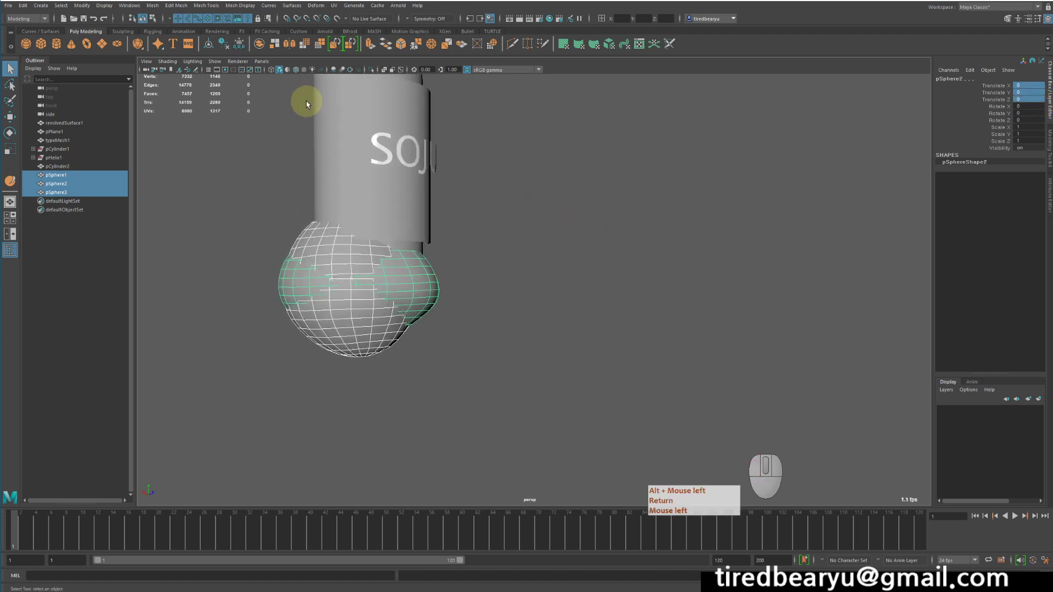
{"action": "left_click", "coordinate": [27, 19]}
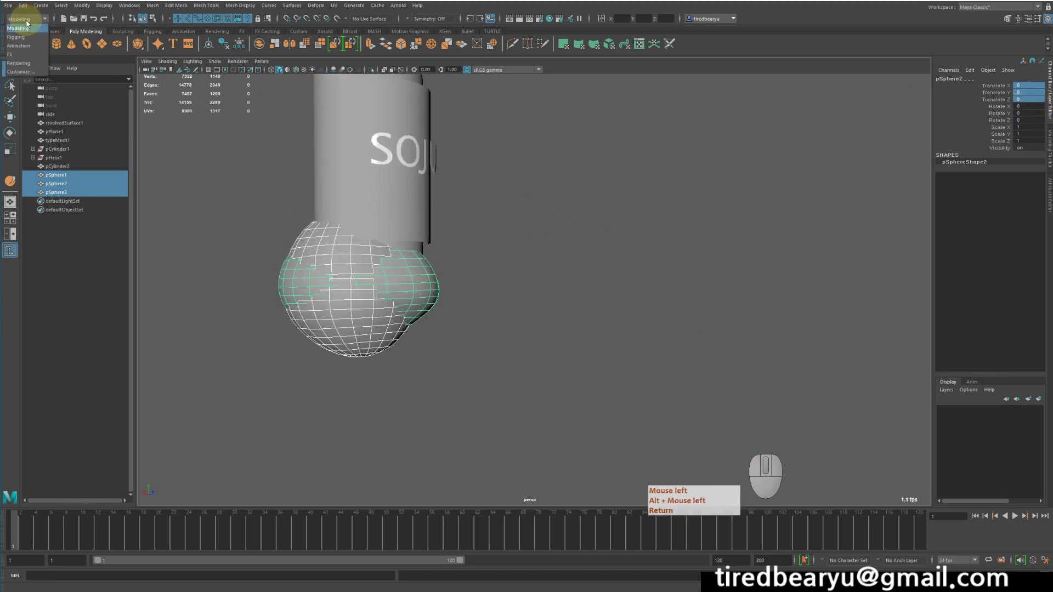
{"action": "left_click", "coordinate": [28, 54]}
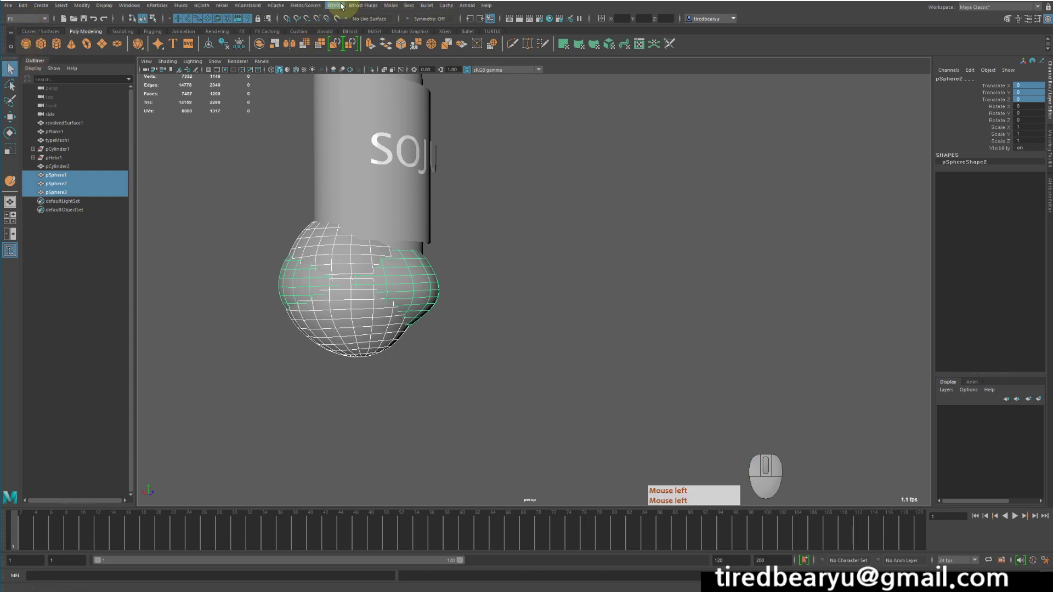
{"action": "left_click", "coordinate": [384, 7]}
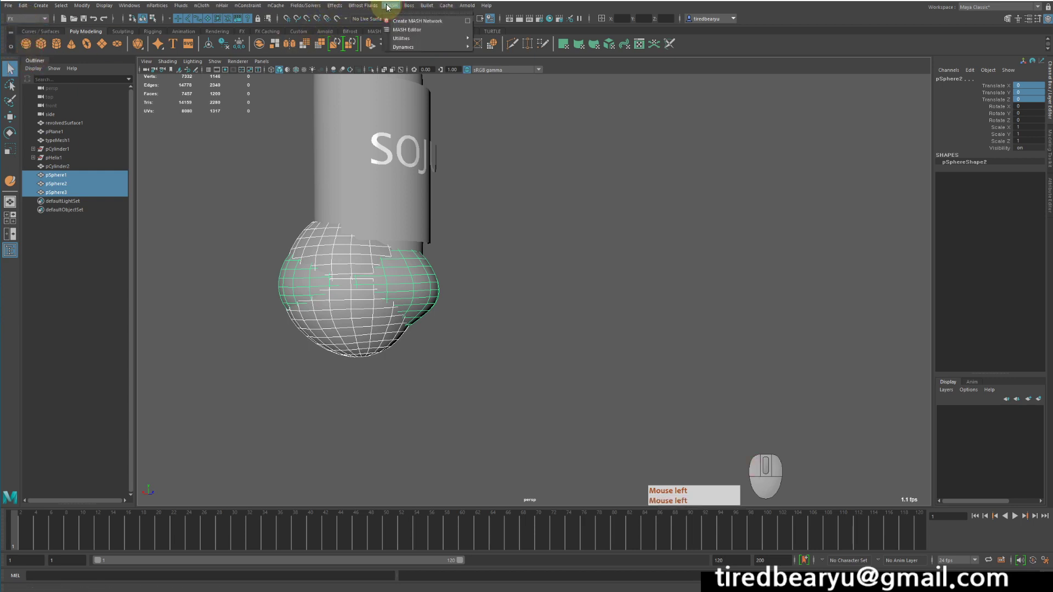
{"action": "left_click", "coordinate": [437, 24]}
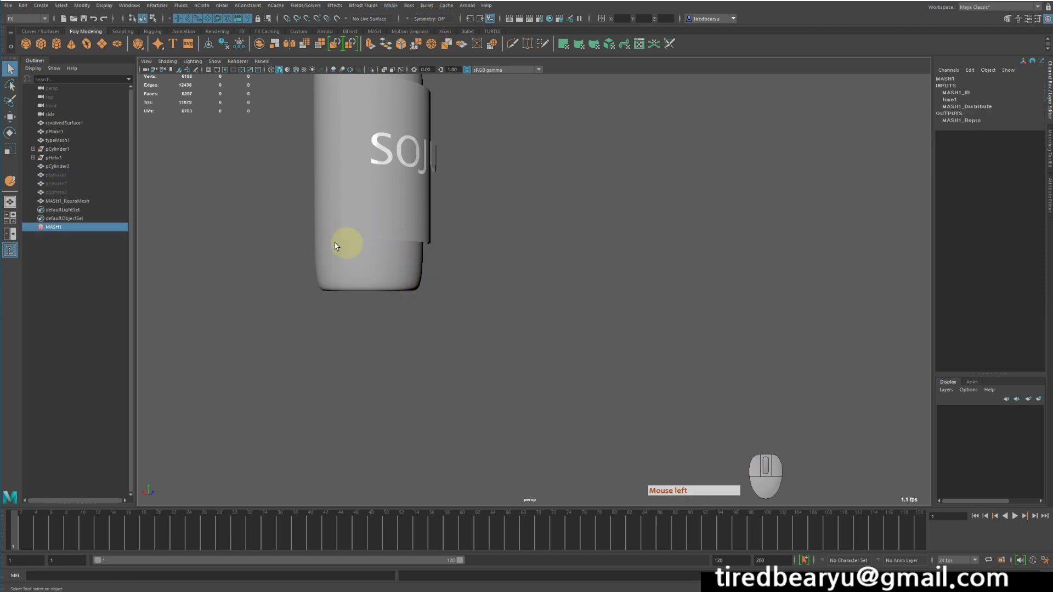
{"action": "left_click_drag", "start_coordinate": [498, 277], "coordinate": [426, 247], "text": "alt"}
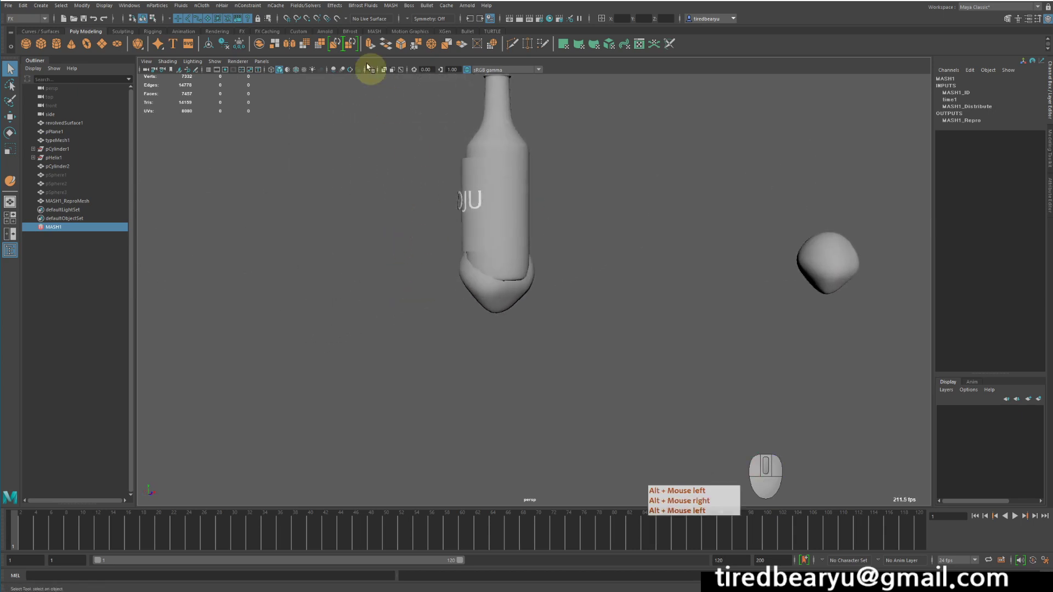
- Open the MASH Editor and set the ID Count of the MASH1_ID node to 3
{"action": "left_click", "coordinate": [390, 5]}
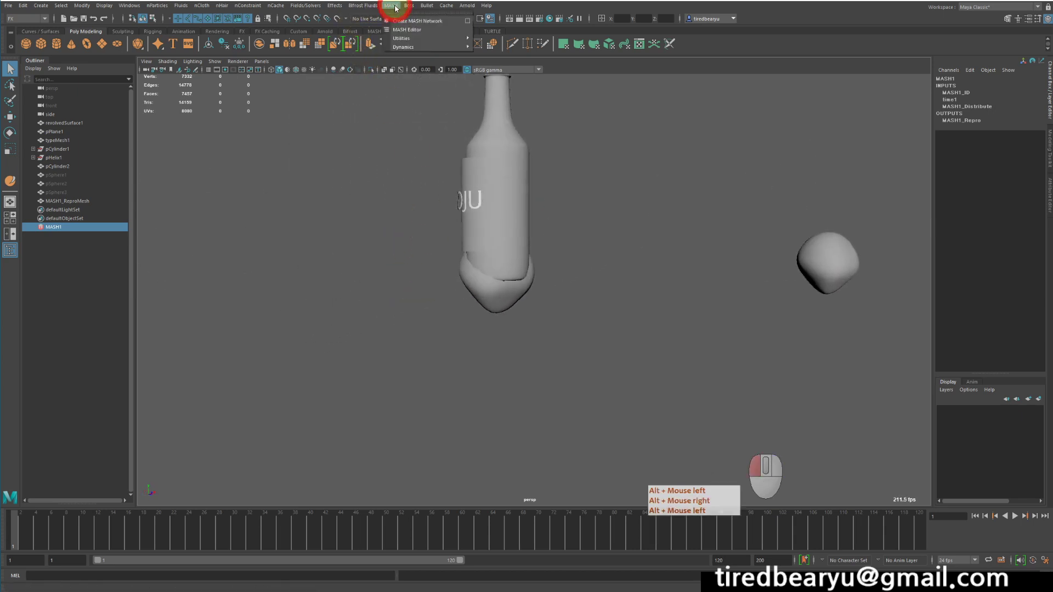
{"action": "left_click", "coordinate": [413, 28]}
{"action": "left_click", "coordinate": [174, 94]}
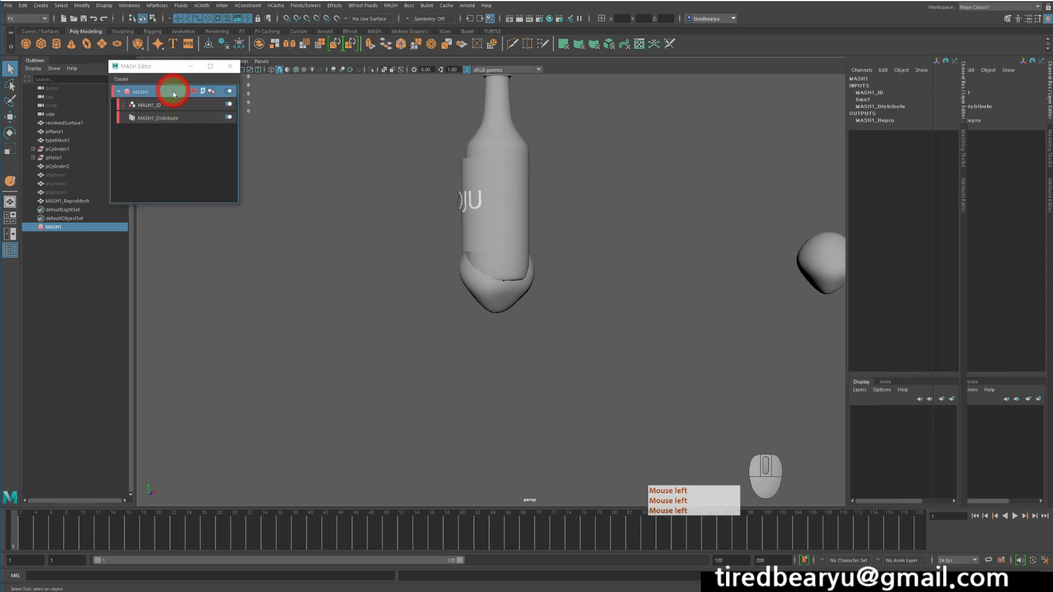
{"action": "left_click", "coordinate": [174, 107]}
{"action": "left_click", "coordinate": [176, 118]}
{"action": "middle_click_drag", "start_coordinate": [373, 163], "coordinate": [427, 220], "text": "alt"}
{"action": "right_click_drag", "start_coordinate": [427, 219], "coordinate": [296, 199], "text": "alt"}
{"action": "mouse_move", "coordinate": [435, 219]}
{"action": "left_mouse_down", "text": "alt"}
{"action": "mouse_move", "coordinate": [440, 209]}
{"action": "mouse_move", "coordinate": [425, 214]}
{"action": "left_mouse_up", "text": "alt"}
{"action": "left_click", "coordinate": [171, 104]}
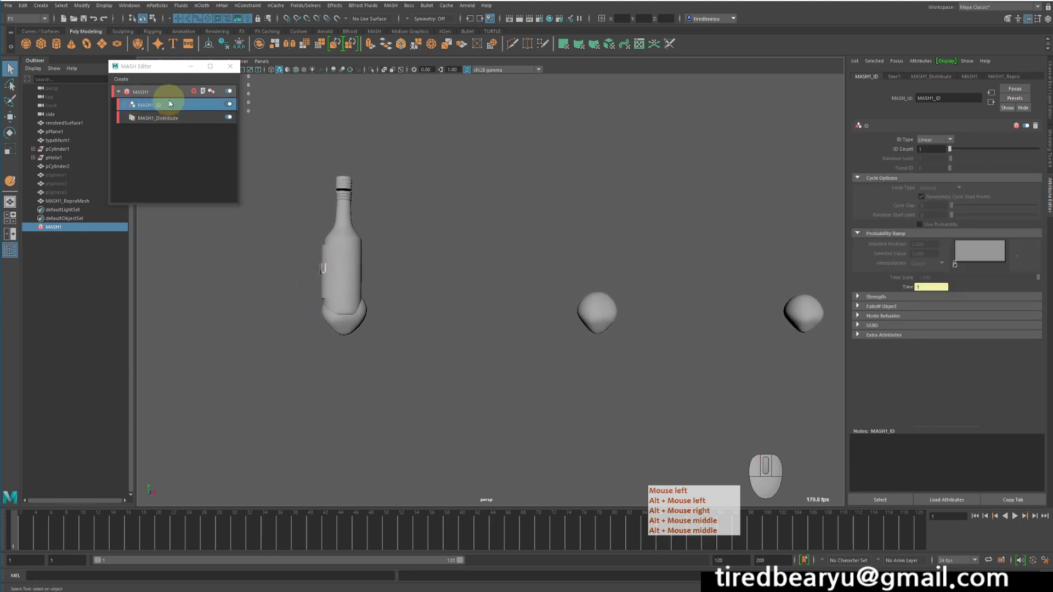
{"action": "left_click", "coordinate": [931, 149]}
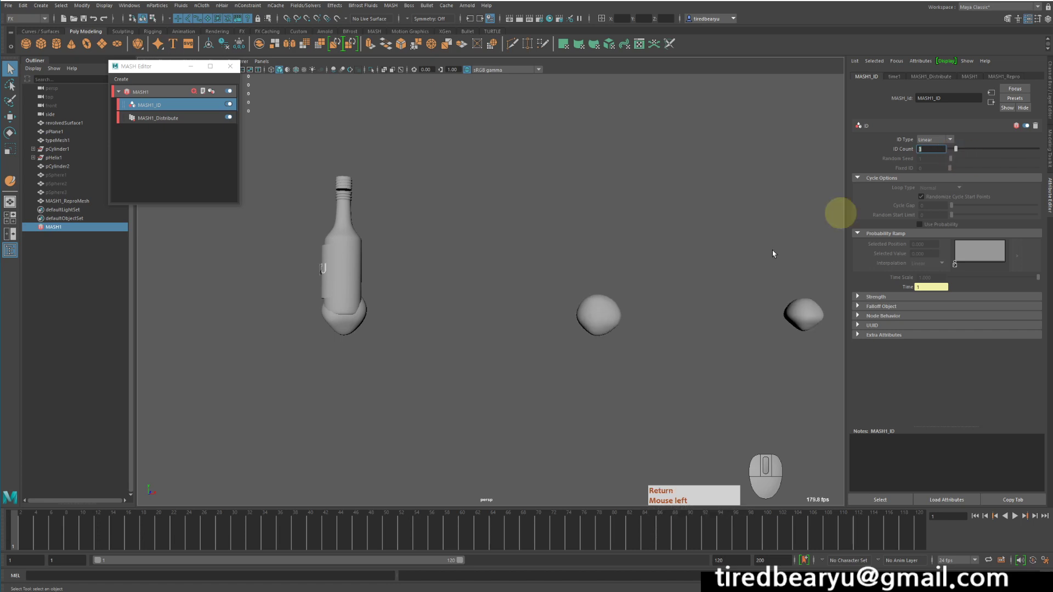
- Delete the MASH1_ID node from the MASH network and confirm the deletion
{"action": "right_click", "coordinate": [183, 108]}
{"action": "left_click", "coordinate": [188, 111]}
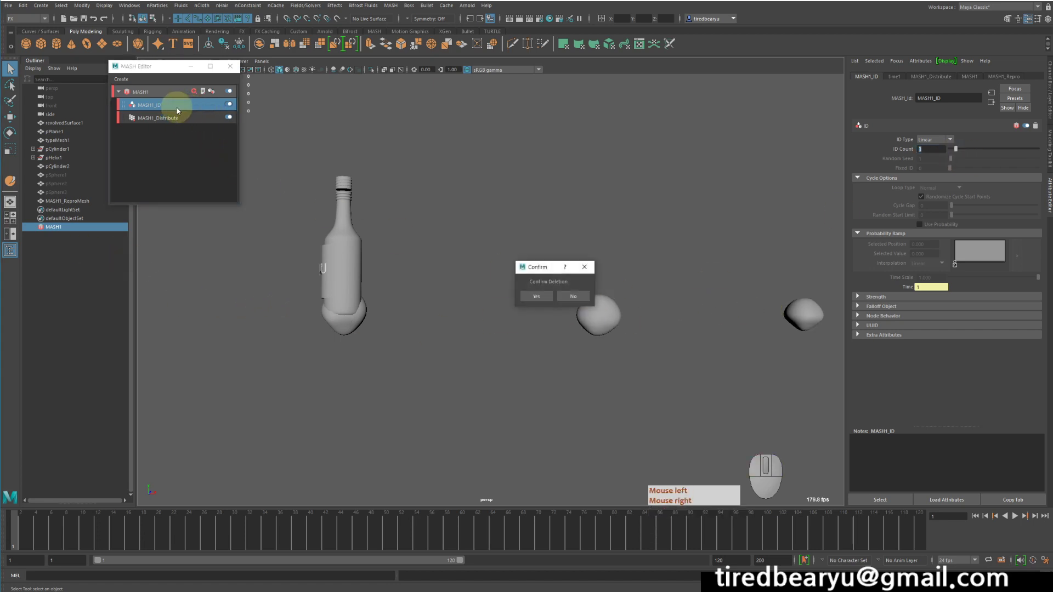
{"action": "left_click", "coordinate": [523, 294]}
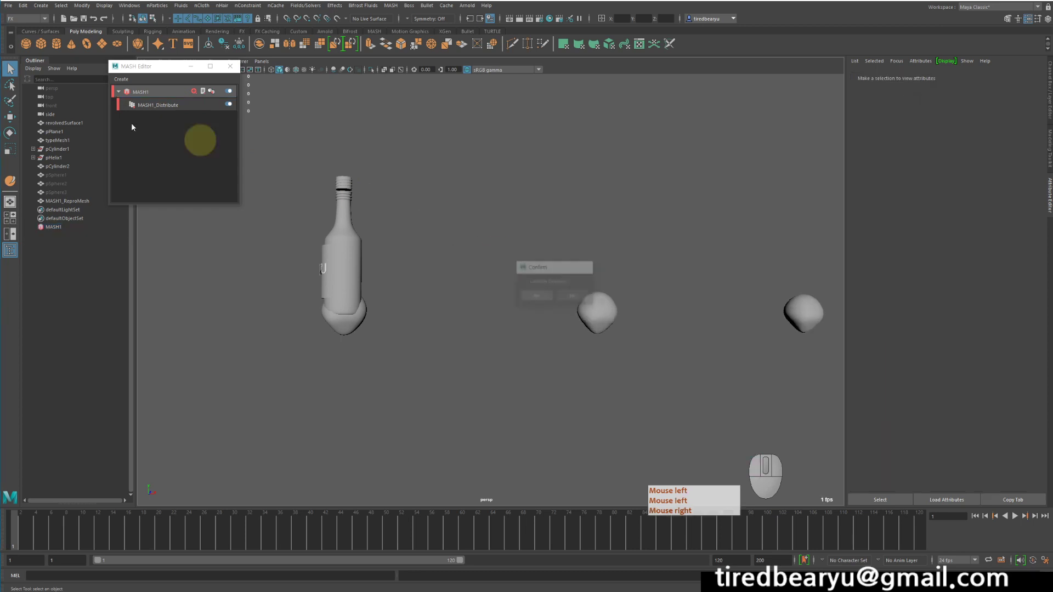
- Add an ID node to the MASH1 network from its waiter's attributes
{"action": "left_click", "coordinate": [144, 92]}
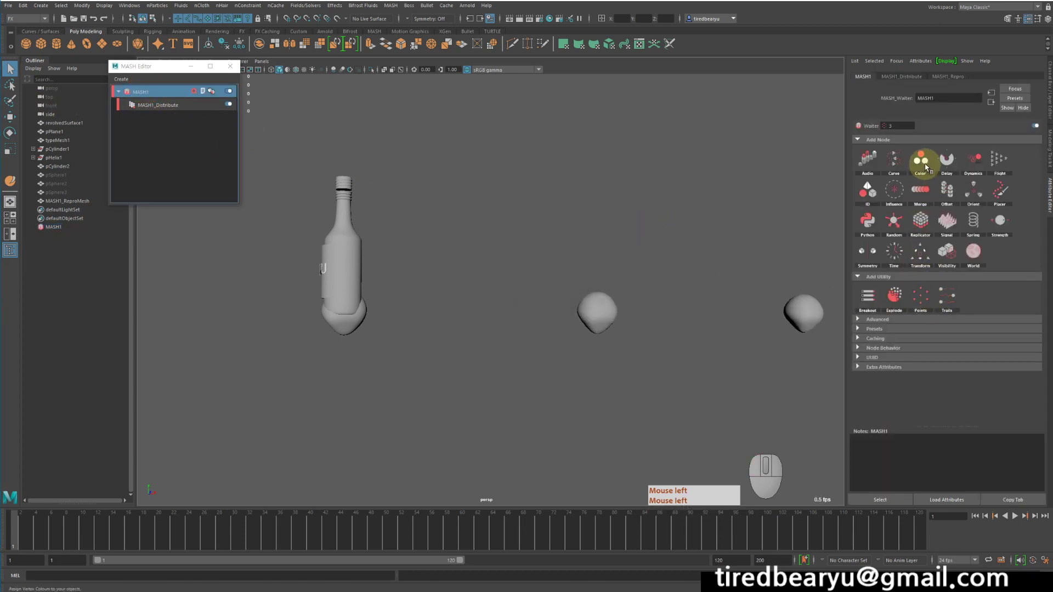
{"action": "left_click", "coordinate": [701, 271]}
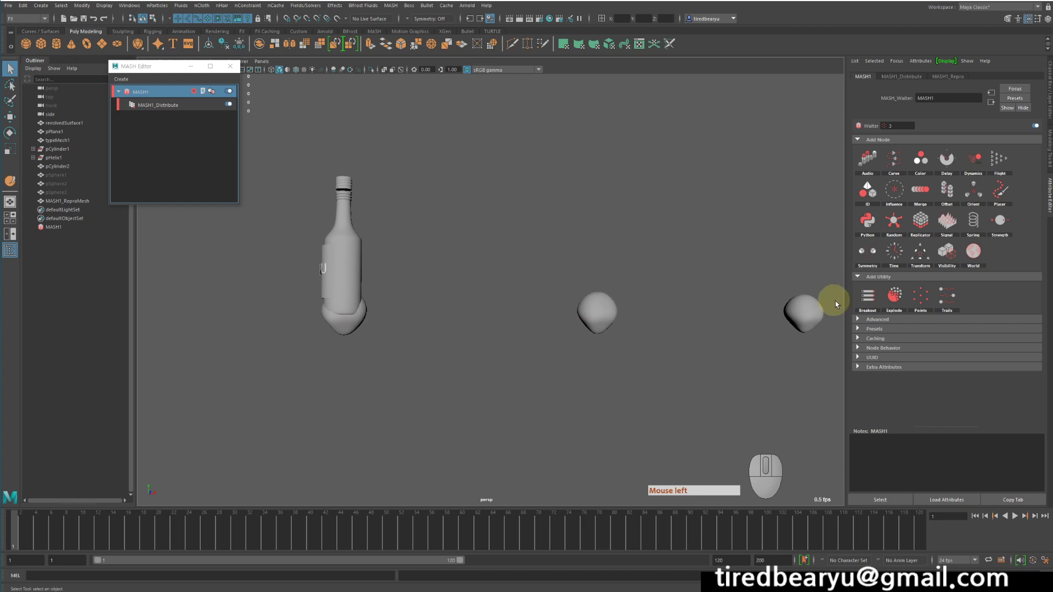
{"action": "middle_click_drag", "start_coordinate": [818, 301], "coordinate": [517, 251], "text": "alt"}
{"action": "right_click_drag", "start_coordinate": [517, 251], "coordinate": [510, 216], "text": "alt"}
{"action": "middle_click_drag", "start_coordinate": [510, 216], "coordinate": [529, 220], "text": "alt"}
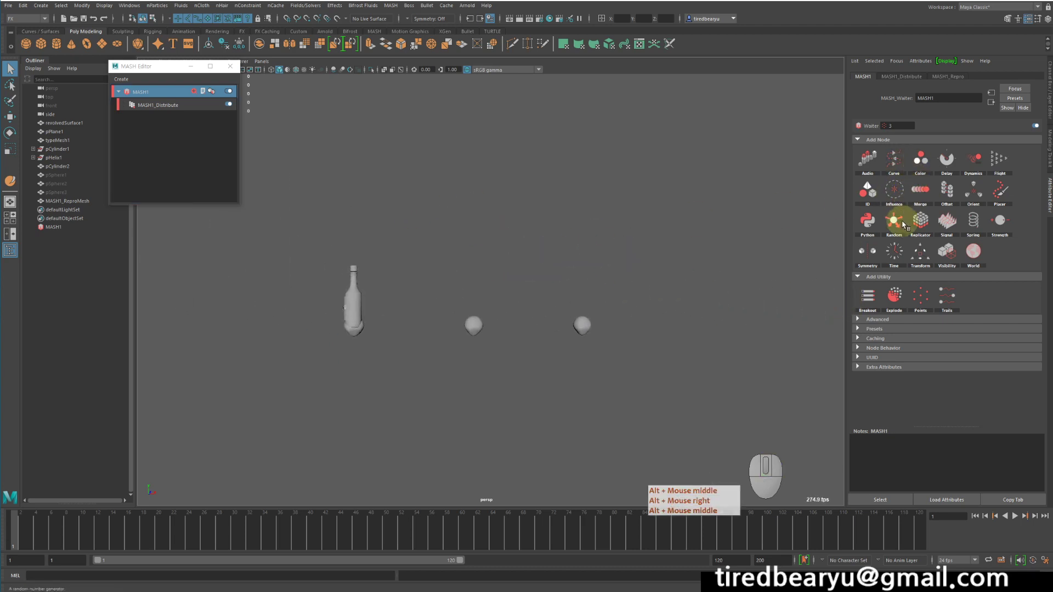
{"action": "left_click", "coordinate": [869, 197]}
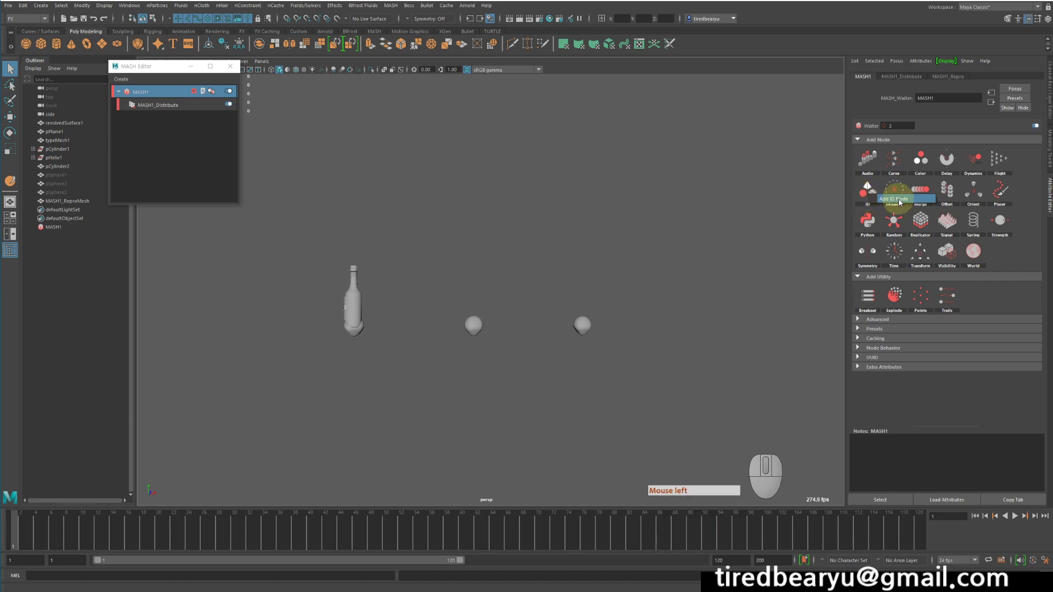
{"action": "left_click", "coordinate": [899, 201]}
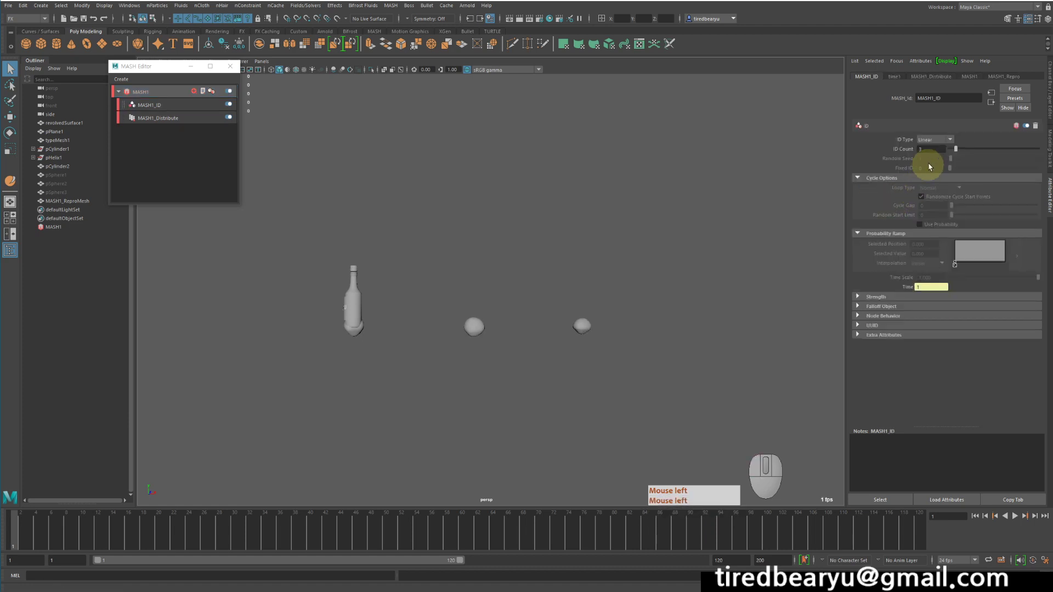
- Display the attributes of the MASH1_Distribute node
{"action": "left_click_drag", "start_coordinate": [595, 269], "coordinate": [599, 270], "text": "alt"}
{"action": "right_click_drag", "start_coordinate": [599, 270], "coordinate": [383, 359], "text": "alt"}
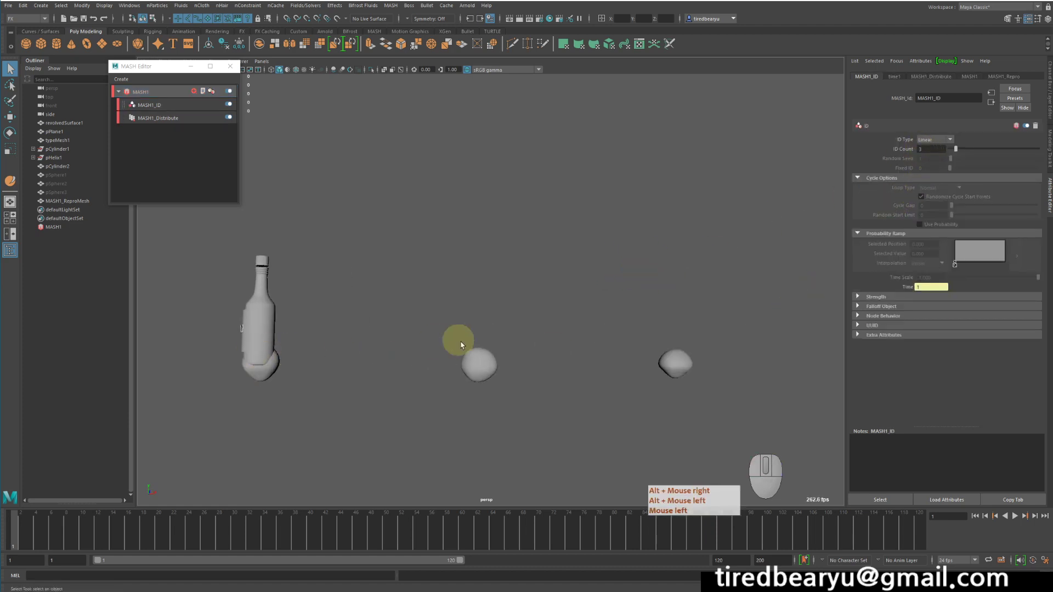
{"action": "right_click_drag", "start_coordinate": [606, 352], "coordinate": [547, 262], "text": "alt"}
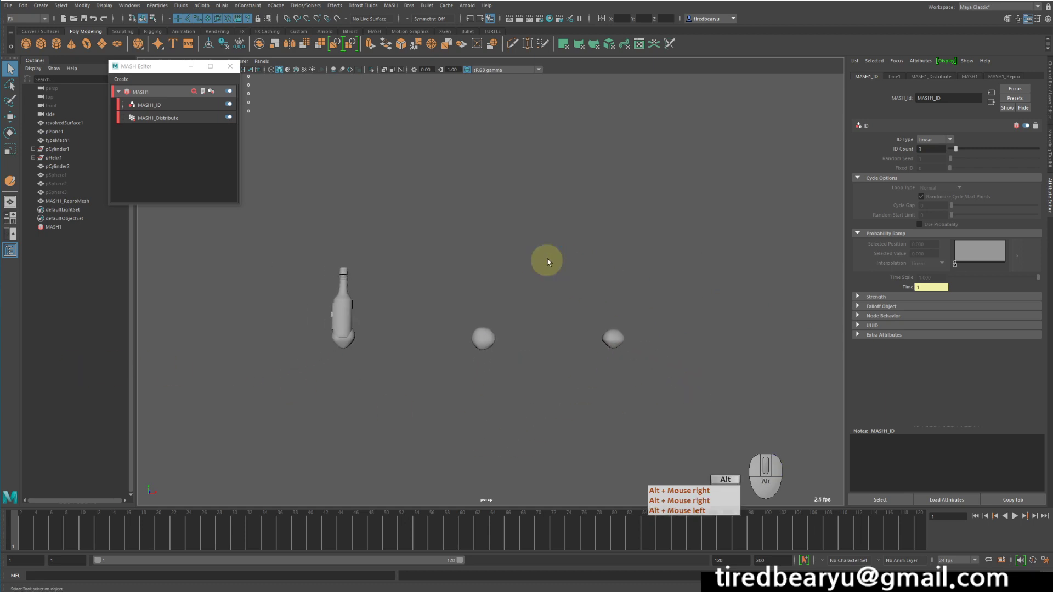
{"action": "left_click", "coordinate": [154, 105]}
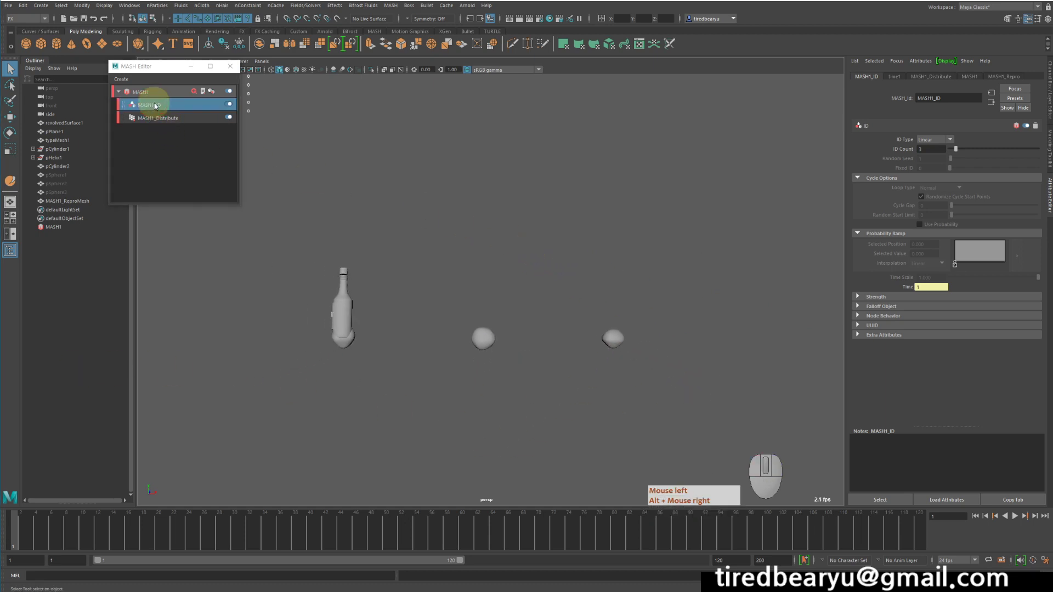
{"action": "left_click", "coordinate": [940, 82]}
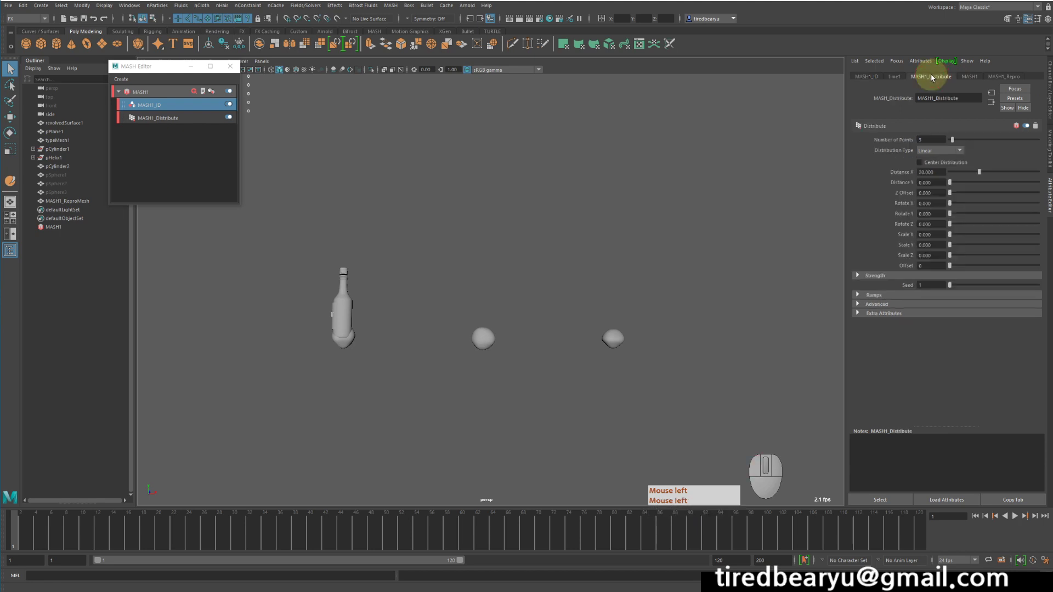
- Try raising the Distribute node's Number of Points to 10 along the linear distribution
{"action": "mouse_move", "coordinate": [957, 140]}
{"action": "left_mouse_down"}
{"action": "mouse_move", "coordinate": [1023, 140]}
{"action": "mouse_move", "coordinate": [958, 137]}
{"action": "left_mouse_up"}
{"action": "middle_click_drag", "start_coordinate": [657, 221], "coordinate": [664, 183], "text": "alt"}
{"action": "right_click_drag", "start_coordinate": [665, 182], "coordinate": [747, 206], "text": "alt"}
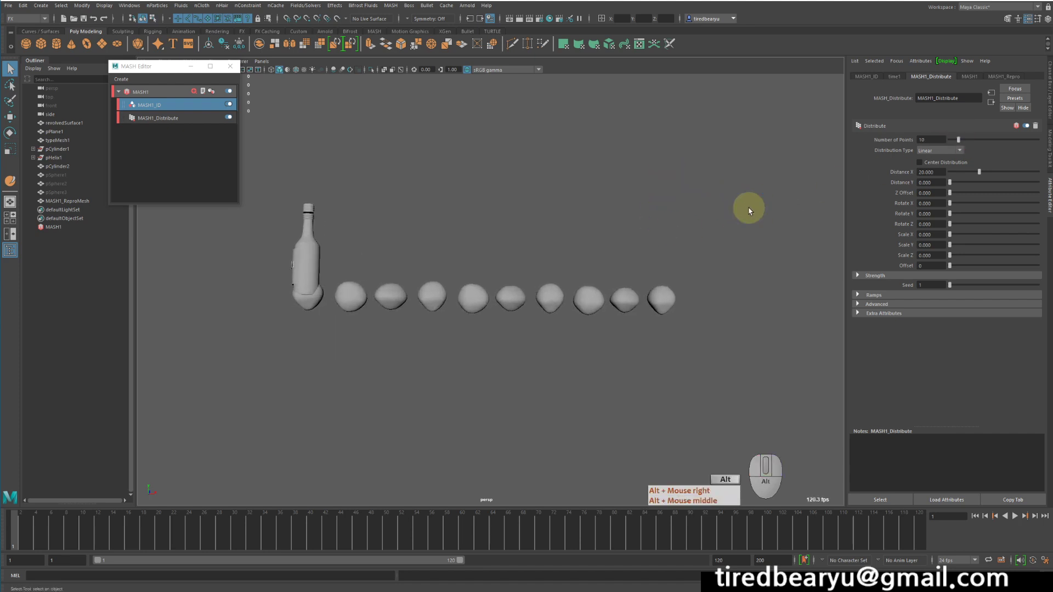
{"action": "left_click_drag", "start_coordinate": [748, 206], "coordinate": [751, 209], "text": "alt"}
- Try a Rotate Y of about 112 on the distribution, undo it, and experiment with the Scale X value
{"action": "left_click_drag", "start_coordinate": [981, 213], "coordinate": [970, 217]}
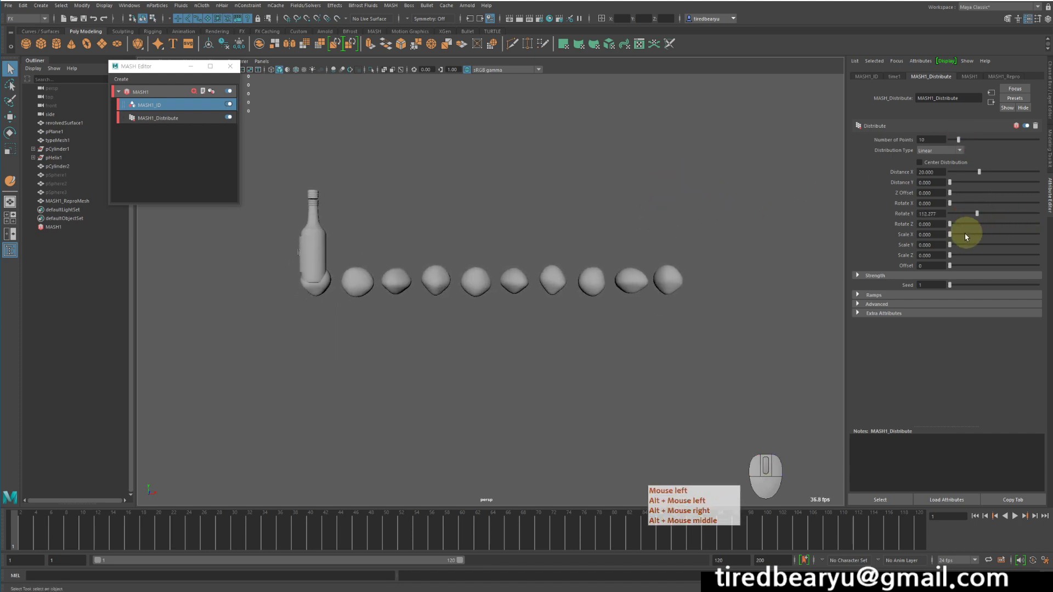
{"action": "key", "text": "ctrl+z"}
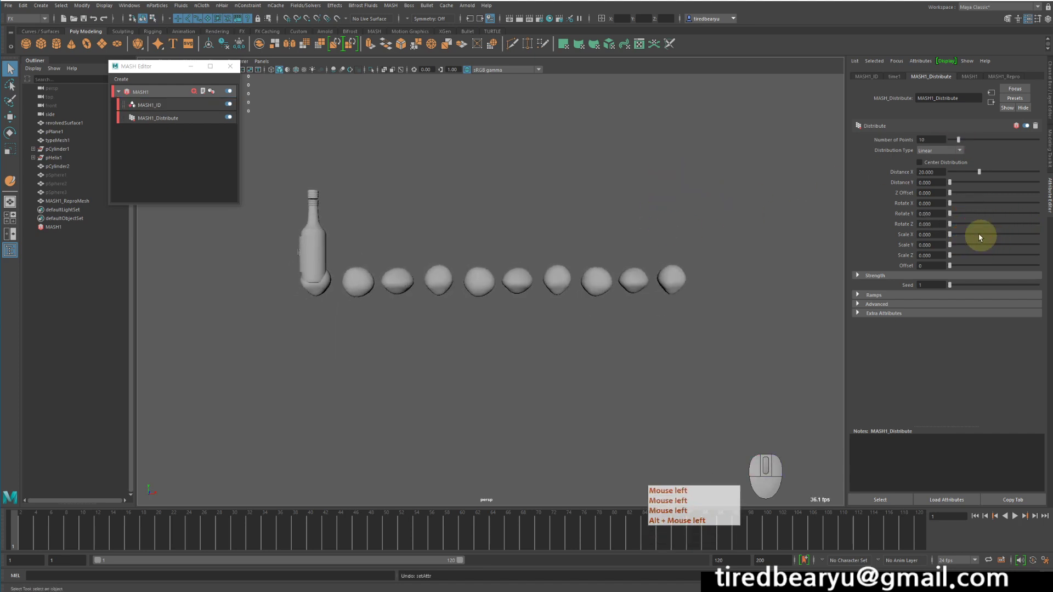
{"action": "left_click_drag", "start_coordinate": [980, 237], "coordinate": [899, 245]}
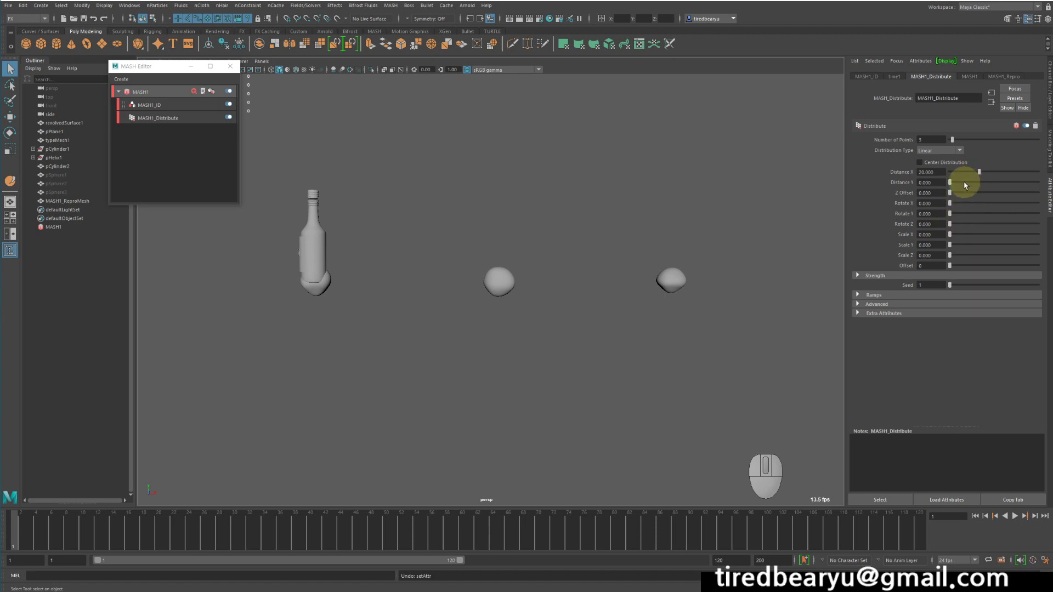
- Set the Distribute node's Distance Y to about 7.7
{"action": "mouse_move", "coordinate": [965, 184]}
{"action": "left_mouse_down"}
{"action": "mouse_move", "coordinate": [982, 184]}
{"action": "mouse_move", "coordinate": [960, 183]}
{"action": "left_mouse_up"}
{"action": "right_click_drag", "start_coordinate": [582, 181], "coordinate": [542, 179], "text": "alt"}
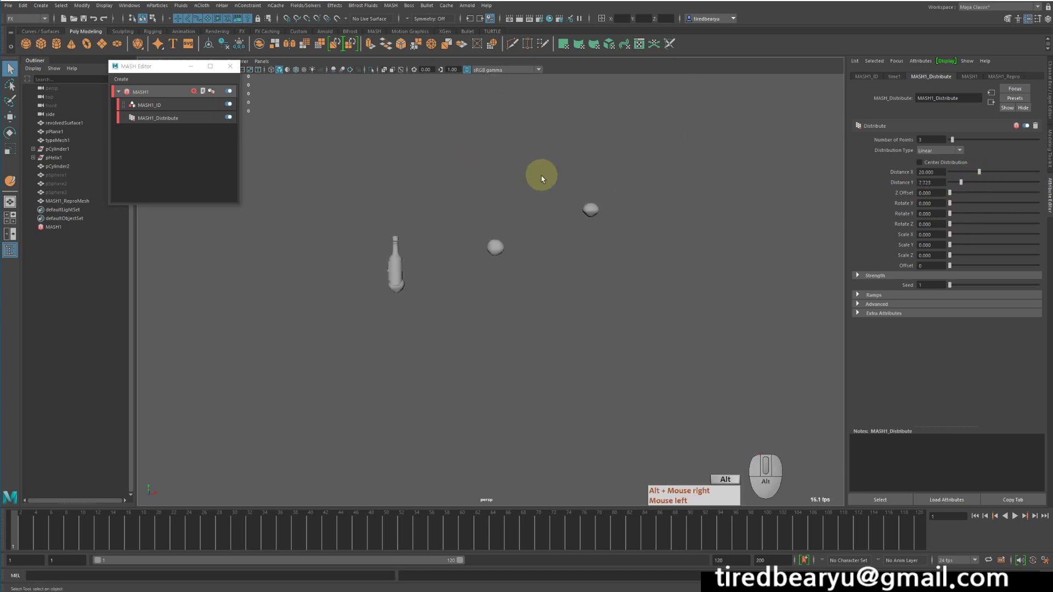
- Undo the last Distance Y change on the distribution and set its Number of Points to 200
{"action": "middle_click_drag", "start_coordinate": [542, 179], "coordinate": [474, 242], "text": "alt"}
{"action": "key", "text": "ctrl+z"}
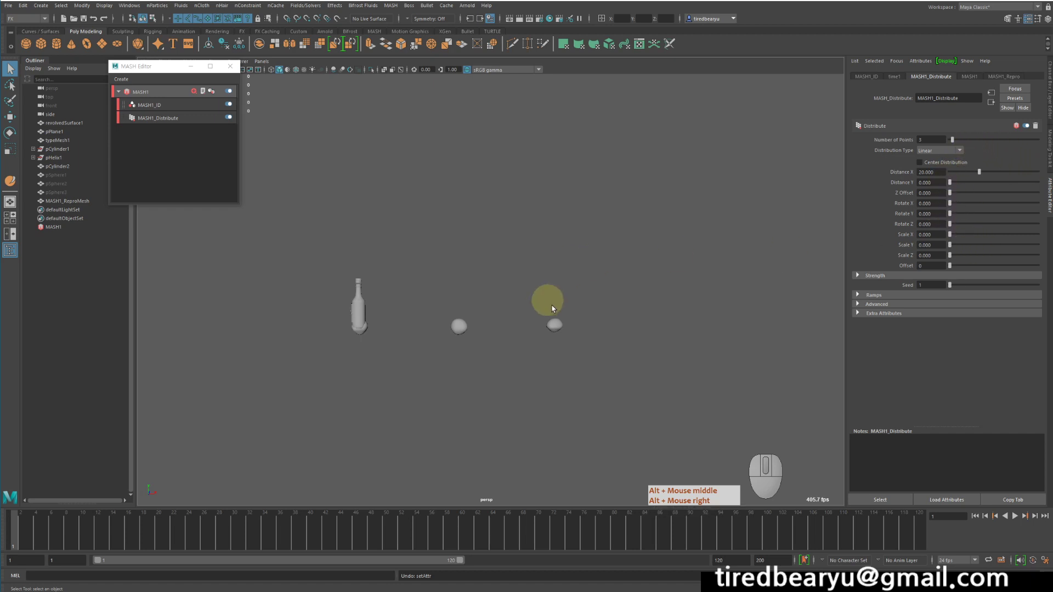
{"action": "left_click", "coordinate": [930, 139]}
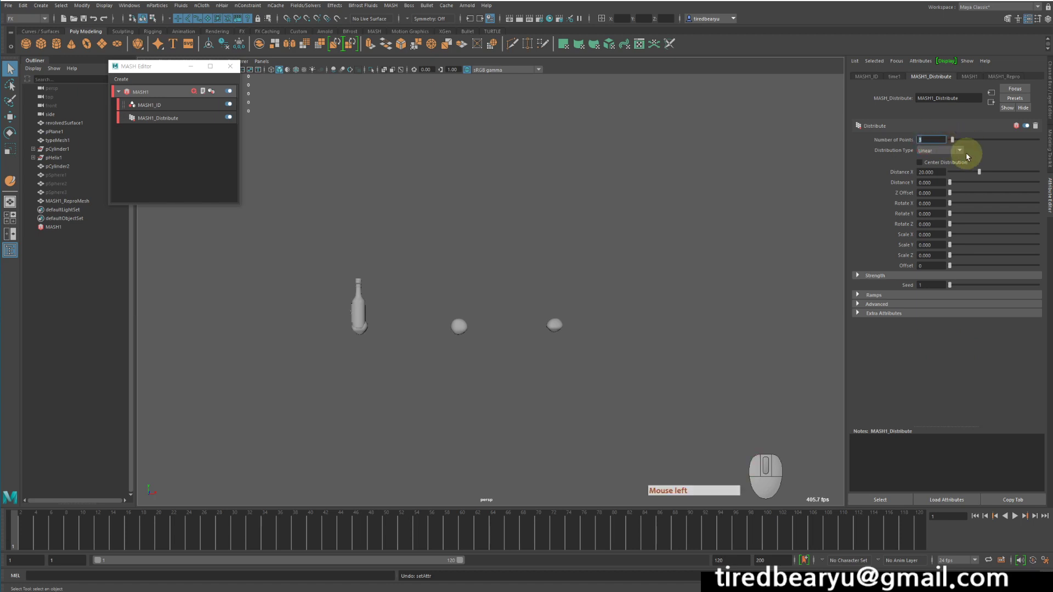
{"action": "type", "text": "200"}
{"action": "key", "text": "Return"}
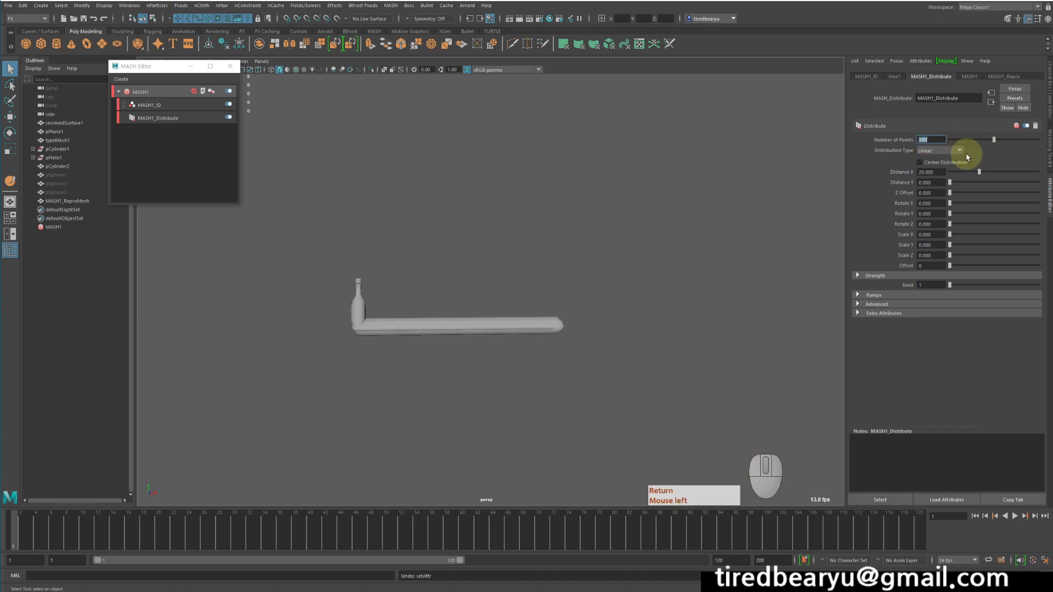
- Scale the three hidden source spheres down together until the distributed copies are small droplets compared with the bottle
{"action": "left_click_drag", "start_coordinate": [545, 270], "coordinate": [515, 274], "text": "alt"}
{"action": "right_click_drag", "start_coordinate": [515, 274], "coordinate": [554, 271], "text": "alt"}
{"action": "middle_click_drag", "start_coordinate": [554, 271], "coordinate": [614, 268], "text": "alt"}
{"action": "right_click_drag", "start_coordinate": [615, 268], "coordinate": [651, 265], "text": "alt"}
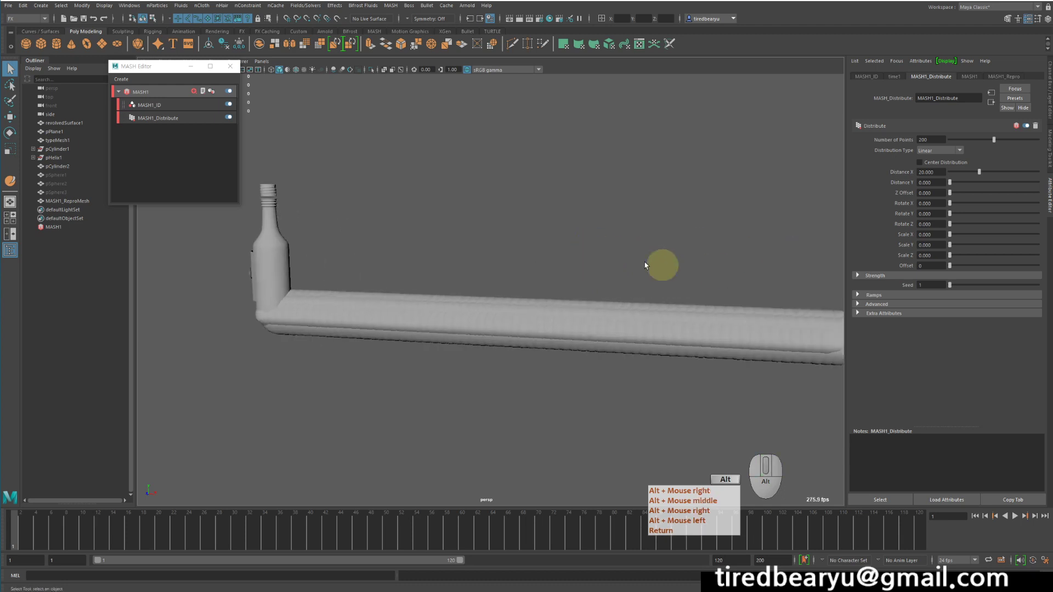
{"action": "middle_click_drag", "start_coordinate": [651, 265], "coordinate": [684, 260], "text": "alt"}
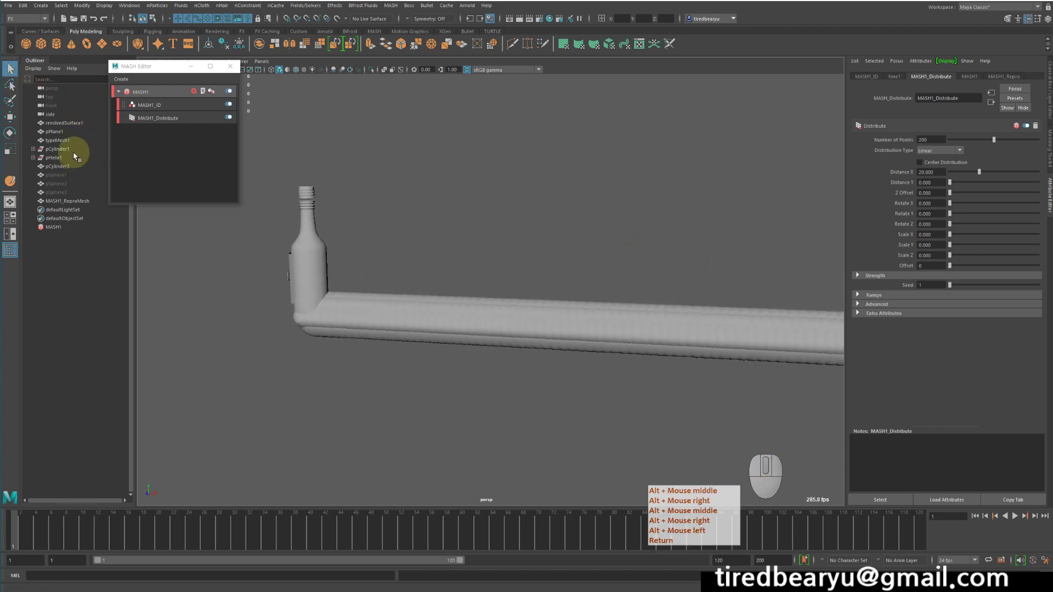
{"action": "left_click_drag", "start_coordinate": [74, 175], "coordinate": [72, 197]}
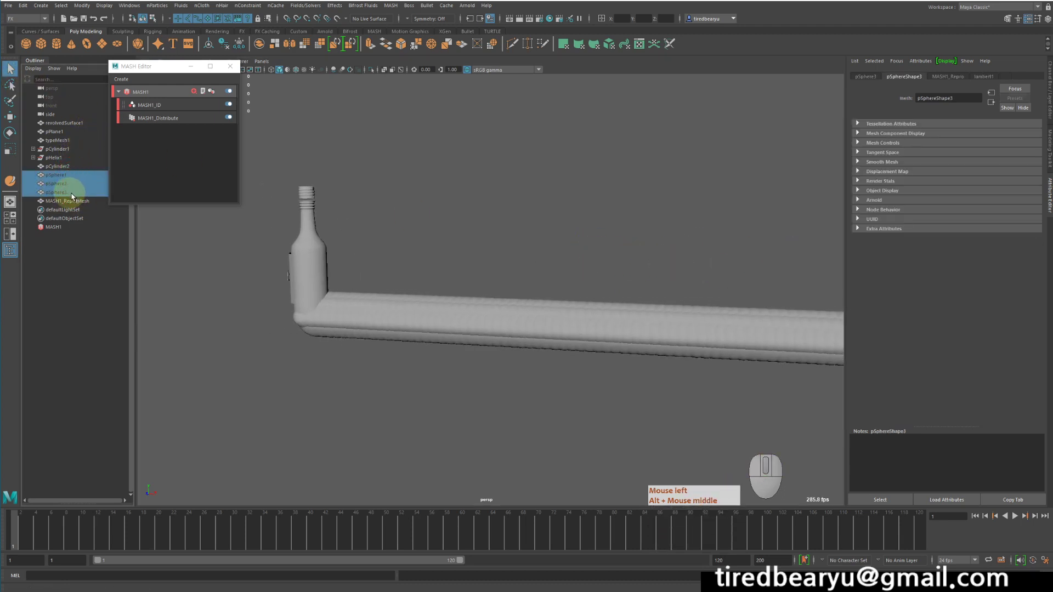
{"action": "key", "text": "r"}
{"action": "middle_click_drag", "start_coordinate": [508, 172], "coordinate": [599, 193]}
{"action": "right_click_drag", "start_coordinate": [557, 219], "coordinate": [528, 223], "text": "alt"}
{"action": "middle_click_drag", "start_coordinate": [529, 223], "coordinate": [694, 213], "text": "alt"}
{"action": "right_click_drag", "start_coordinate": [694, 214], "coordinate": [756, 223], "text": "alt"}
{"action": "left_click_drag", "start_coordinate": [627, 240], "coordinate": [672, 224], "text": "alt"}
{"action": "right_click_drag", "start_coordinate": [620, 218], "coordinate": [335, 221], "text": "alt"}
{"action": "middle_click_drag", "start_coordinate": [384, 232], "coordinate": [702, 209], "text": "alt"}
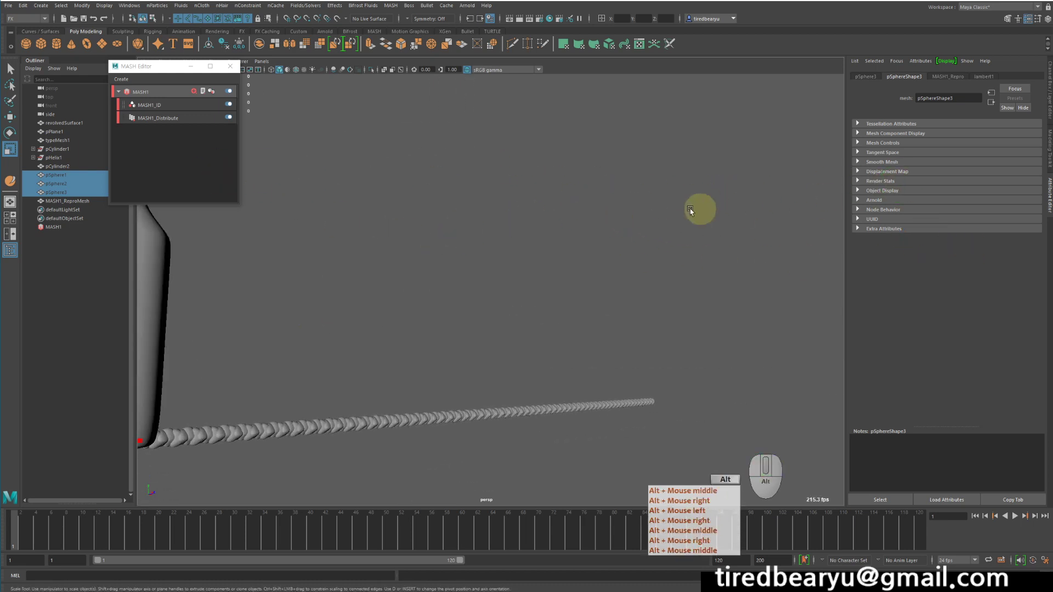
{"action": "right_click_drag", "start_coordinate": [690, 209], "coordinate": [527, 217], "text": "alt"}
{"action": "middle_click_drag", "start_coordinate": [583, 221], "coordinate": [663, 208], "text": "alt"}
{"action": "right_click_drag", "start_coordinate": [630, 218], "coordinate": [812, 226], "text": "alt"}
{"action": "middle_click_drag", "start_coordinate": [701, 216], "coordinate": [740, 197], "text": "alt"}
{"action": "left_click_drag", "start_coordinate": [740, 197], "coordinate": [729, 199], "text": "alt"}
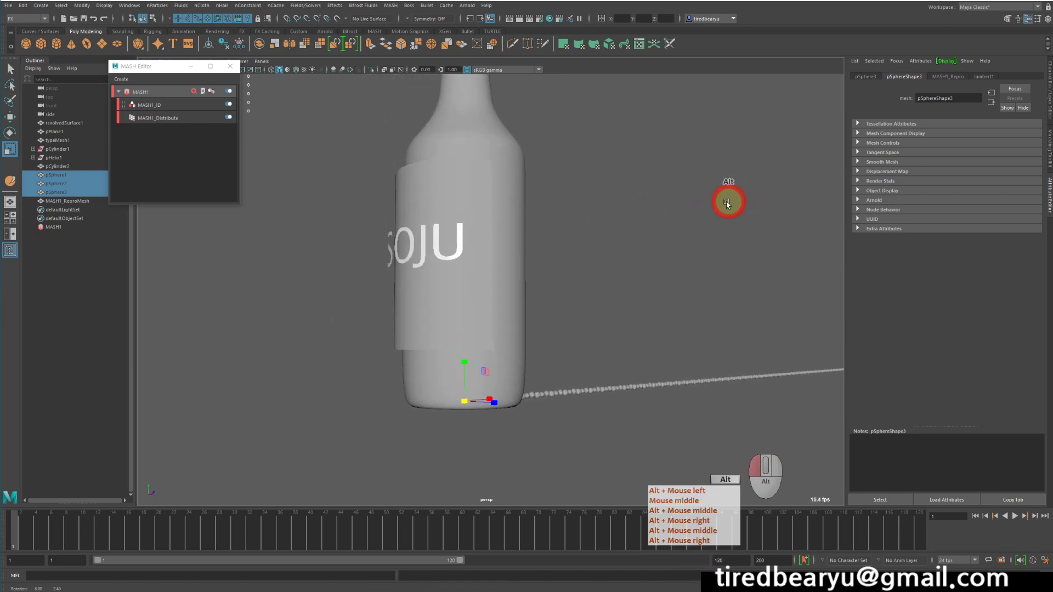
- Select the bottle body and set the MASH1_Distribute node's Distribution Type to Mesh
{"action": "right_click_drag", "start_coordinate": [729, 200], "coordinate": [623, 188], "text": "alt"}
{"action": "middle_click_drag", "start_coordinate": [623, 188], "coordinate": [421, 234], "text": "alt"}
{"action": "key", "text": "q"}
{"action": "left_click", "coordinate": [416, 249]}
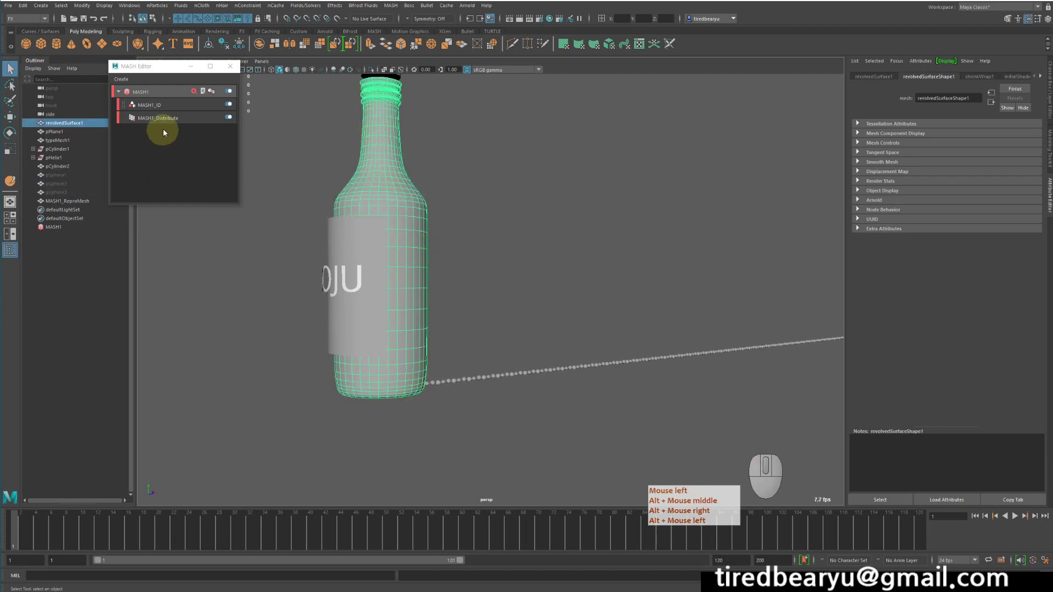
{"action": "left_click", "coordinate": [148, 105]}
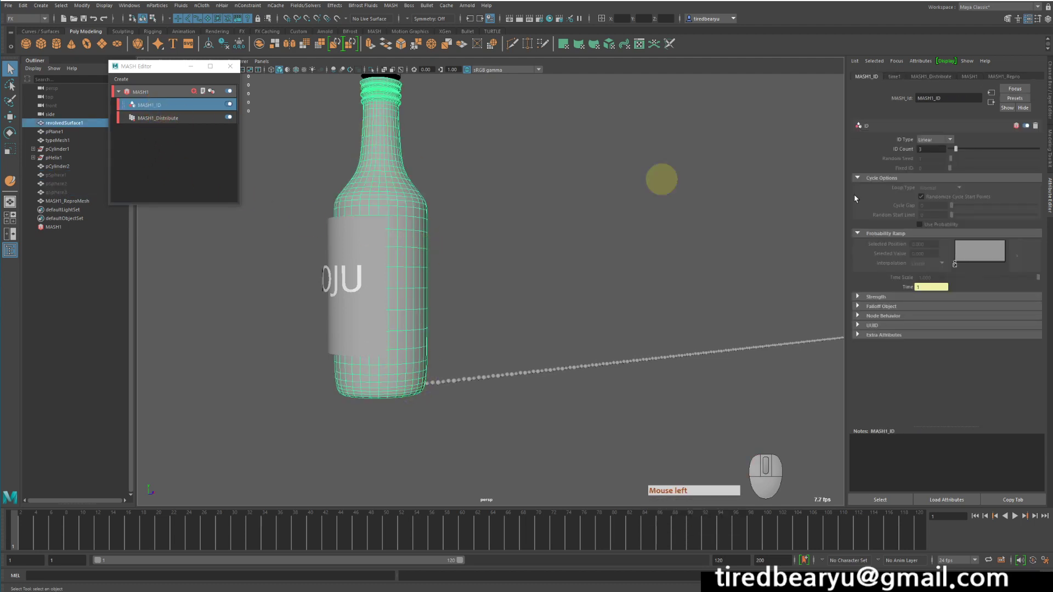
{"action": "left_click", "coordinate": [185, 124]}
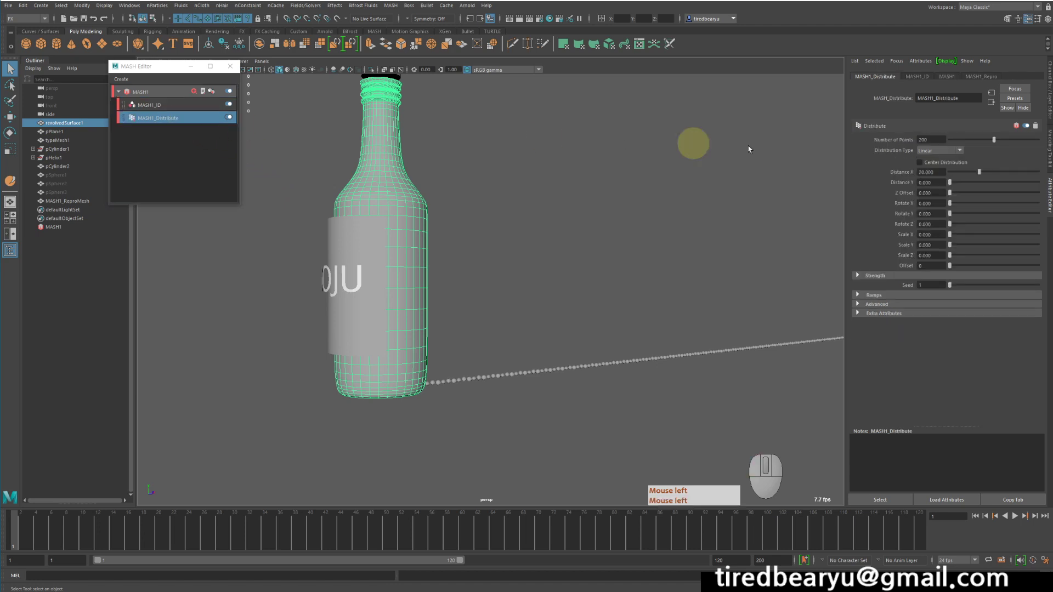
{"action": "left_click", "coordinate": [926, 151]}
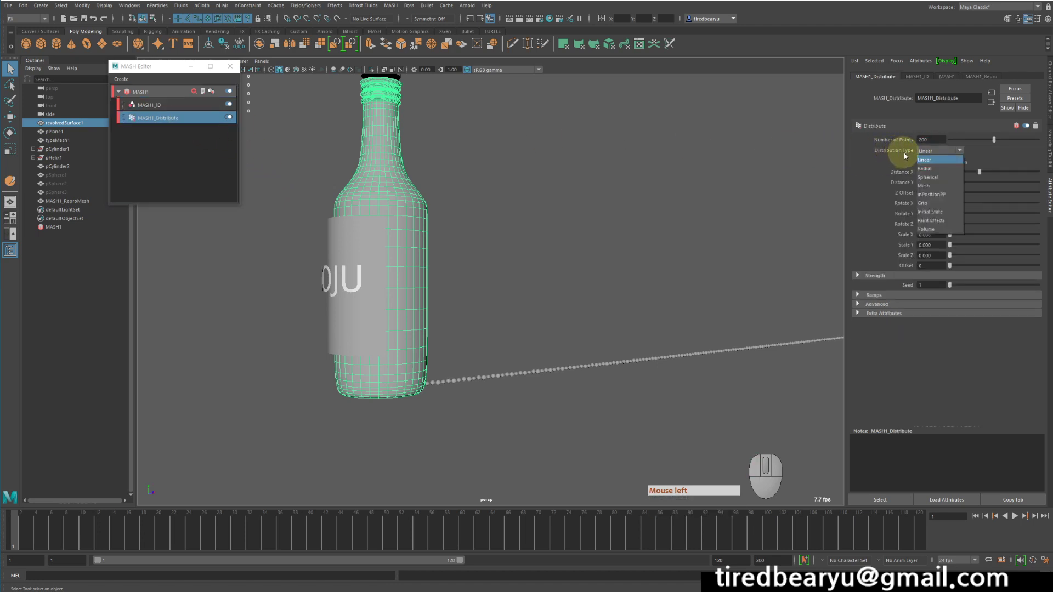
{"action": "left_click", "coordinate": [939, 186]}
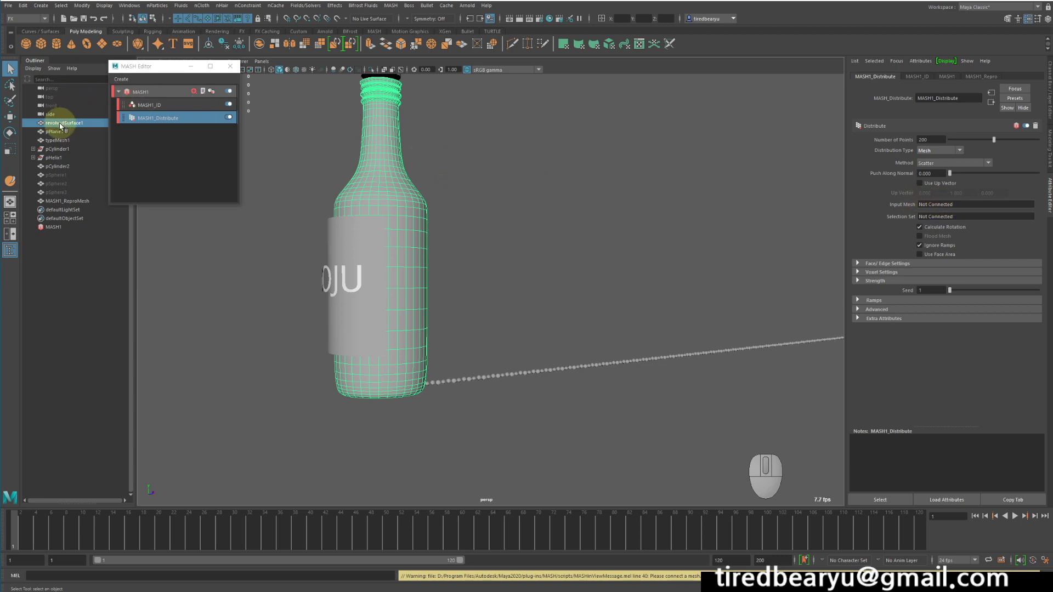
- Connect the bottle body revolvedSurface1 as the Distribute node's Input Mesh
{"action": "left_click", "coordinate": [486, 216]}
{"action": "left_click", "coordinate": [418, 219]}
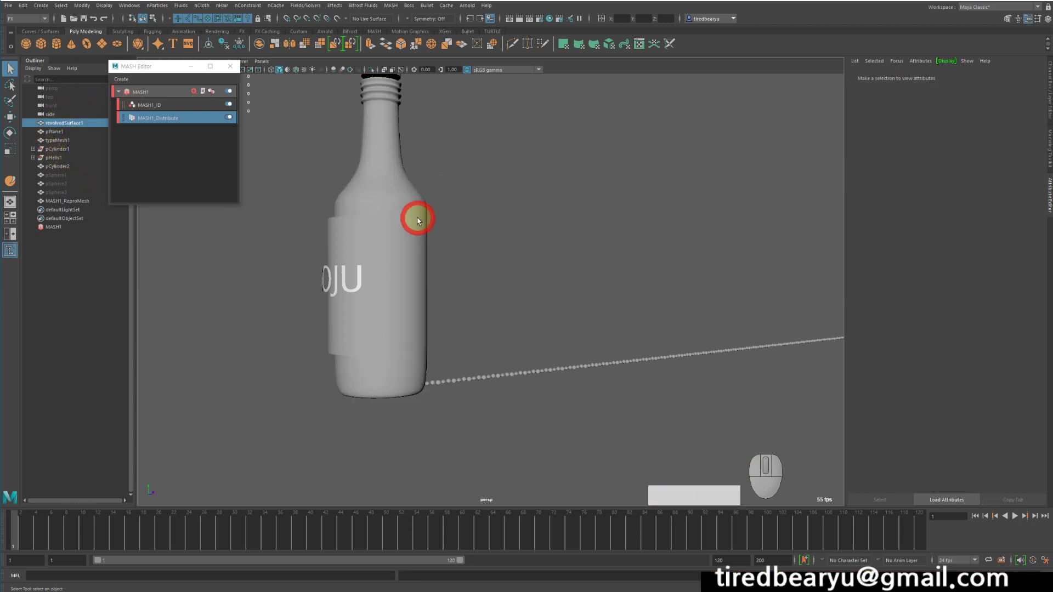
{"action": "left_click", "coordinate": [165, 118]}
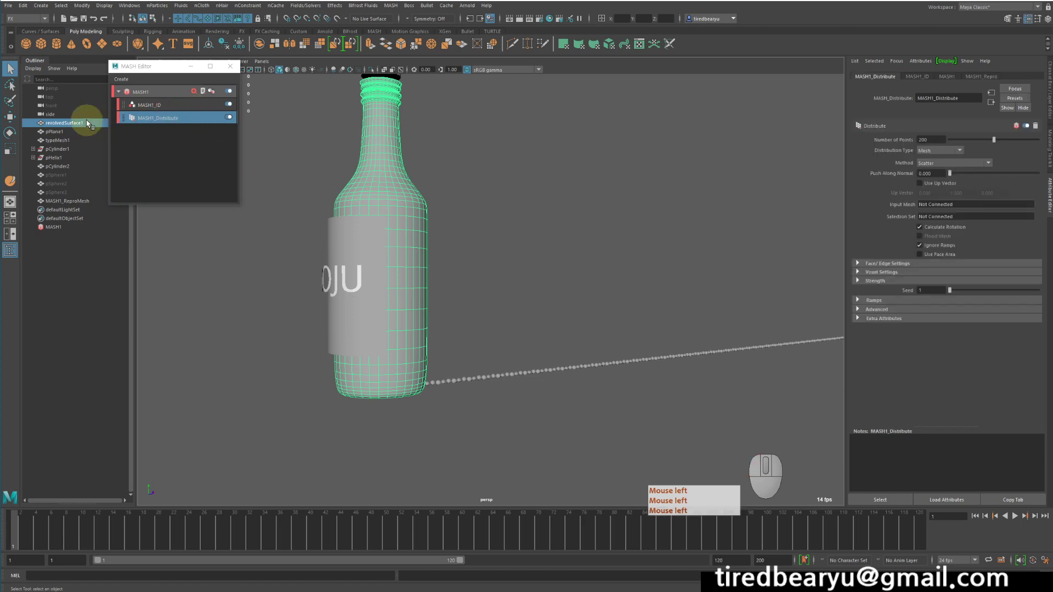
{"action": "middle_click", "coordinate": [634, 169]}
{"action": "middle_click_drag", "start_coordinate": [952, 205], "coordinate": [952, 205]}
- Examine how the droplets are scattered over the bottle from several angles, in both shaded and wireframe display
{"action": "key", "text": "alt+space"}
{"action": "middle_click_drag", "start_coordinate": [723, 223], "coordinate": [841, 222], "text": "alt"}
{"action": "middle_click_drag", "start_coordinate": [568, 202], "coordinate": [713, 212], "text": "alt"}
{"action": "left_click_drag", "start_coordinate": [683, 216], "coordinate": [746, 223], "text": "alt"}
{"action": "right_click_drag", "start_coordinate": [738, 222], "coordinate": [637, 205], "text": "alt"}
{"action": "middle_click_drag", "start_coordinate": [637, 204], "coordinate": [694, 233], "text": "alt"}
{"action": "left_click_drag", "start_coordinate": [666, 241], "coordinate": [663, 218], "text": "alt"}
{"action": "right_click_drag", "start_coordinate": [663, 219], "coordinate": [795, 247], "text": "alt"}
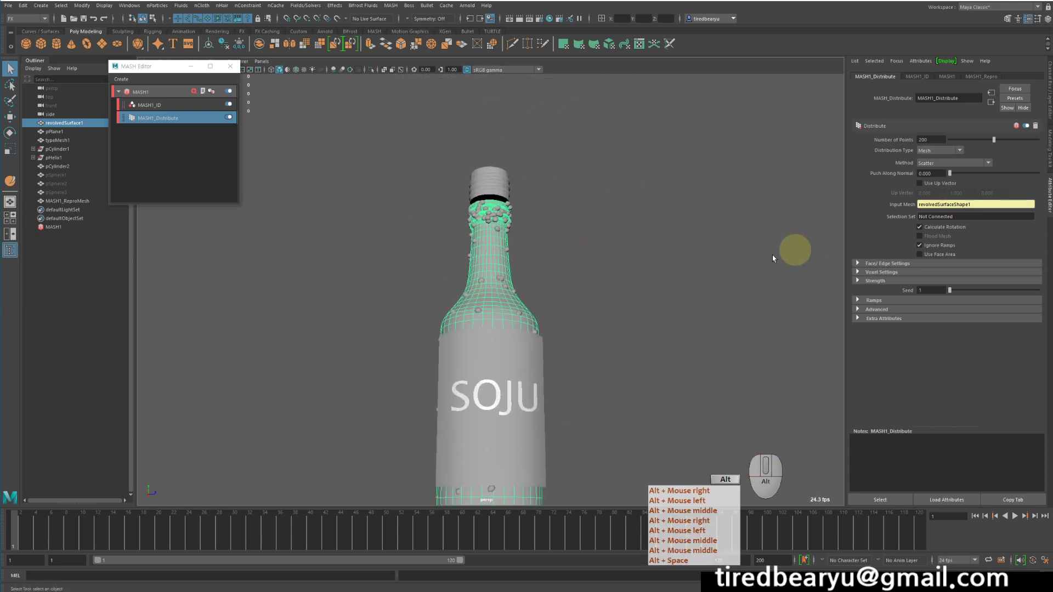
{"action": "middle_click_drag", "start_coordinate": [795, 247], "coordinate": [724, 235], "text": "alt"}
{"action": "left_click_drag", "start_coordinate": [724, 236], "coordinate": [669, 149], "text": "alt"}
{"action": "right_click_drag", "start_coordinate": [669, 149], "coordinate": [877, 204], "text": "alt"}
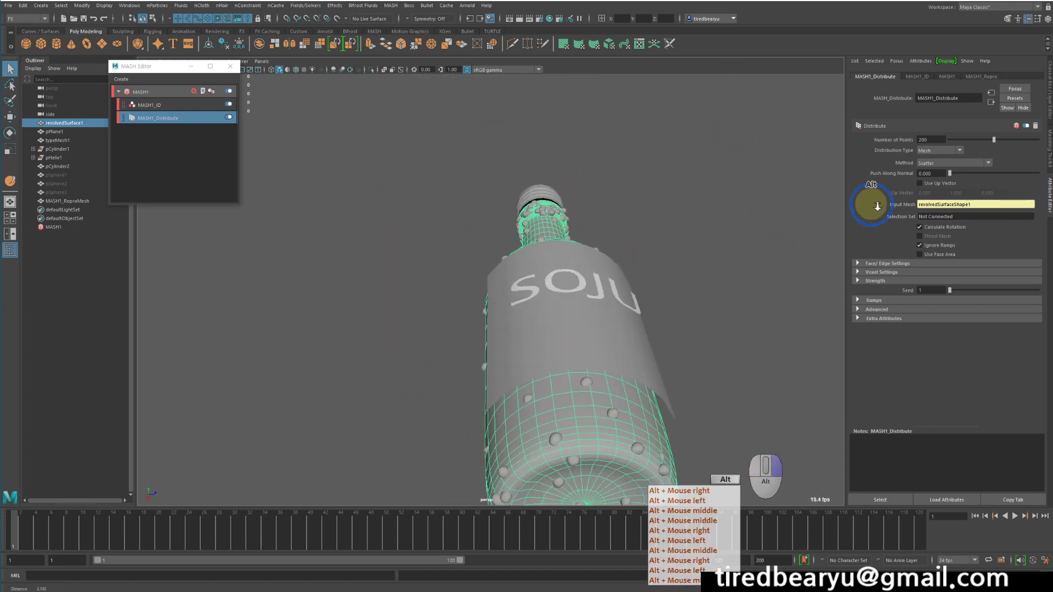
{"action": "middle_click_drag", "start_coordinate": [680, 183], "coordinate": [636, 96], "text": "alt"}
{"action": "left_click_drag", "start_coordinate": [633, 90], "coordinate": [604, 178], "text": "alt"}
{"action": "right_click_drag", "start_coordinate": [603, 178], "coordinate": [437, 159], "text": "alt"}
{"action": "middle_click_drag", "start_coordinate": [455, 186], "coordinate": [374, 335], "text": "alt"}
{"action": "right_click_drag", "start_coordinate": [548, 236], "coordinate": [473, 215], "text": "alt"}
{"action": "middle_click_drag", "start_coordinate": [473, 215], "coordinate": [459, 293], "text": "alt"}
{"action": "left_click_drag", "start_coordinate": [459, 294], "coordinate": [478, 333], "text": "alt"}
{"action": "key", "text": "4"}
{"action": "middle_click_drag", "start_coordinate": [525, 255], "coordinate": [536, 306], "text": "alt"}
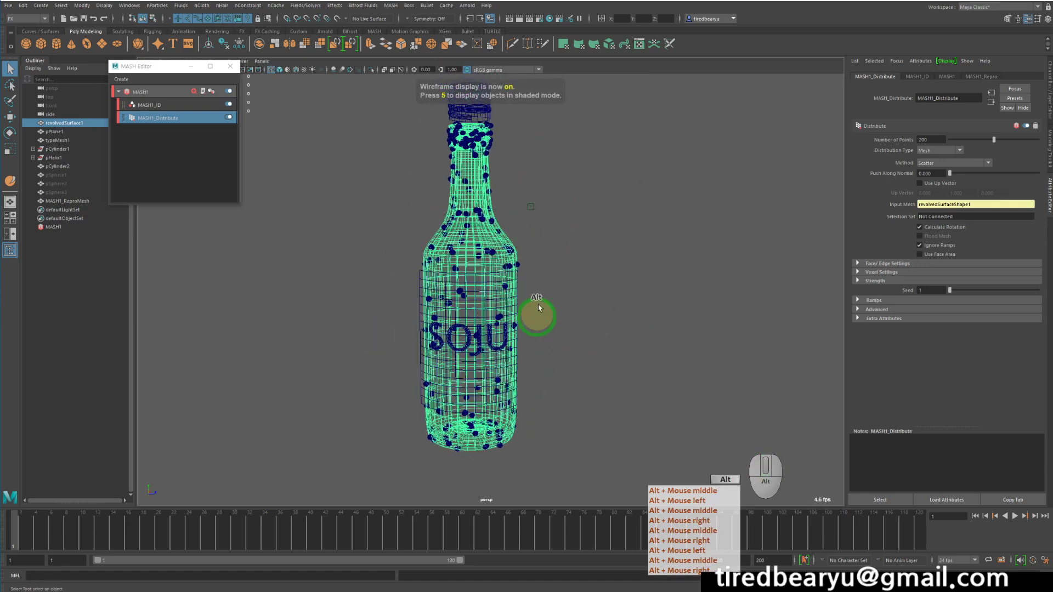
{"action": "key", "text": "5"}
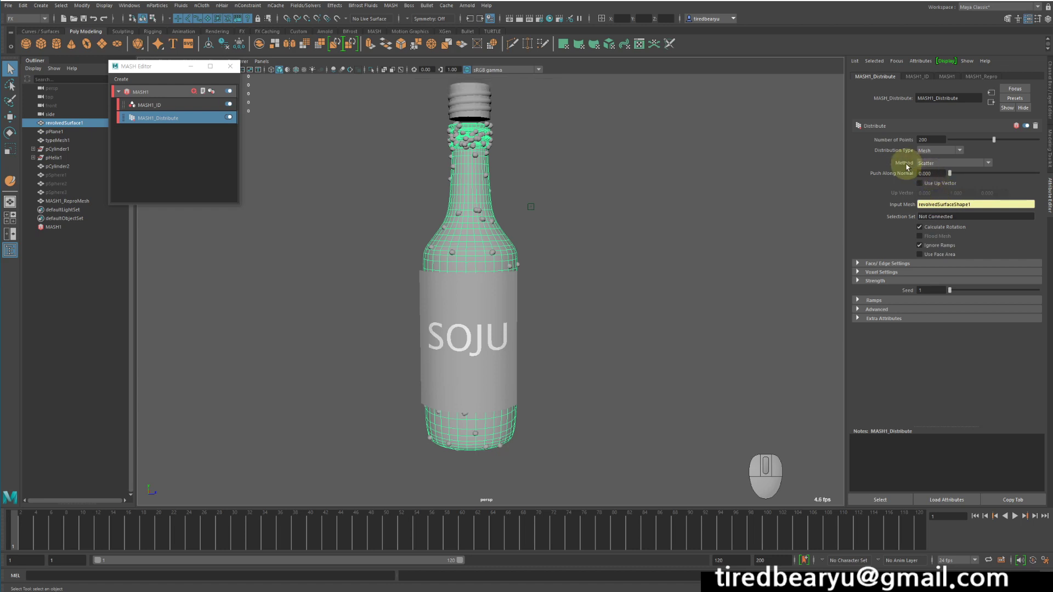
- Try the Vertex and Random Vertex methods for distributing the droplets over the bottle mesh
{"action": "left_click", "coordinate": [944, 163]}
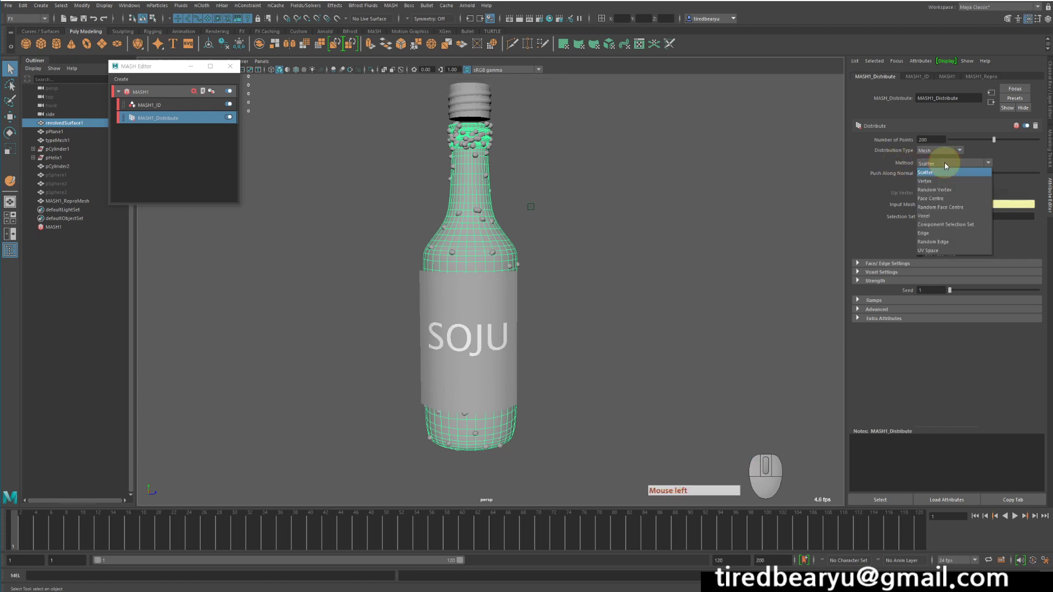
{"action": "left_click", "coordinate": [952, 180]}
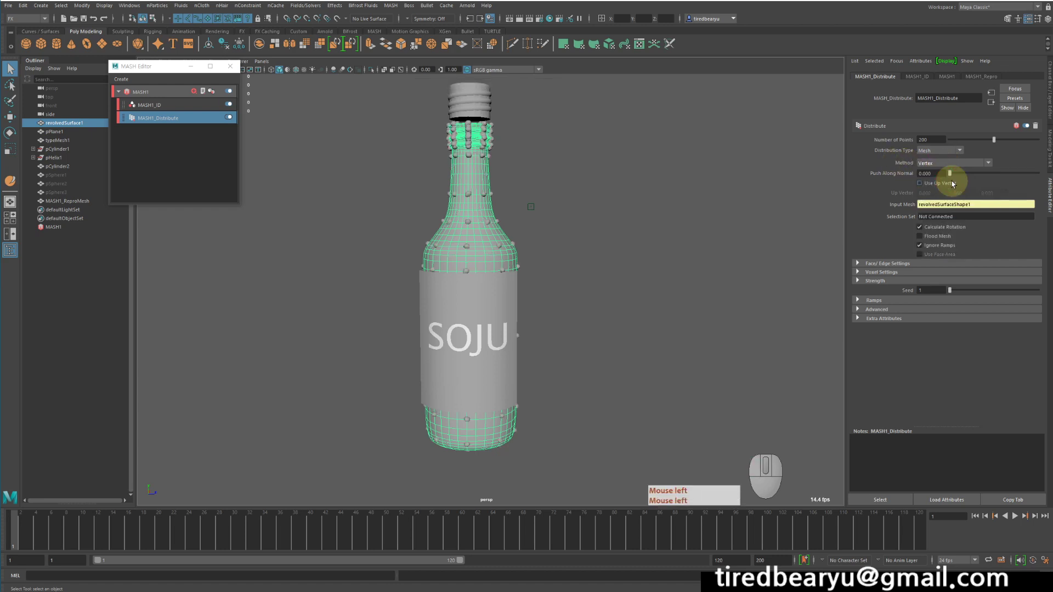
{"action": "left_click", "coordinate": [964, 163]}
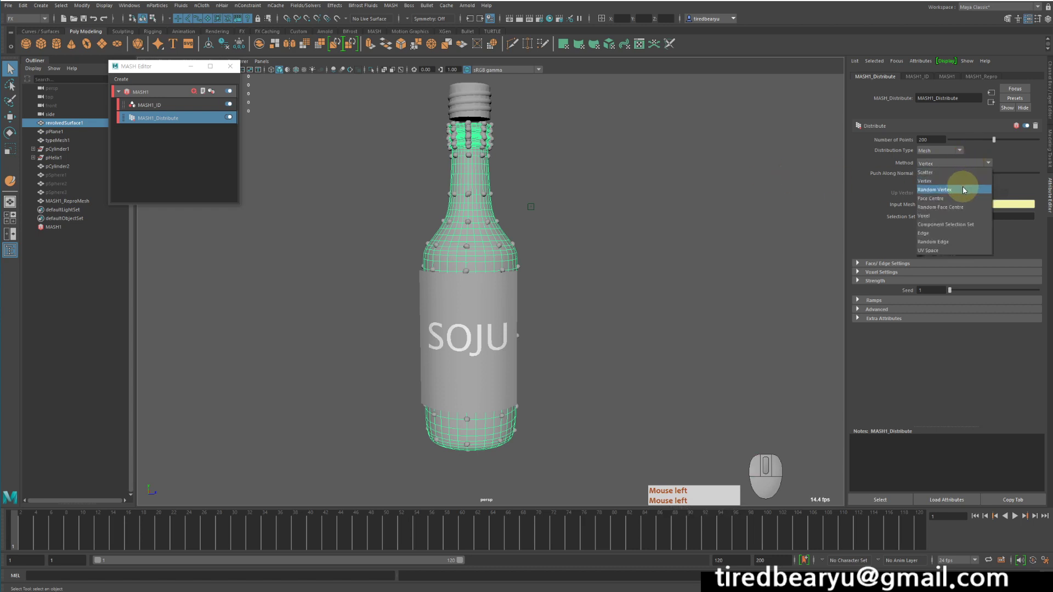
{"action": "left_click", "coordinate": [963, 188]}
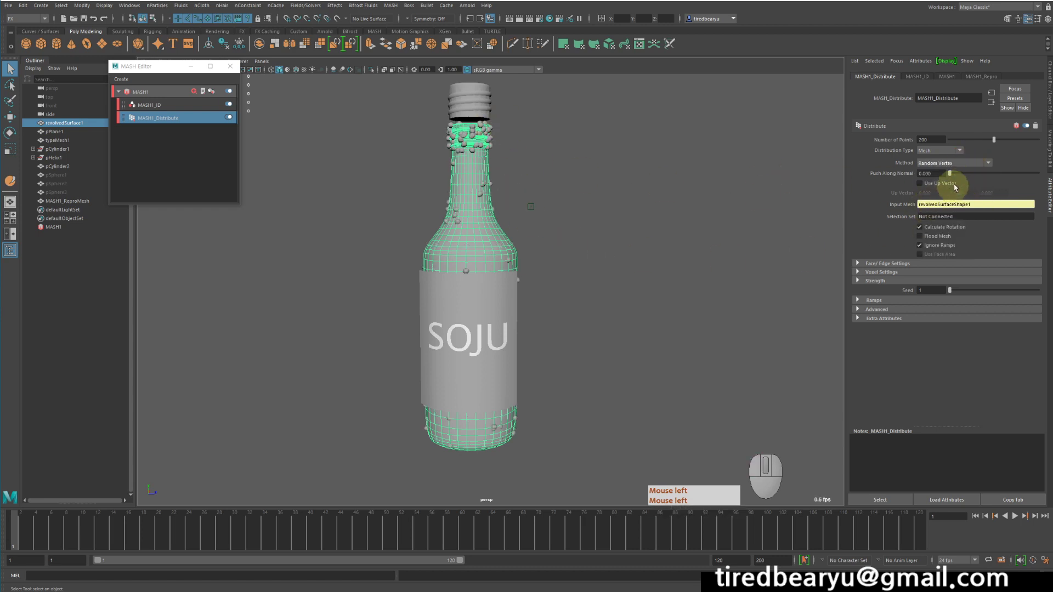
- Try the Face Centre and Random Face Centre methods for the droplet distribution
{"action": "left_click", "coordinate": [957, 163]}
{"action": "left_click", "coordinate": [962, 199]}
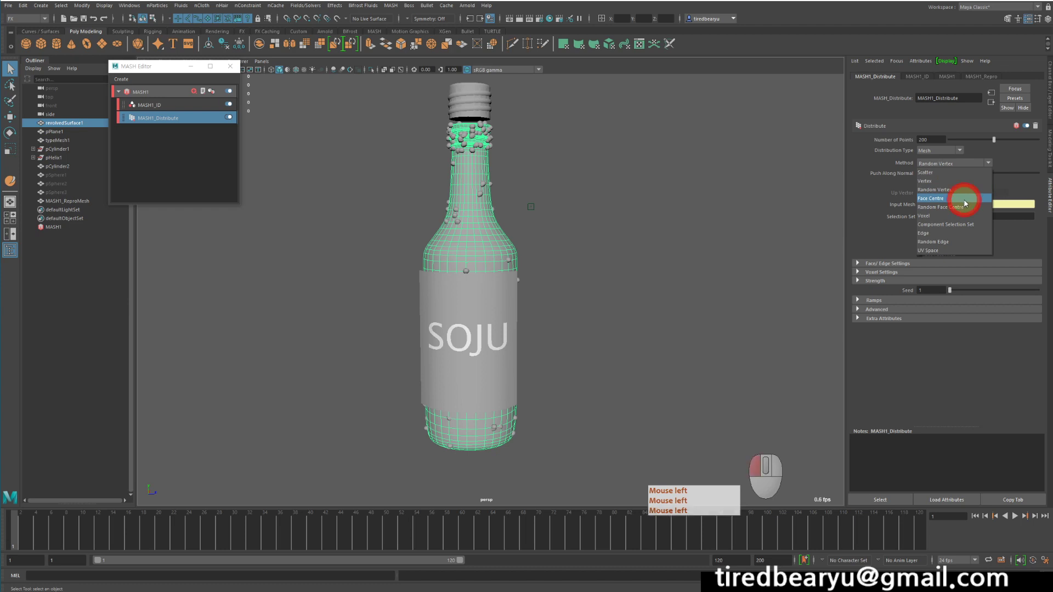
{"action": "left_click_drag", "start_coordinate": [526, 220], "coordinate": [574, 225], "text": "alt"}
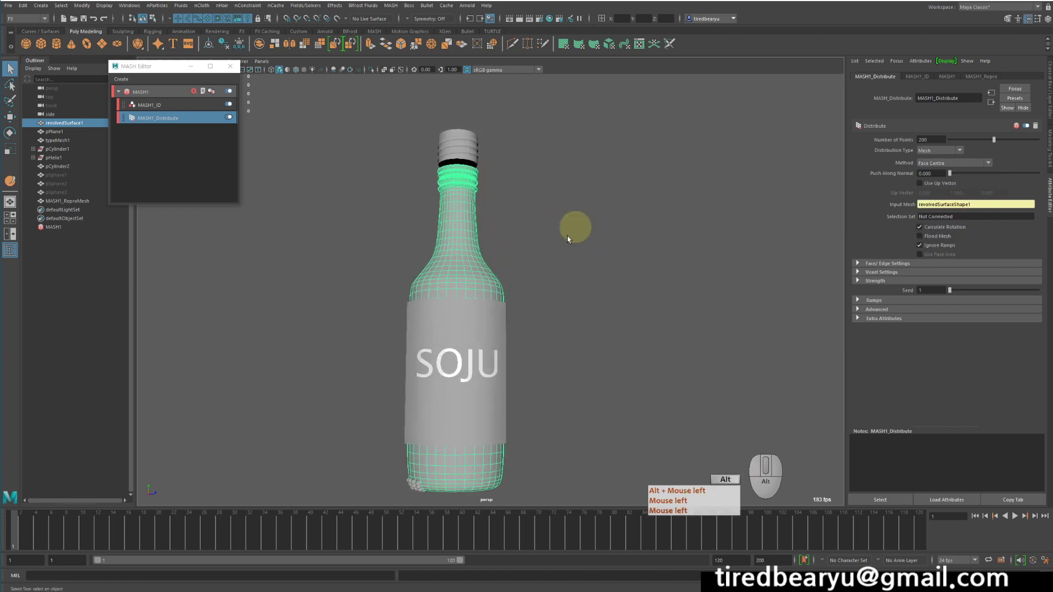
{"action": "middle_click_drag", "start_coordinate": [573, 225], "coordinate": [628, 171], "text": "alt"}
{"action": "left_click", "coordinate": [951, 163]}
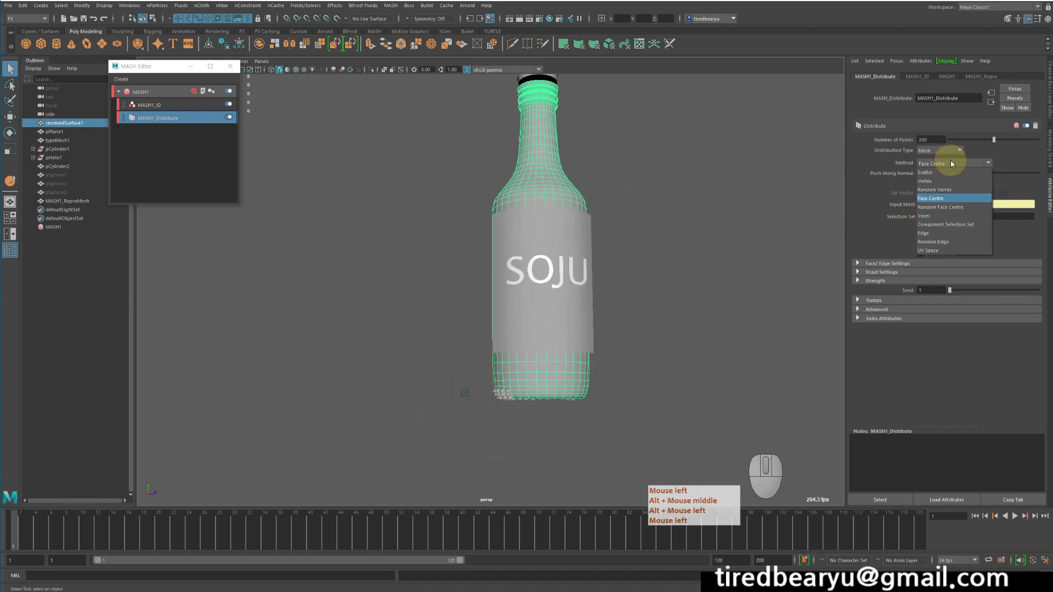
{"action": "left_click", "coordinate": [957, 207]}
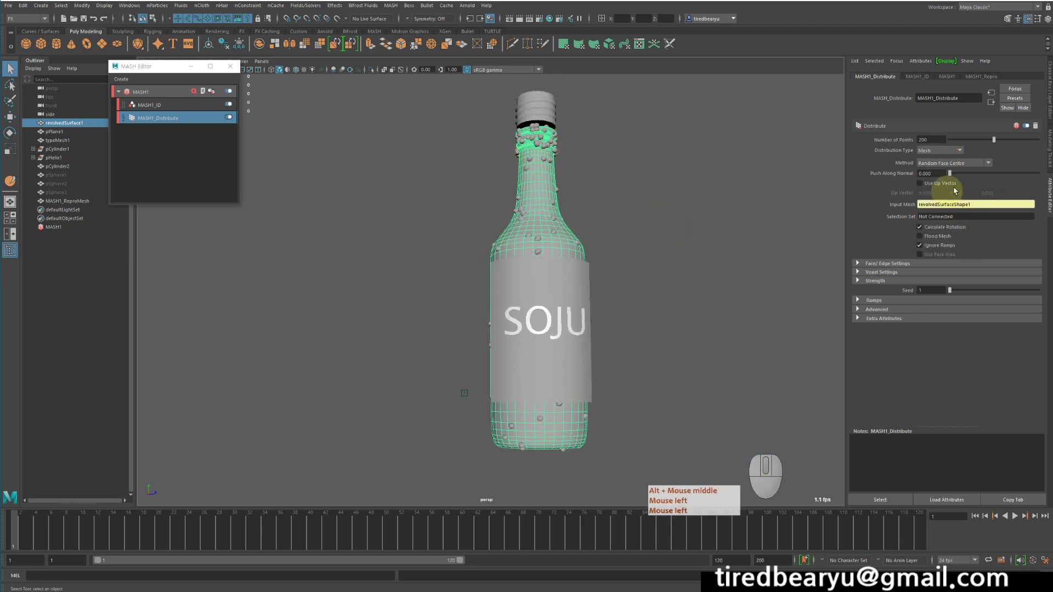
- Return the distribution method to Scatter and check the droplet placement on the bottle
{"action": "left_click", "coordinate": [951, 163]}
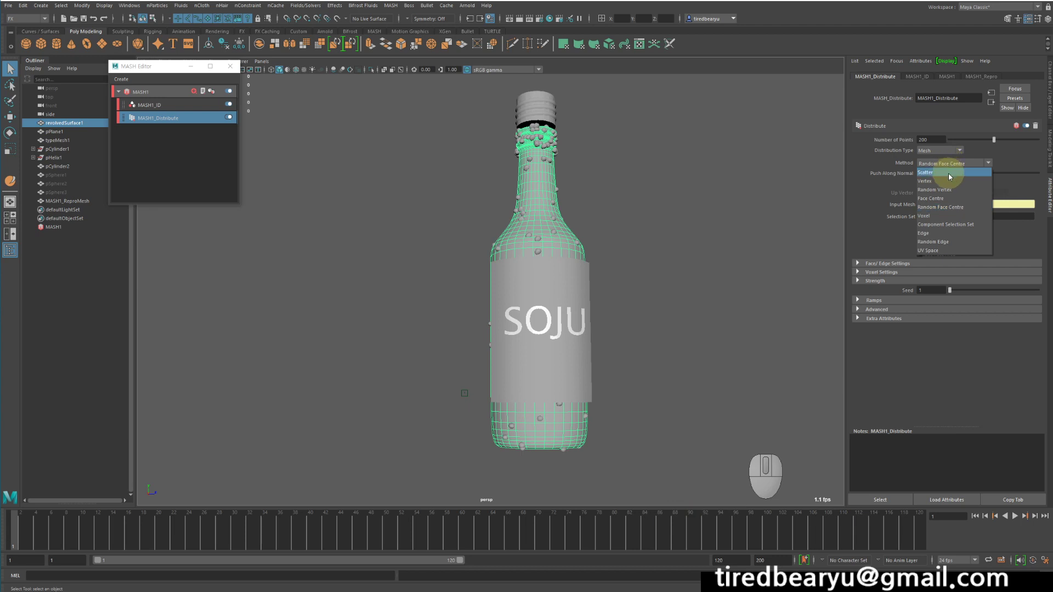
{"action": "left_click", "coordinate": [949, 173]}
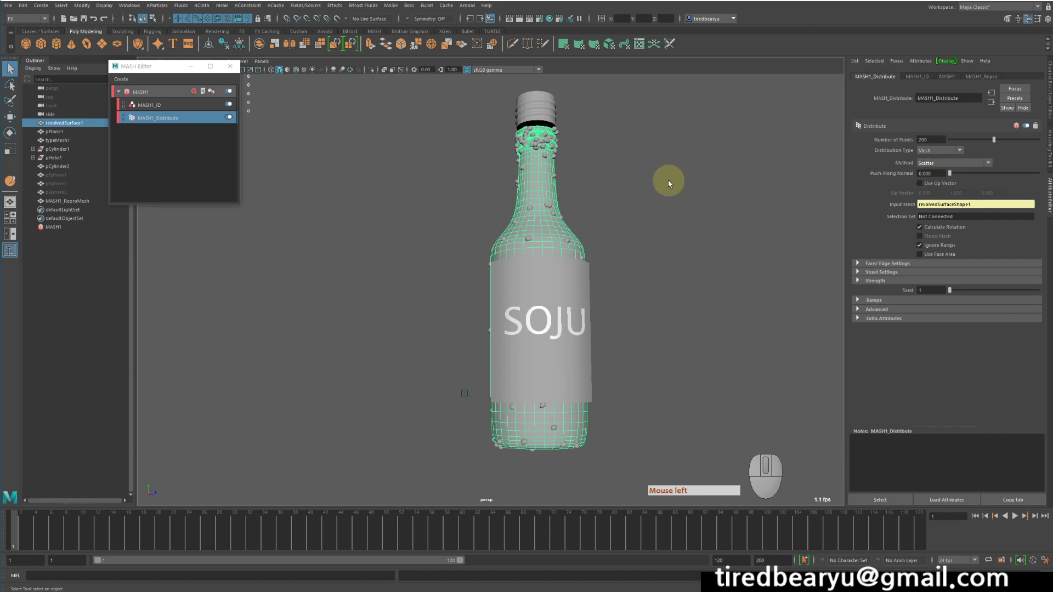
{"action": "mouse_move", "coordinate": [669, 179]}
{"action": "middle_mouse_down", "text": "alt"}
{"action": "mouse_move", "coordinate": [685, 171]}
{"action": "mouse_move", "coordinate": [687, 182]}
{"action": "middle_mouse_up", "text": "alt"}
{"action": "left_click_drag", "start_coordinate": [688, 181], "coordinate": [688, 188], "text": "alt"}
{"action": "right_click_drag", "start_coordinate": [689, 188], "coordinate": [642, 174], "text": "alt"}
{"action": "middle_click_drag", "start_coordinate": [642, 174], "coordinate": [647, 186], "text": "alt"}
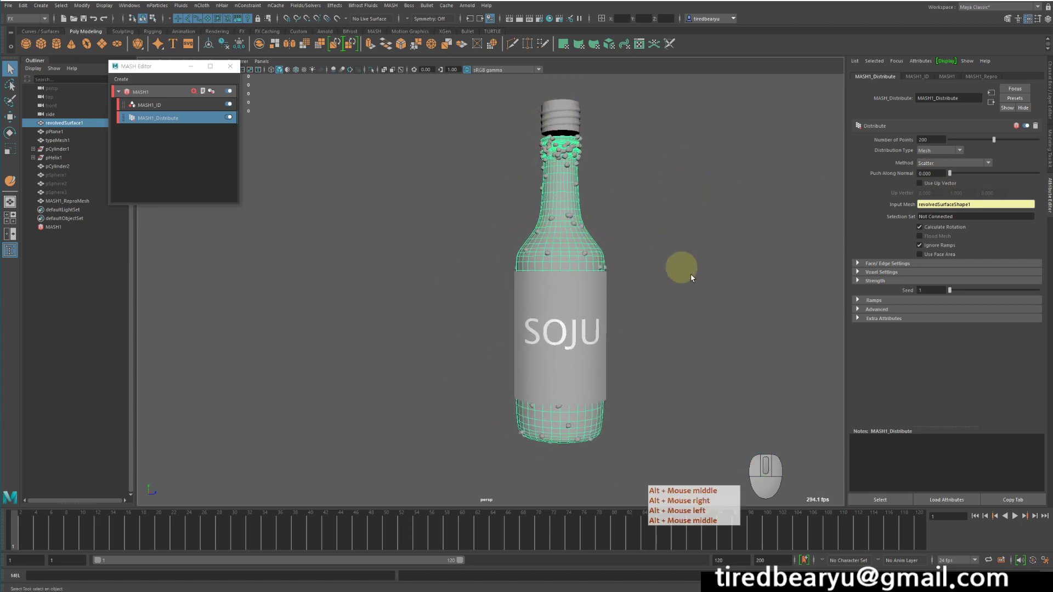
- Compare Face Centre once more and set the Distribute node's Method to Random Face Centre
{"action": "left_click", "coordinate": [949, 163]}
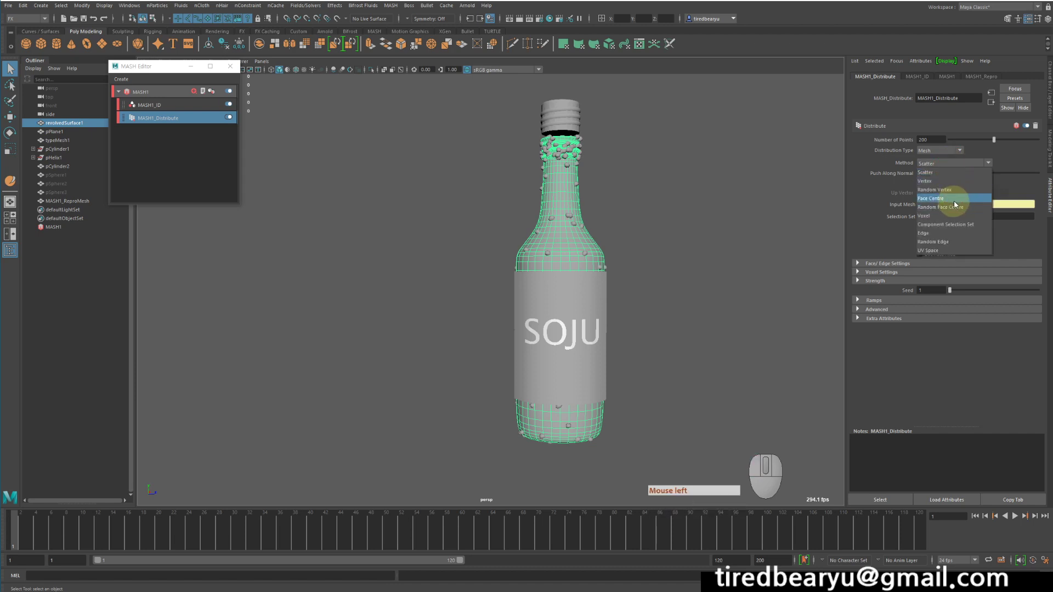
{"action": "left_click", "coordinate": [956, 201]}
{"action": "left_click", "coordinate": [962, 163]}
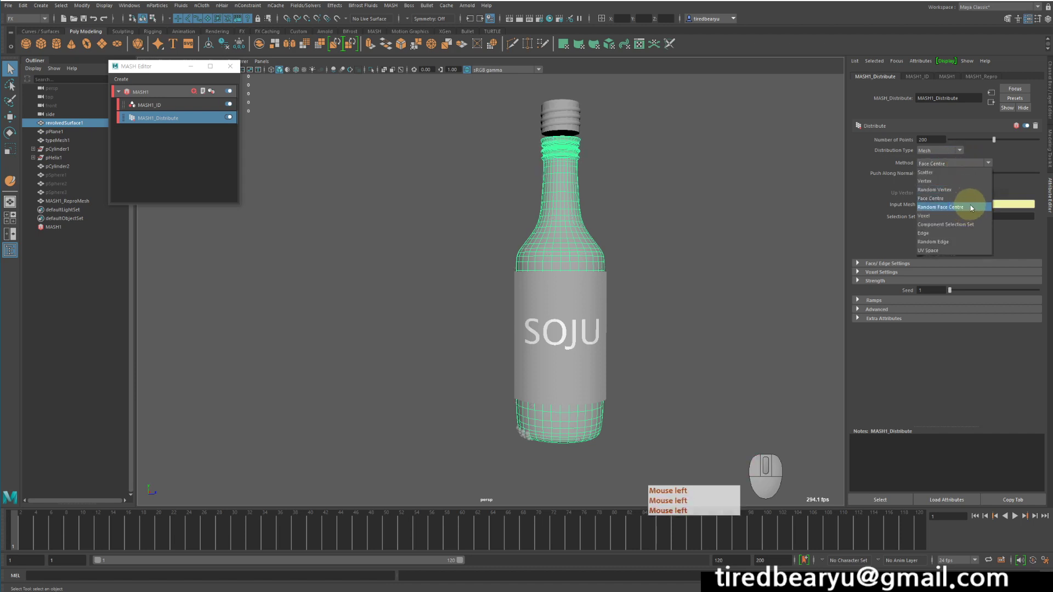
{"action": "left_click", "coordinate": [971, 208]}
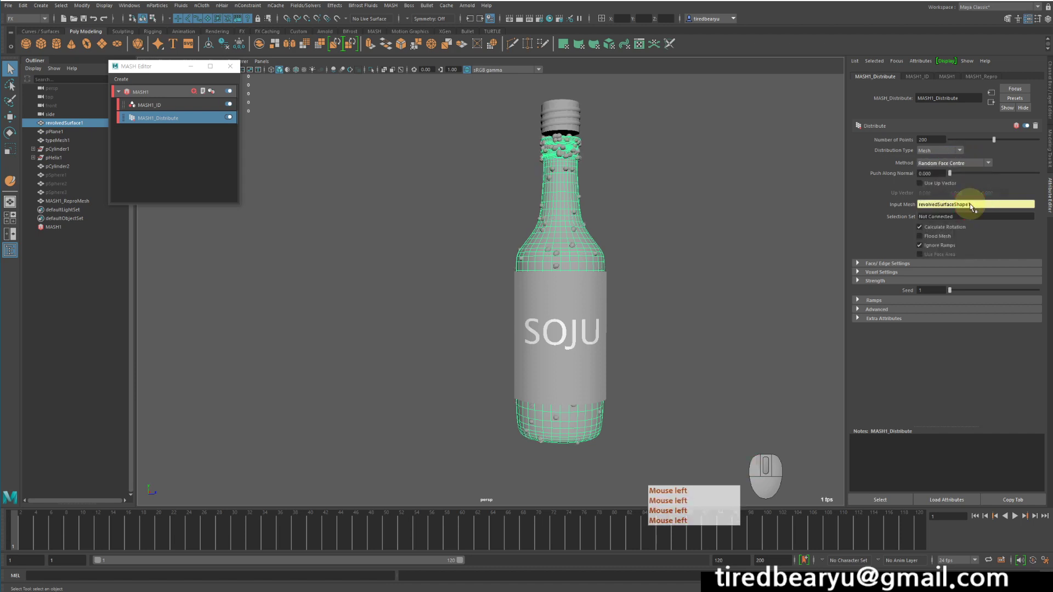
{"action": "left_click", "coordinate": [984, 165]}
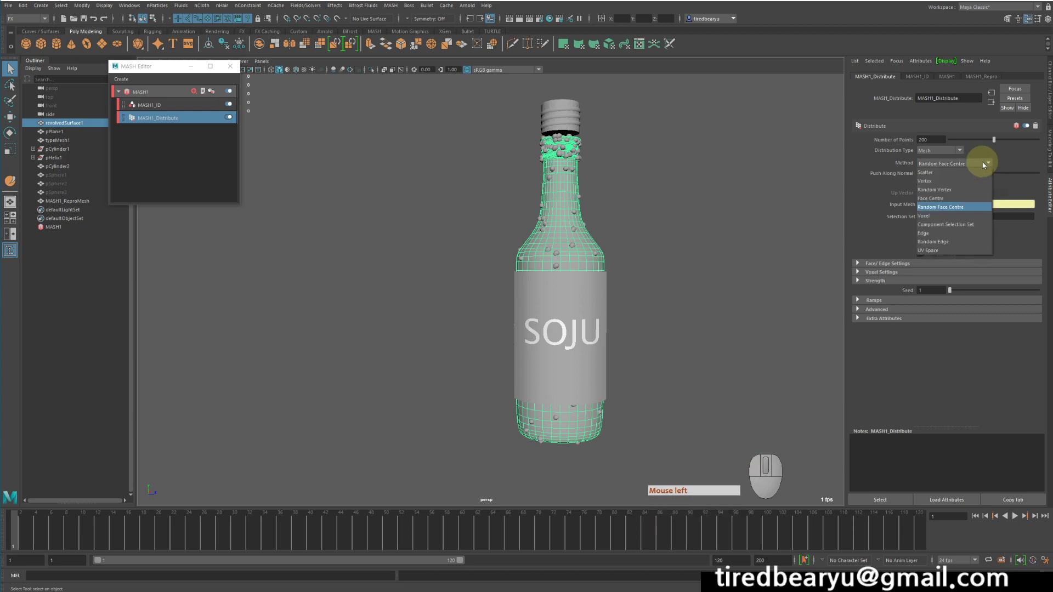
{"action": "left_click", "coordinate": [983, 164]}
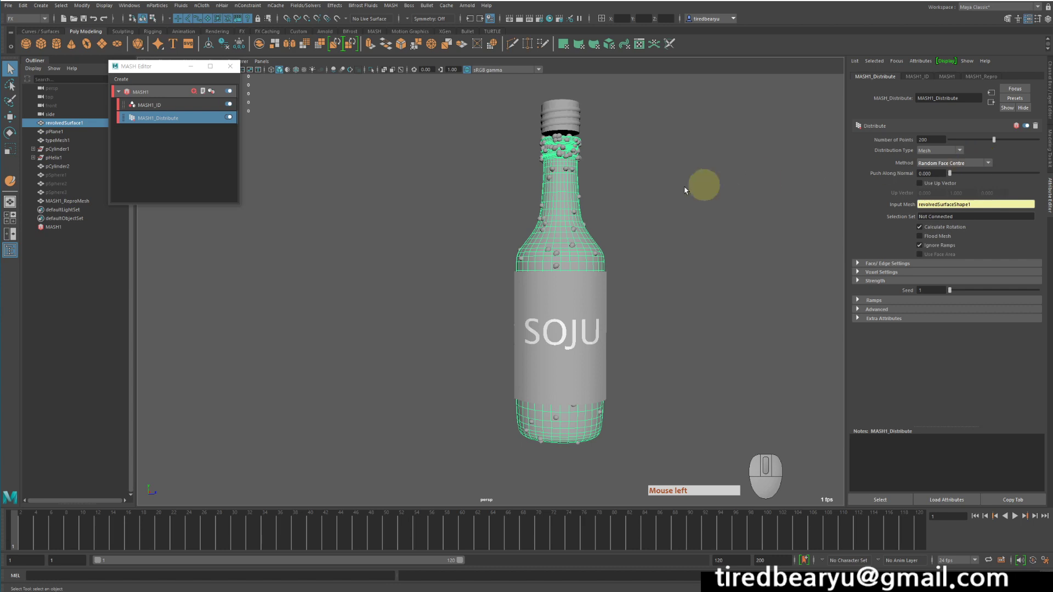
- Add a Random node to the MASH1 network
{"action": "middle_click_drag", "start_coordinate": [703, 183], "coordinate": [662, 198], "text": "alt"}
{"action": "left_click_drag", "start_coordinate": [662, 199], "coordinate": [662, 202], "text": "alt"}
{"action": "middle_click_drag", "start_coordinate": [663, 203], "coordinate": [670, 218], "text": "alt"}
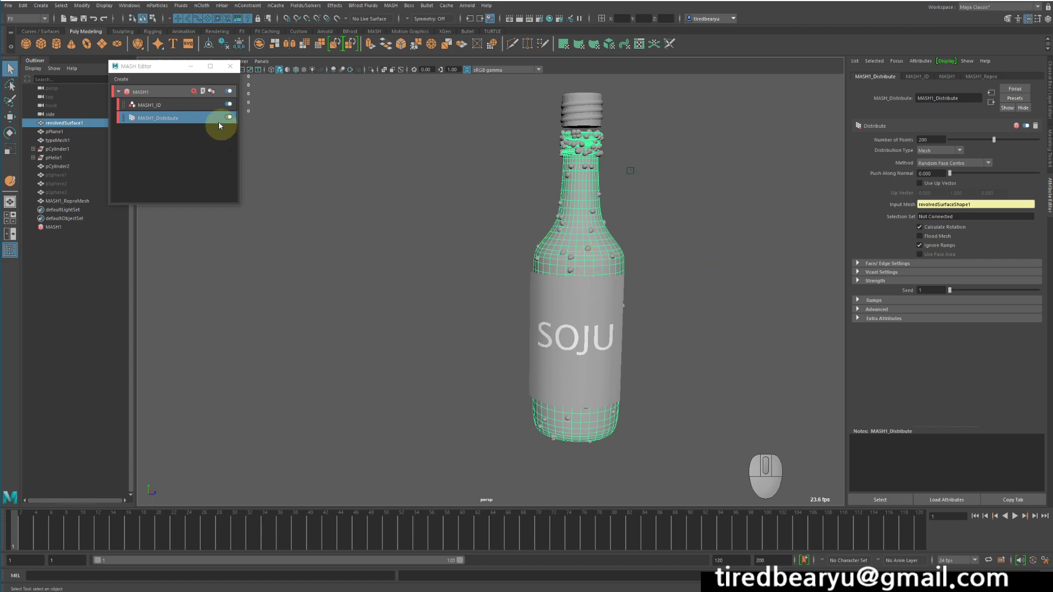
{"action": "left_click", "coordinate": [139, 95]}
{"action": "middle_click_drag", "start_coordinate": [630, 268], "coordinate": [588, 219], "text": "alt"}
{"action": "left_click_drag", "start_coordinate": [588, 219], "coordinate": [588, 214], "text": "alt"}
{"action": "right_click_drag", "start_coordinate": [587, 214], "coordinate": [635, 216], "text": "alt"}
{"action": "middle_click_drag", "start_coordinate": [635, 218], "coordinate": [635, 263], "text": "alt"}
{"action": "right_click_drag", "start_coordinate": [635, 264], "coordinate": [733, 275], "text": "alt"}
{"action": "middle_click_drag", "start_coordinate": [733, 275], "coordinate": [727, 276], "text": "alt"}
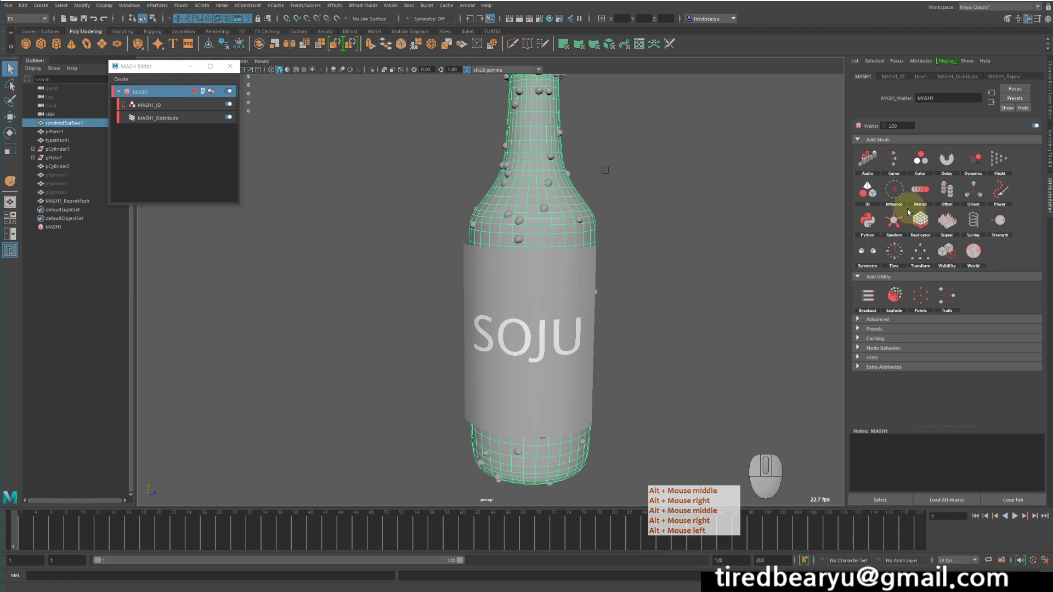
{"action": "left_click", "coordinate": [893, 221]}
{"action": "left_click", "coordinate": [696, 218]}
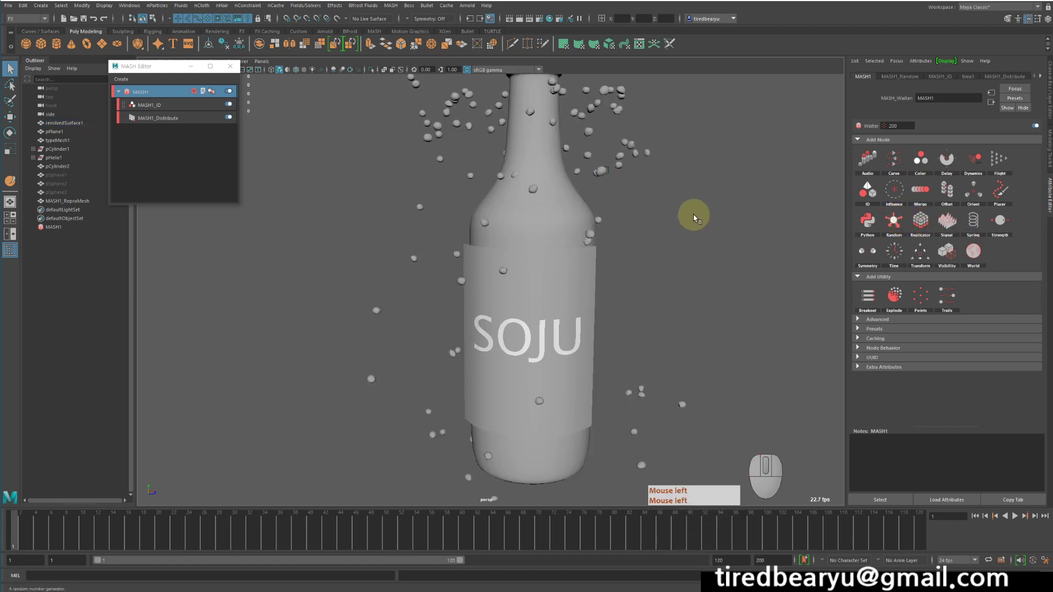
- Try random position offsets of 2.1 in X, 2.4 in Y and 2.2 in Z on the Random node
{"action": "right_click_drag", "start_coordinate": [593, 186], "coordinate": [593, 185], "text": "alt"}
{"action": "left_click_drag", "start_coordinate": [664, 190], "coordinate": [675, 190], "text": "alt"}
{"action": "middle_click_drag", "start_coordinate": [675, 191], "coordinate": [761, 163], "text": "alt"}
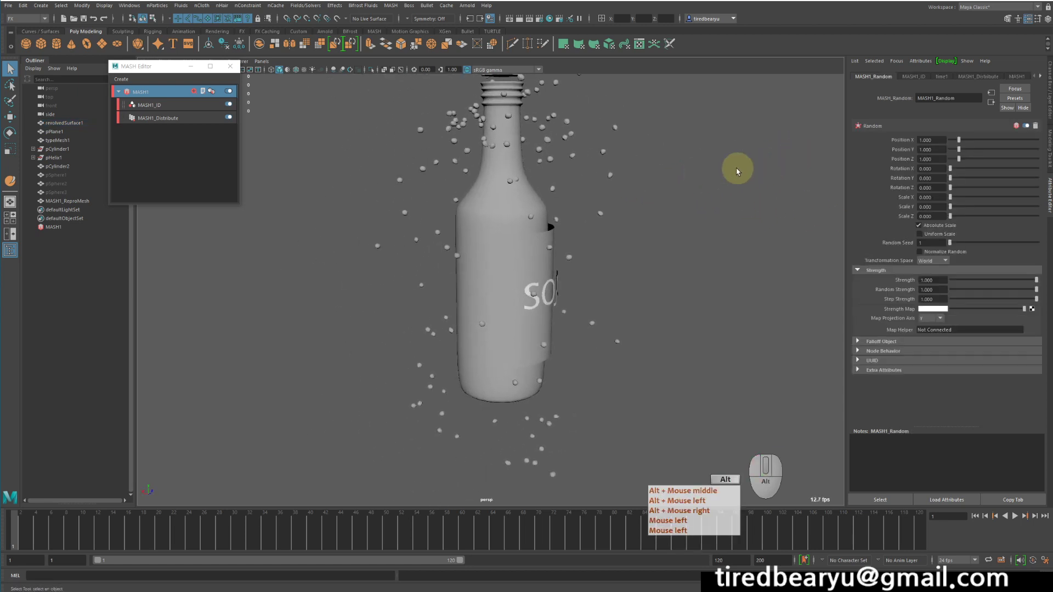
{"action": "left_click_drag", "start_coordinate": [736, 169], "coordinate": [661, 159], "text": "alt"}
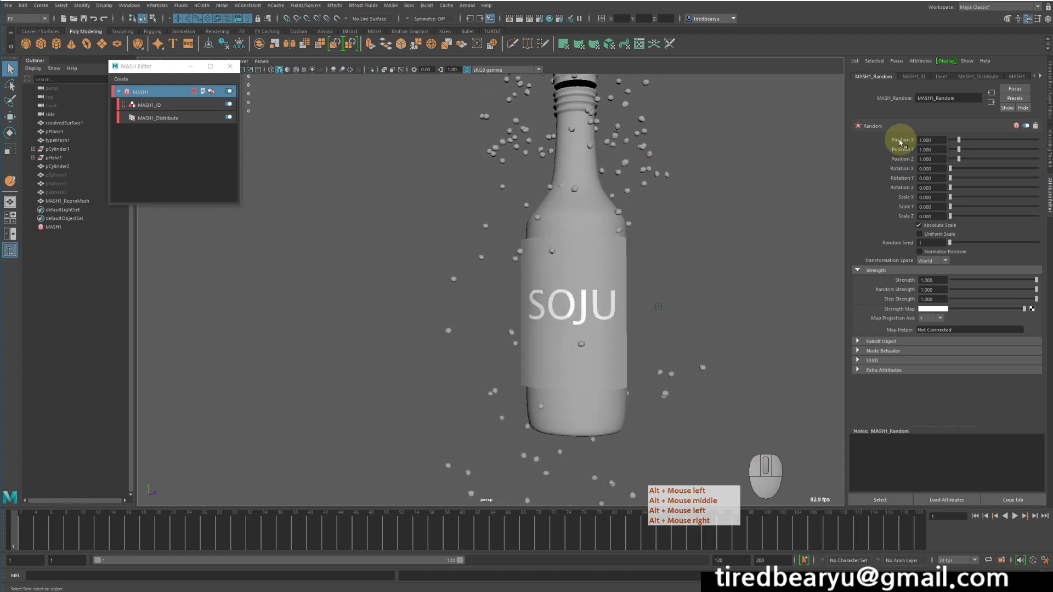
{"action": "right_click_drag", "start_coordinate": [712, 170], "coordinate": [692, 169], "text": "alt"}
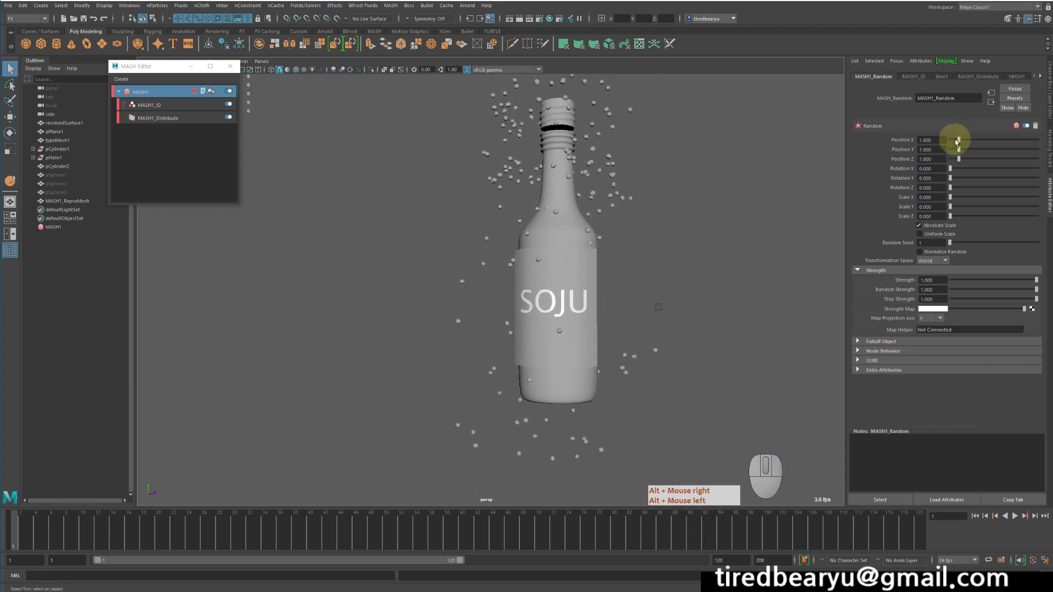
{"action": "left_click_drag", "start_coordinate": [956, 140], "coordinate": [966, 160]}
{"action": "left_click_drag", "start_coordinate": [778, 166], "coordinate": [749, 176], "text": "alt"}
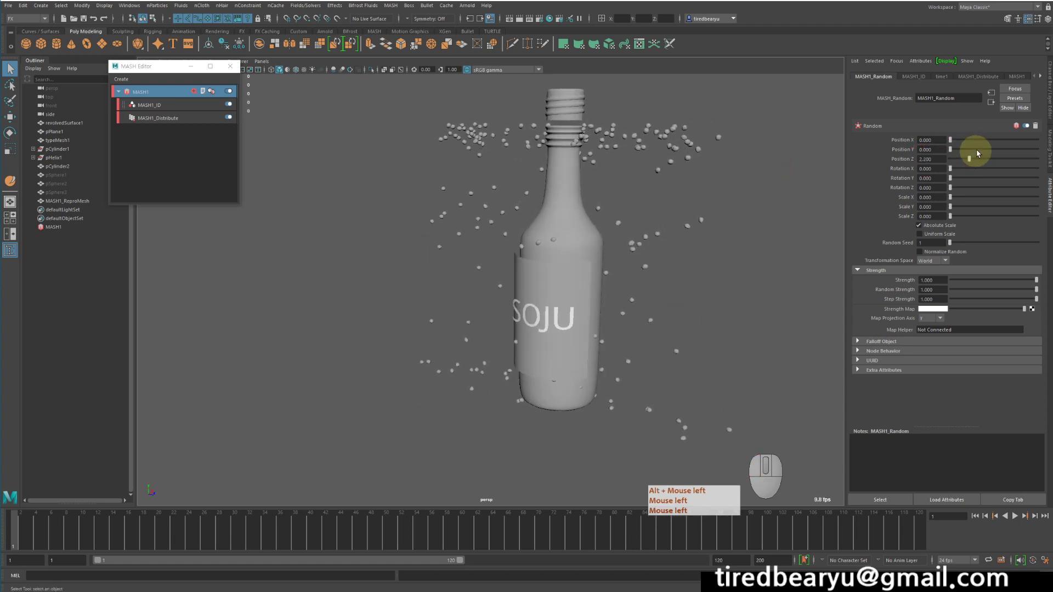
{"action": "left_click_drag", "start_coordinate": [976, 149], "coordinate": [968, 140]}
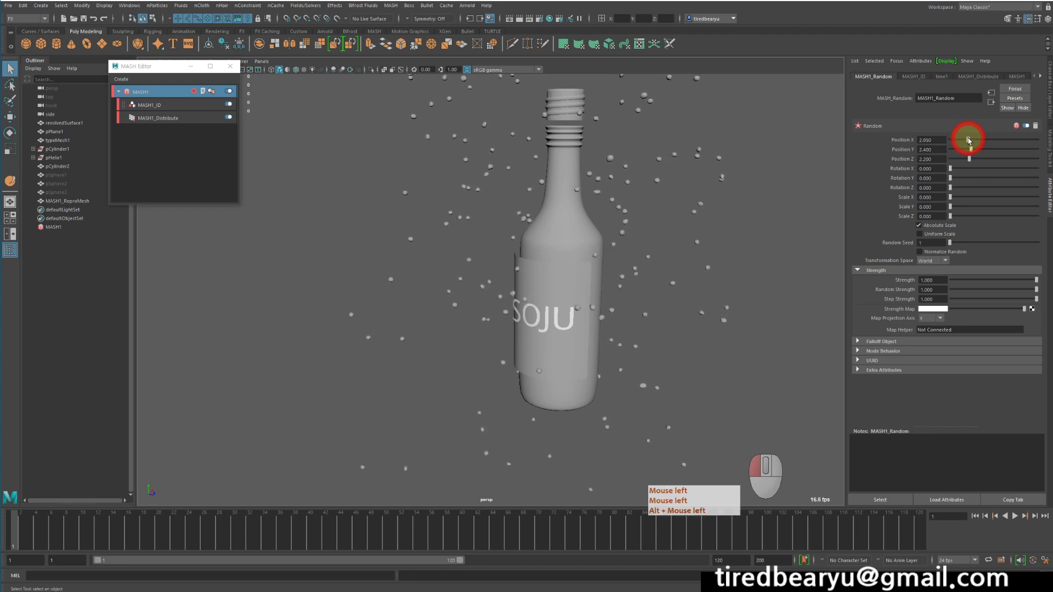
{"action": "left_click_drag", "start_coordinate": [764, 173], "coordinate": [665, 170], "text": "alt"}
{"action": "right_click_drag", "start_coordinate": [665, 169], "coordinate": [595, 148], "text": "alt"}
{"action": "left_click_drag", "start_coordinate": [594, 148], "coordinate": [837, 134], "text": "alt"}
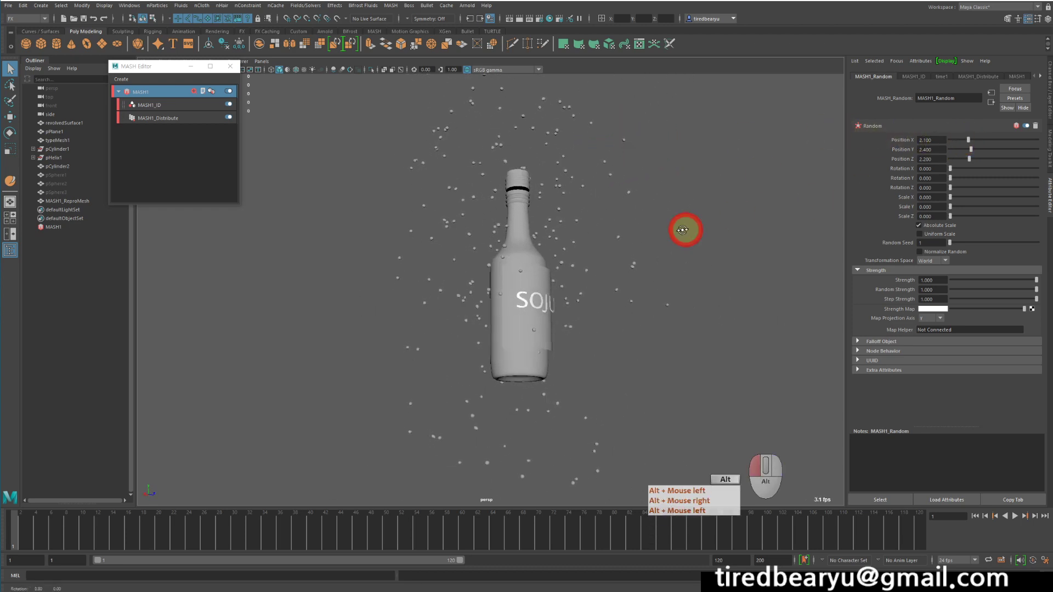
{"action": "left_click_drag", "start_coordinate": [686, 228], "coordinate": [683, 262], "text": "alt"}
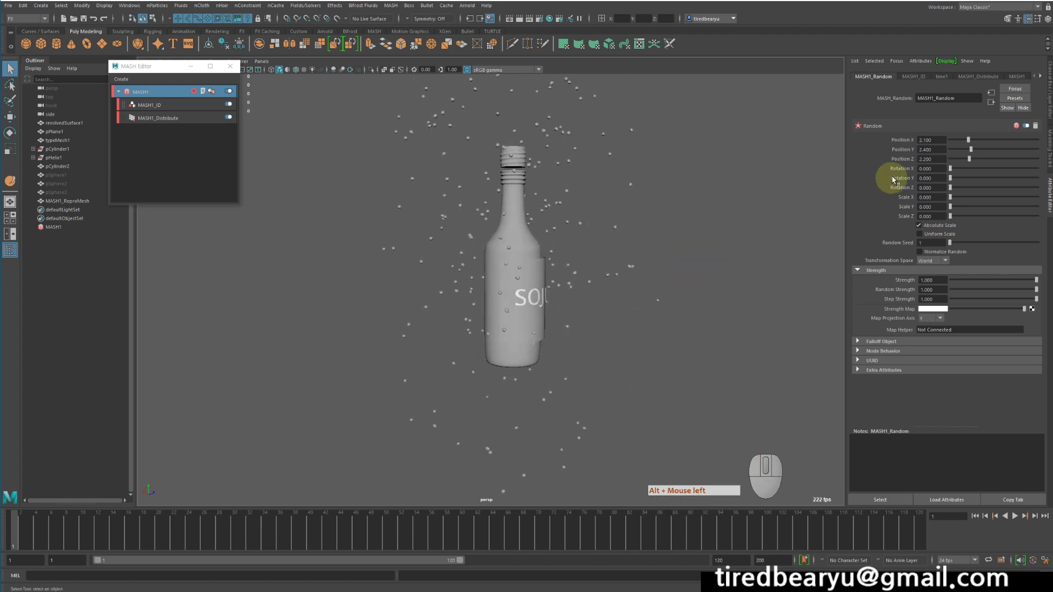
- Set the Random node's Position X, Y and Z to 0.5
{"action": "double_click", "coordinate": [938, 140]}
{"action": "type", "text": "0"}
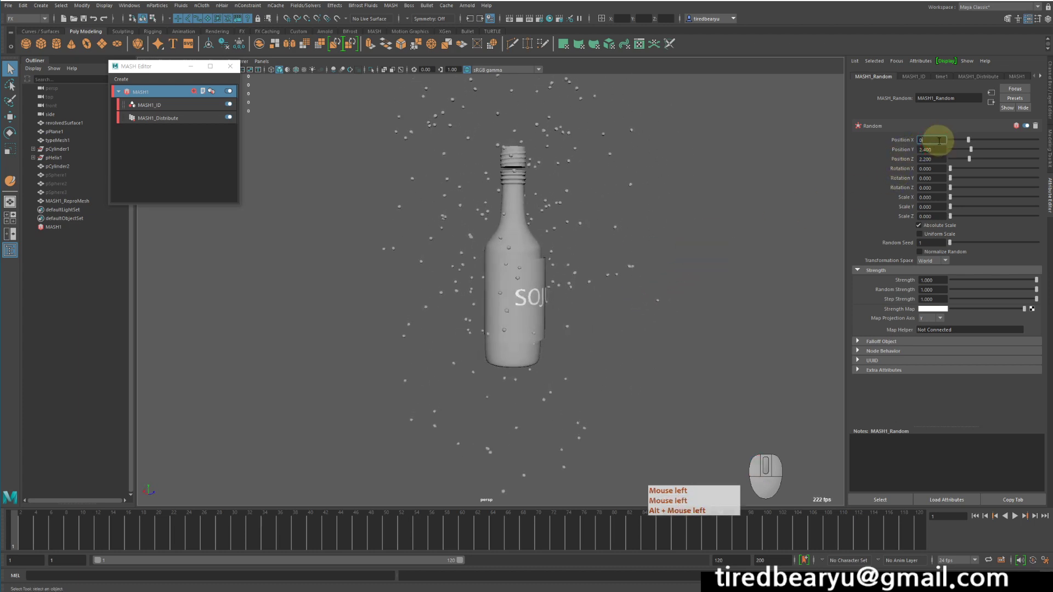
{"action": "type", "text": ".5"}
{"action": "key", "text": "Tab"}
{"action": "type", "text": "0.5"}
{"action": "key", "text": "Tab"}
{"action": "key", "text": "Return"}
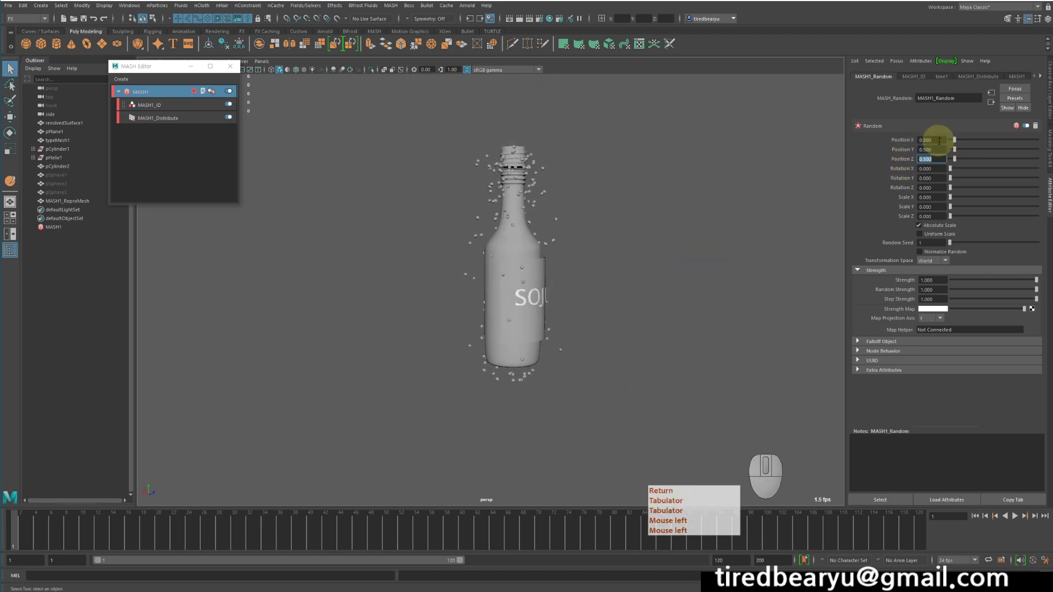
- Examine how the droplets spread around the bottle's neck, label and base
{"action": "left_click_drag", "start_coordinate": [520, 205], "coordinate": [493, 206], "text": "alt"}
{"action": "right_click_drag", "start_coordinate": [493, 206], "coordinate": [698, 253], "text": "alt"}
{"action": "mouse_move", "coordinate": [698, 253]}
{"action": "left_mouse_down", "text": "alt"}
{"action": "mouse_move", "coordinate": [639, 231]}
{"action": "mouse_move", "coordinate": [698, 247]}
{"action": "mouse_move", "coordinate": [685, 244]}
{"action": "left_mouse_up", "text": "alt"}
{"action": "right_click_drag", "start_coordinate": [685, 244], "coordinate": [660, 235], "text": "alt"}
{"action": "left_click_drag", "start_coordinate": [661, 236], "coordinate": [641, 233], "text": "alt"}
{"action": "right_click_drag", "start_coordinate": [707, 209], "coordinate": [668, 207], "text": "alt"}
{"action": "middle_click_drag", "start_coordinate": [667, 208], "coordinate": [649, 264], "text": "alt"}
{"action": "left_click_drag", "start_coordinate": [642, 262], "coordinate": [669, 260], "text": "alt"}
{"action": "right_click_drag", "start_coordinate": [566, 212], "coordinate": [757, 272], "text": "alt"}
{"action": "middle_click_drag", "start_coordinate": [757, 273], "coordinate": [692, 303], "text": "alt"}
{"action": "right_click_drag", "start_coordinate": [735, 247], "coordinate": [645, 217], "text": "alt"}
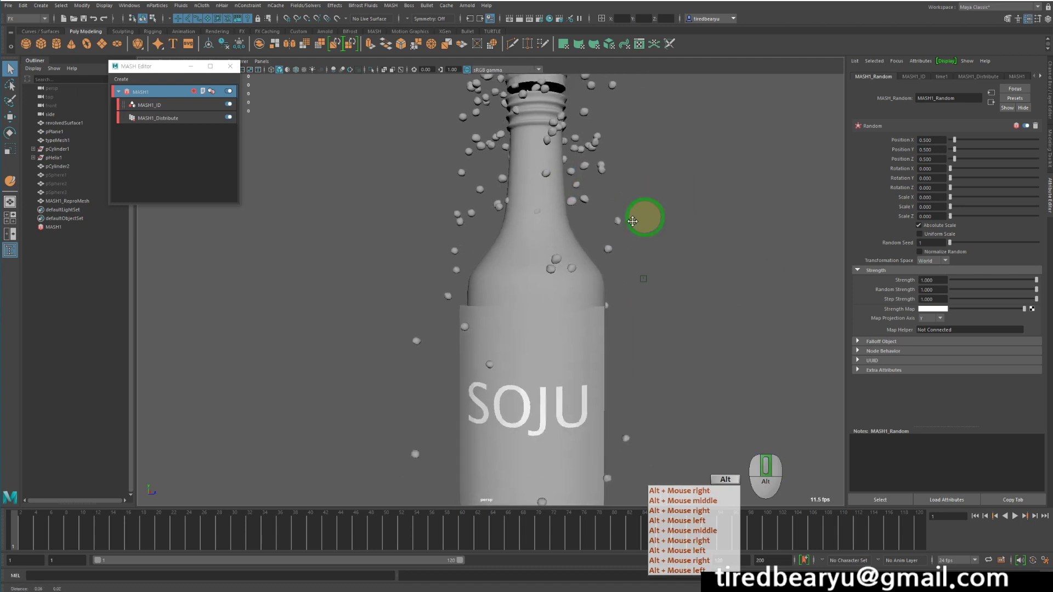
{"action": "middle_click_drag", "start_coordinate": [644, 217], "coordinate": [617, 230], "text": "alt"}
{"action": "right_click_drag", "start_coordinate": [618, 229], "coordinate": [543, 200], "text": "alt"}
{"action": "middle_click_drag", "start_coordinate": [673, 234], "coordinate": [681, 226], "text": "alt"}
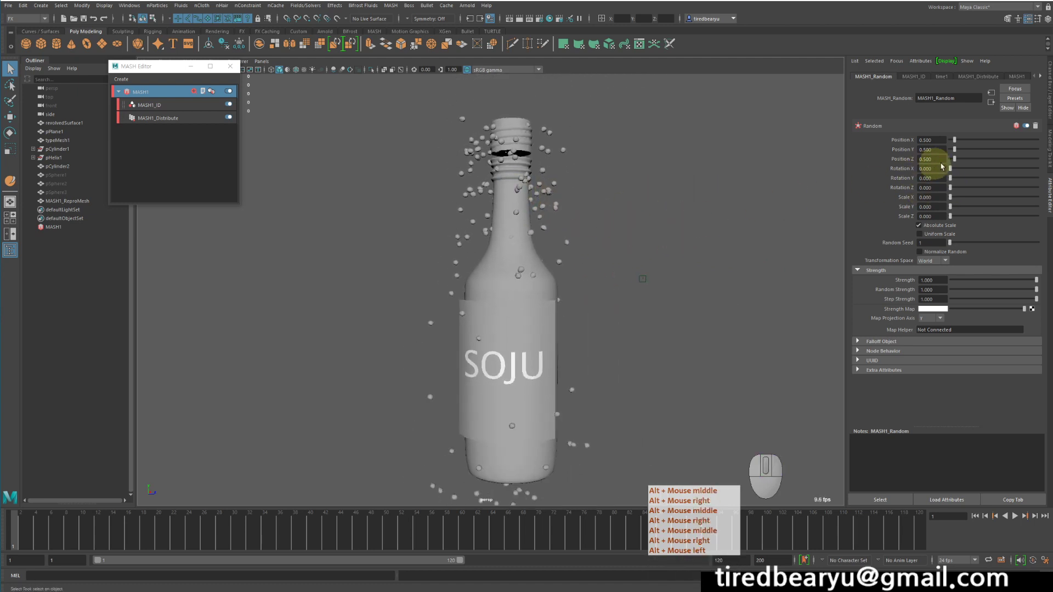
- Set the Random node's Rotation X to about 156 and Rotation Y and Z to 180
{"action": "left_click", "coordinate": [1023, 169]}
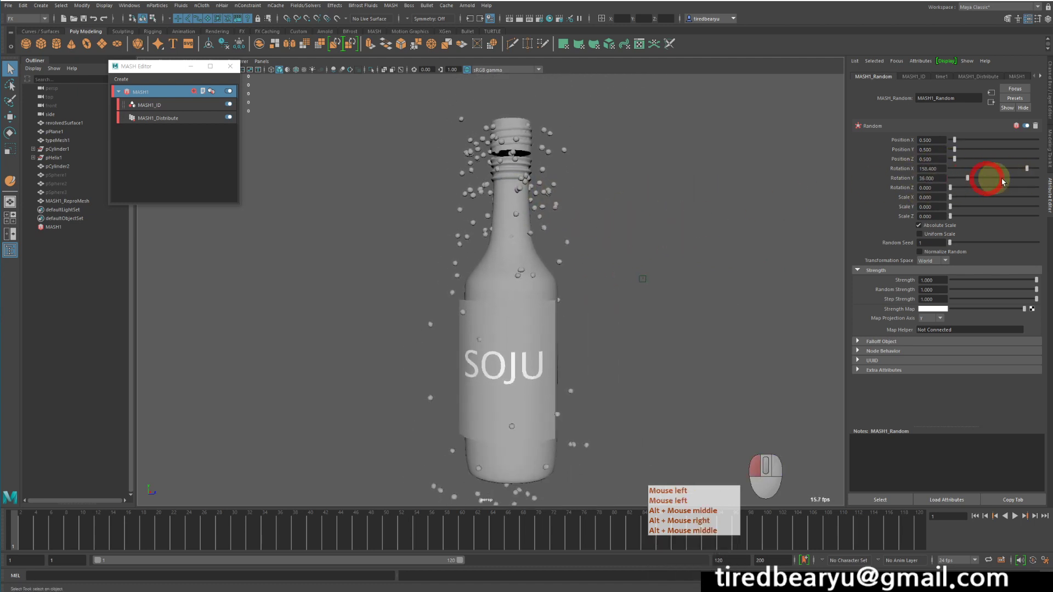
{"action": "left_click_drag", "start_coordinate": [986, 178], "coordinate": [1039, 188]}
{"action": "left_click_drag", "start_coordinate": [587, 226], "coordinate": [605, 228], "text": "alt"}
{"action": "right_click_drag", "start_coordinate": [604, 228], "coordinate": [890, 256], "text": "alt"}
{"action": "middle_click_drag", "start_coordinate": [728, 224], "coordinate": [696, 314], "text": "alt"}
{"action": "left_click_drag", "start_coordinate": [981, 188], "coordinate": [1039, 187]}
{"action": "right_click_drag", "start_coordinate": [674, 214], "coordinate": [566, 157], "text": "alt"}
{"action": "middle_click_drag", "start_coordinate": [566, 157], "coordinate": [612, 126], "text": "alt"}
{"action": "right_click_drag", "start_coordinate": [612, 127], "coordinate": [583, 164], "text": "alt"}
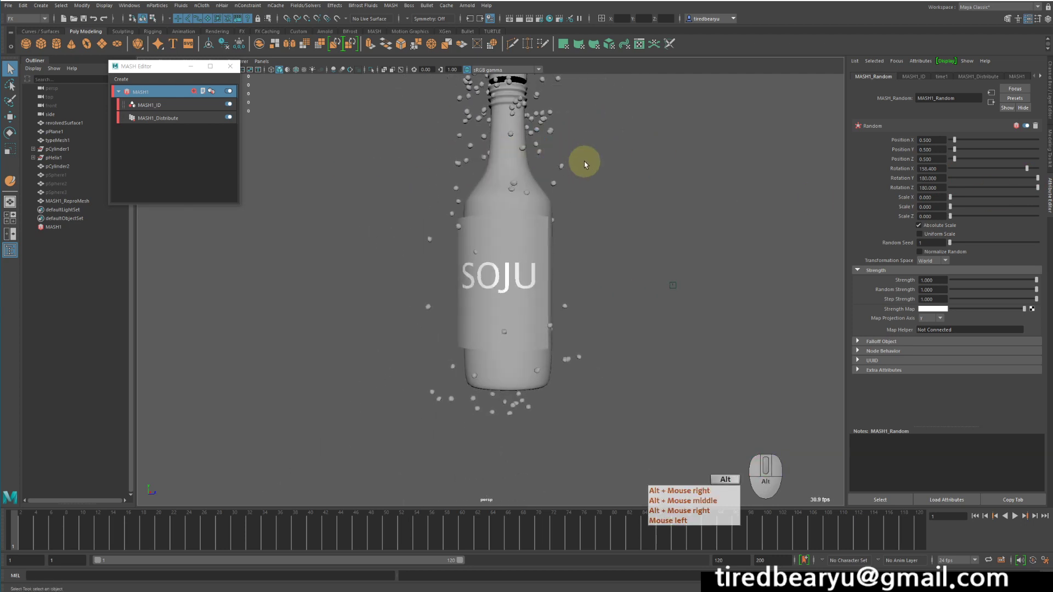
{"action": "middle_click_drag", "start_coordinate": [585, 165], "coordinate": [603, 165], "text": "alt"}
{"action": "left_click_drag", "start_coordinate": [602, 165], "coordinate": [618, 148], "text": "alt"}
{"action": "right_click_drag", "start_coordinate": [618, 147], "coordinate": [689, 171], "text": "alt"}
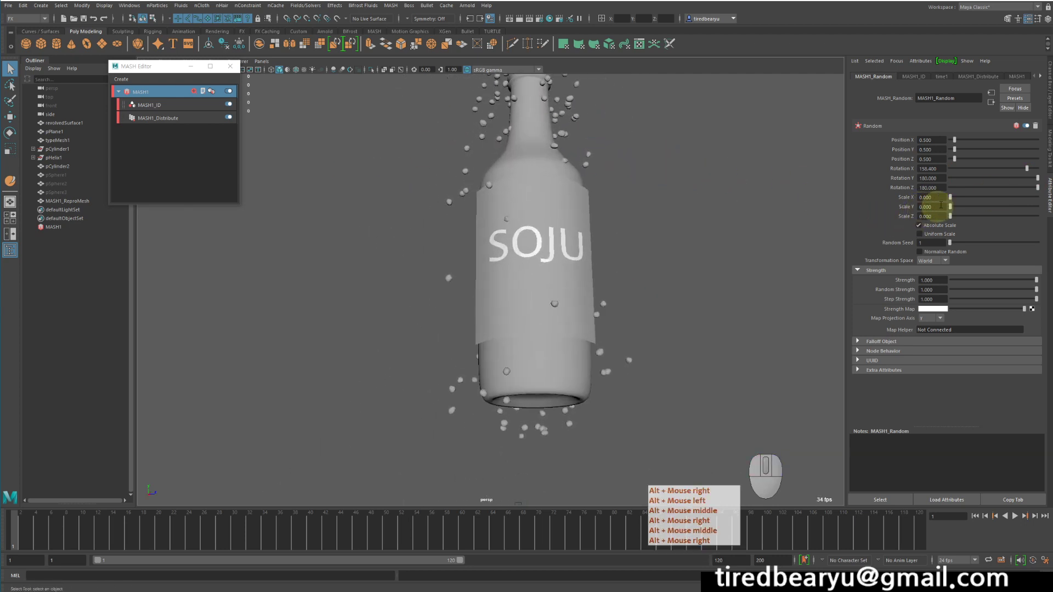
- Enable Uniform Scale on the Random node and raise Scale X to about 5.4
{"action": "mouse_move", "coordinate": [960, 198]}
{"action": "left_mouse_down"}
{"action": "mouse_move", "coordinate": [935, 200]}
{"action": "mouse_move", "coordinate": [971, 201]}
{"action": "left_mouse_up"}
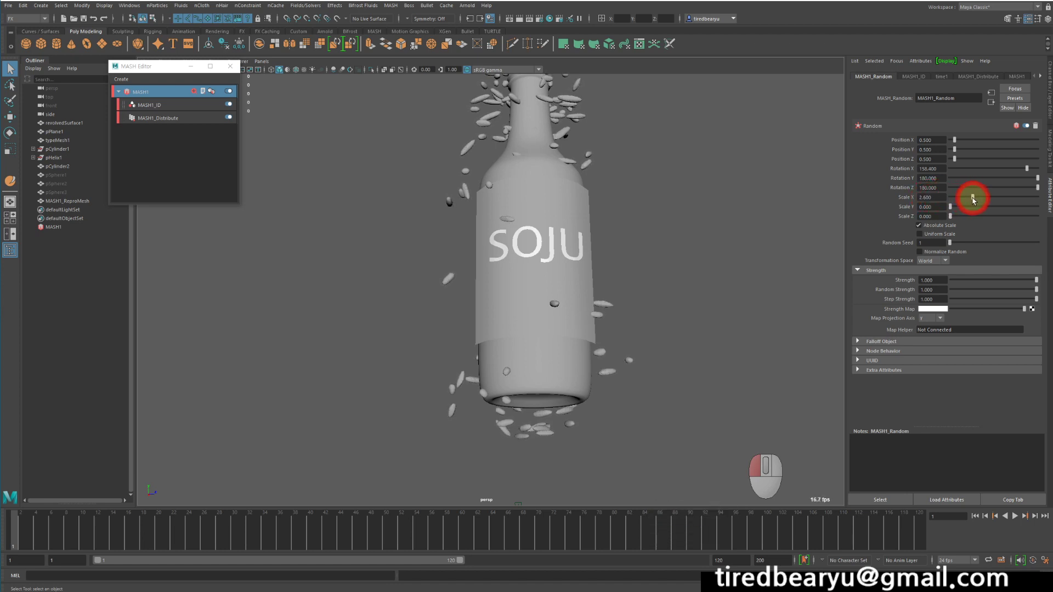
{"action": "left_click_drag", "start_coordinate": [783, 235], "coordinate": [965, 273], "text": "alt"}
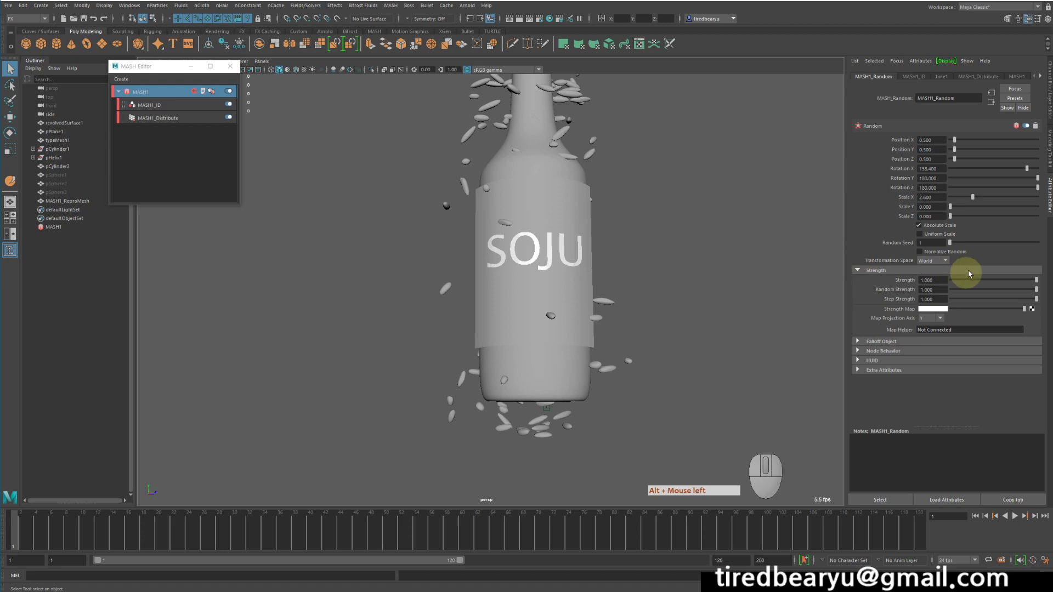
{"action": "left_click", "coordinate": [944, 236]}
{"action": "middle_click_drag", "start_coordinate": [742, 200], "coordinate": [707, 237], "text": "alt"}
{"action": "left_click_drag", "start_coordinate": [707, 237], "coordinate": [641, 254], "text": "alt"}
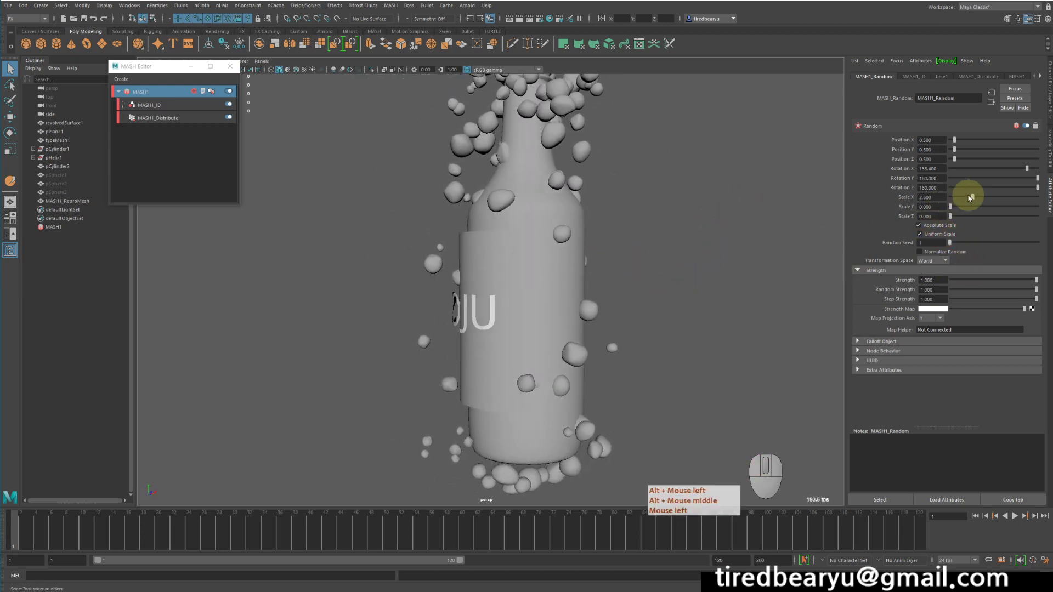
{"action": "left_click_drag", "start_coordinate": [970, 198], "coordinate": [996, 201]}
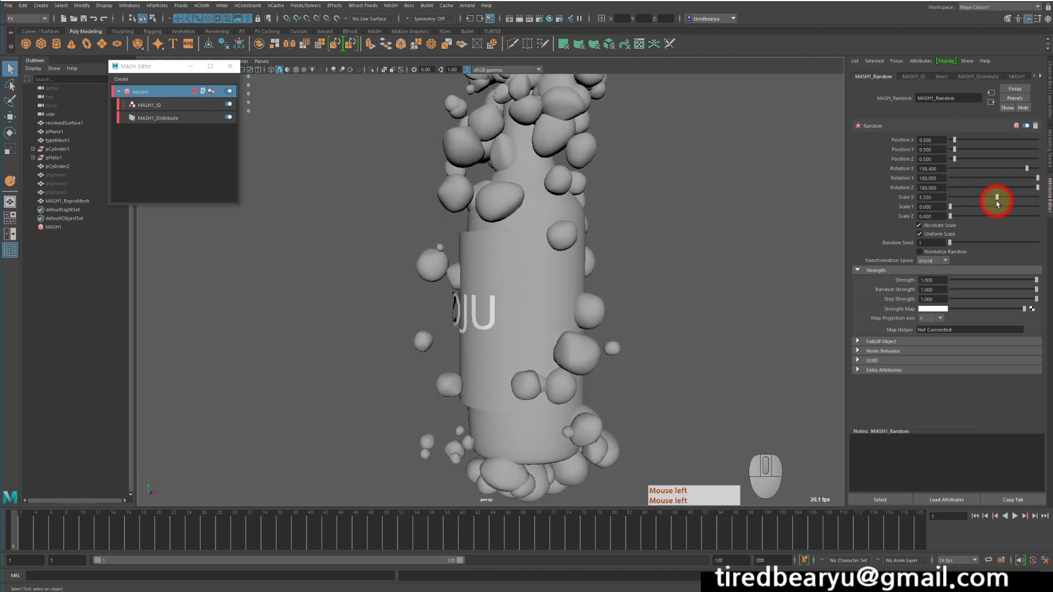
- Scale down the three source droplets pSphere1, pSphere2 and pSphere3 together and inspect the scattered droplets
{"action": "left_click", "coordinate": [10, 148]}
{"action": "left_click_drag", "start_coordinate": [58, 174], "coordinate": [61, 192]}
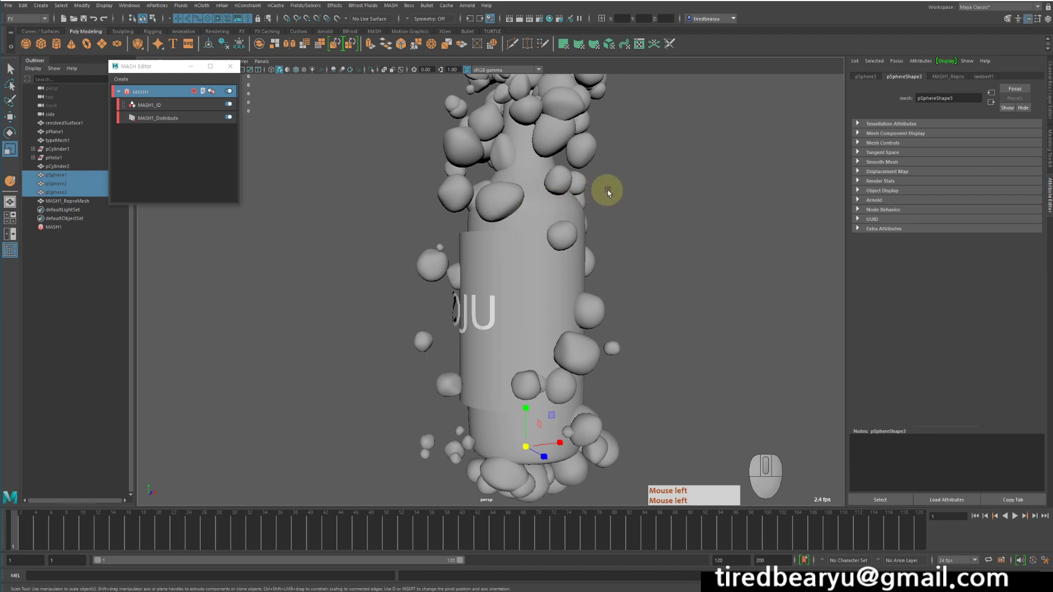
{"action": "middle_click_drag", "start_coordinate": [607, 190], "coordinate": [586, 196]}
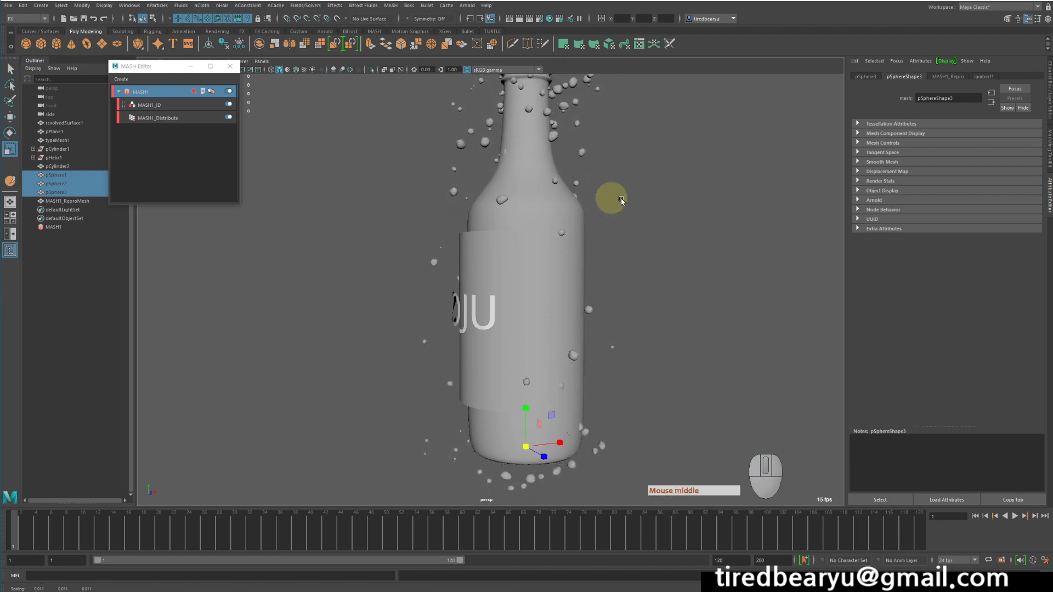
{"action": "left_click", "coordinate": [647, 217]}
{"action": "left_click_drag", "start_coordinate": [693, 235], "coordinate": [724, 228], "text": "alt"}
{"action": "right_click_drag", "start_coordinate": [724, 228], "coordinate": [609, 213], "text": "alt"}
{"action": "left_click_drag", "start_coordinate": [609, 213], "coordinate": [561, 204], "text": "alt"}
{"action": "left_click_drag", "start_coordinate": [562, 204], "coordinate": [625, 215], "text": "alt"}
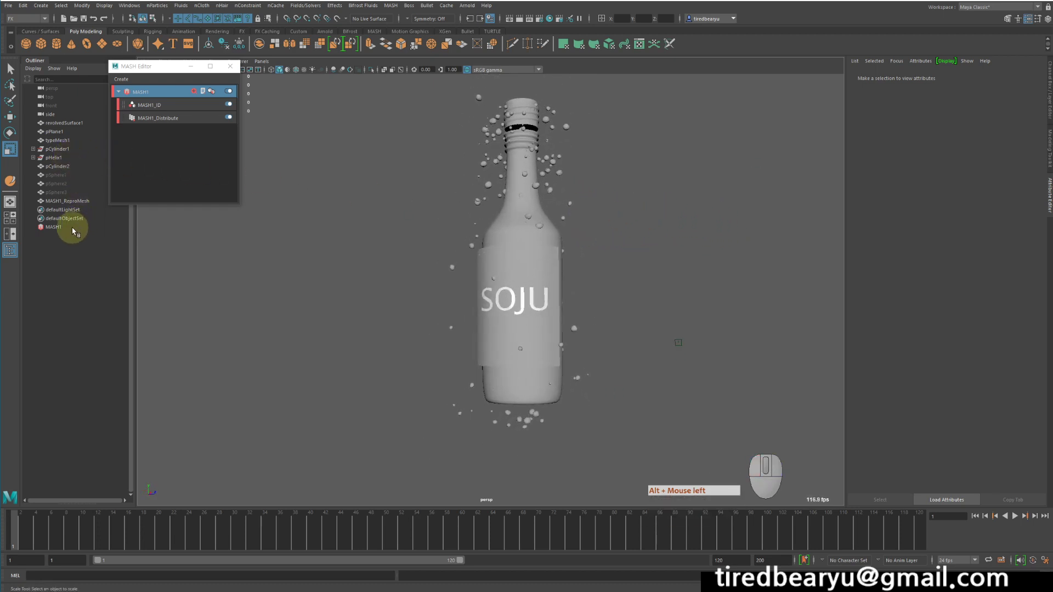
- Set the Number of Points on the MASH1 Distribute node to 500
{"action": "left_click", "coordinate": [159, 92]}
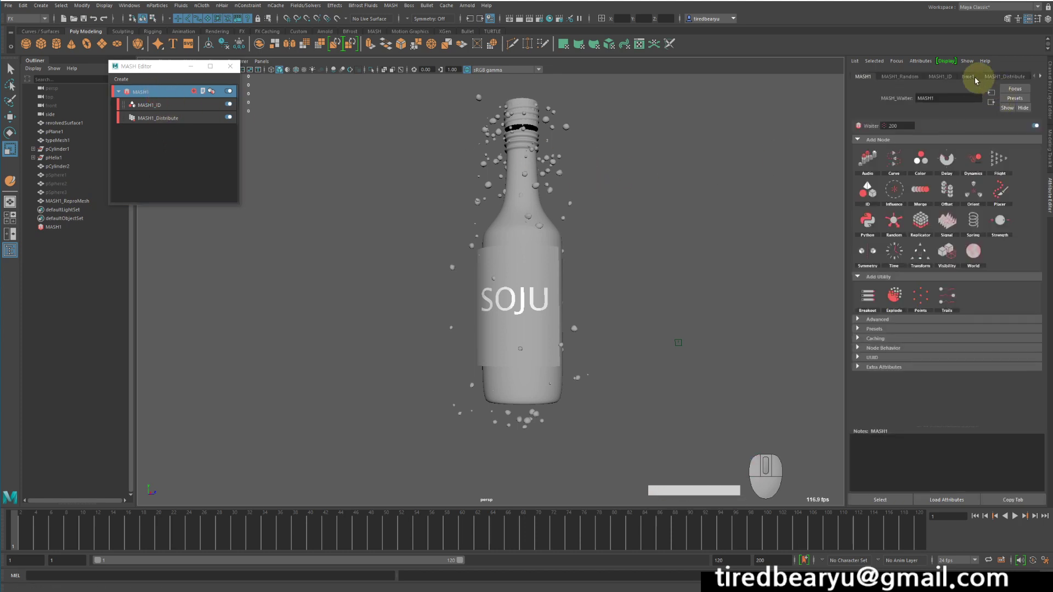
{"action": "left_click", "coordinate": [908, 77]}
{"action": "left_click", "coordinate": [1005, 77]}
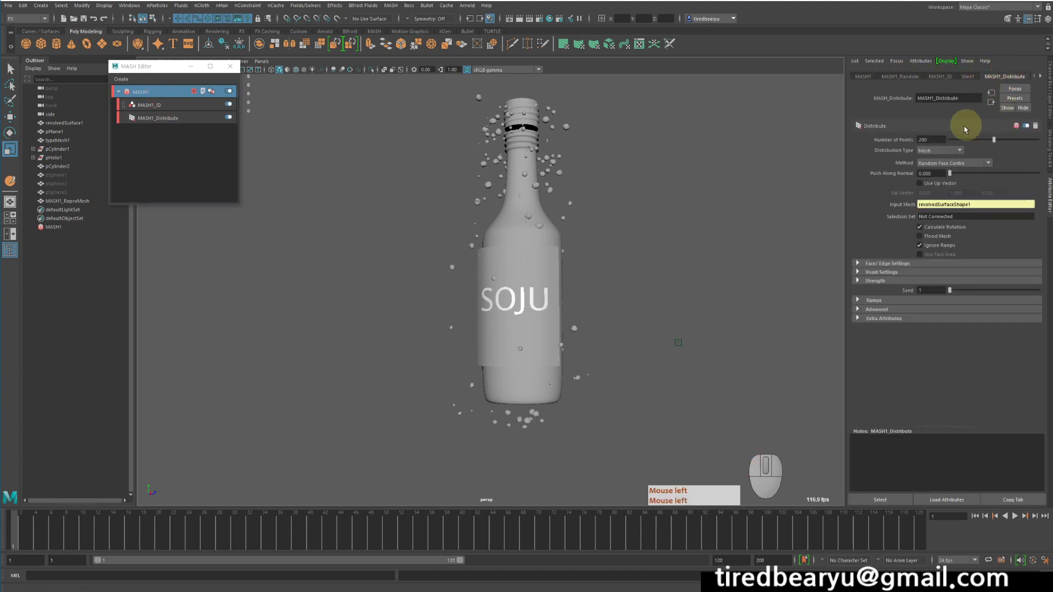
{"action": "left_click_drag", "start_coordinate": [902, 137], "coordinate": [893, 148]}
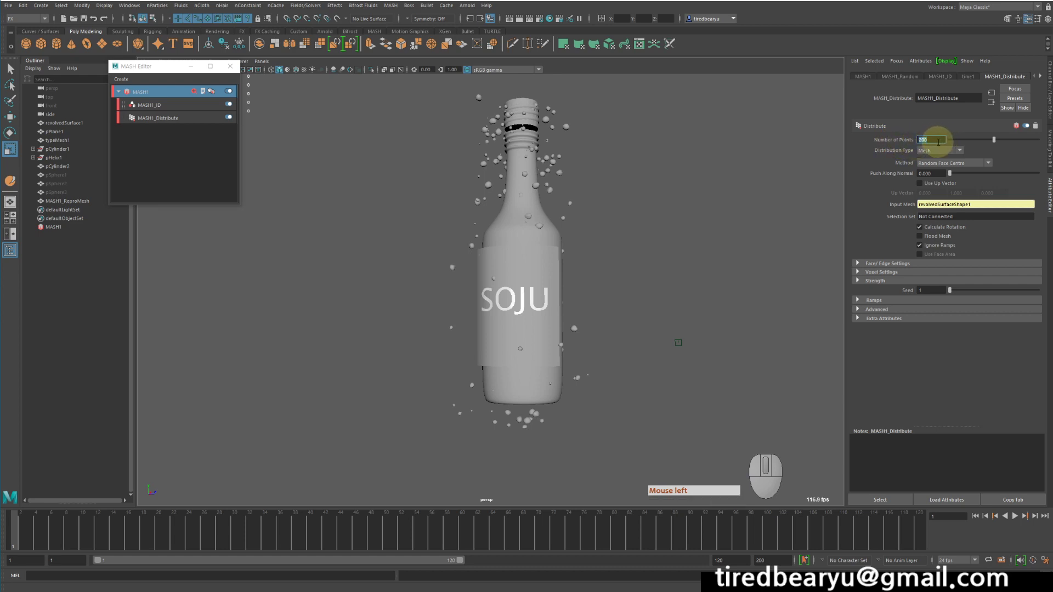
{"action": "left_click_drag", "start_coordinate": [938, 142], "coordinate": [899, 141]}
{"action": "type", "text": "5"}
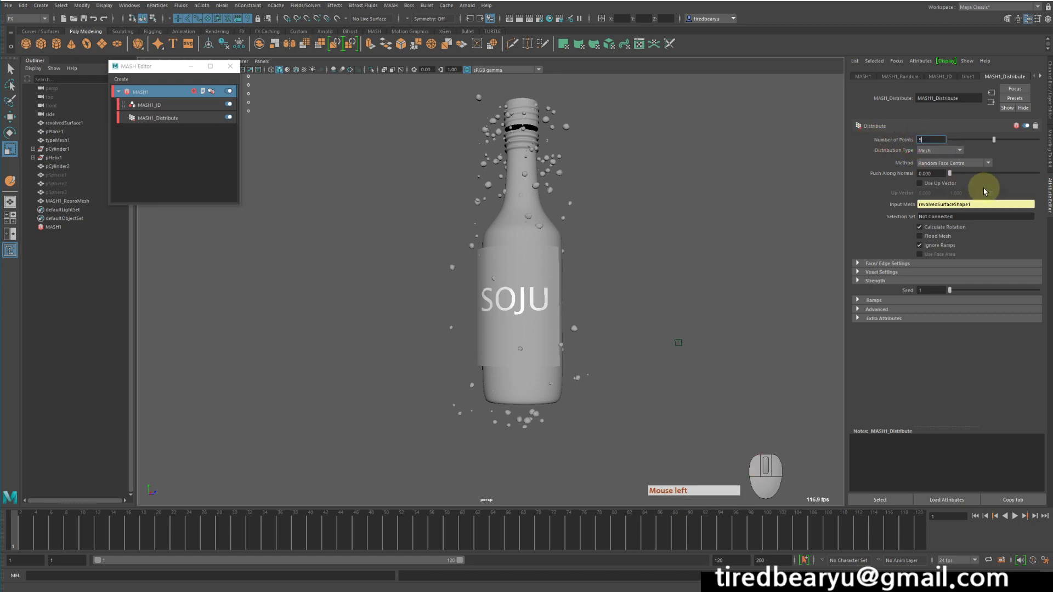
{"action": "type", "text": "00"}
{"action": "key", "text": "Return"}
- Check the droplet density around the bottle and raise the Number of Points to 1000
{"action": "left_click_drag", "start_coordinate": [657, 242], "coordinate": [674, 263], "text": "alt"}
{"action": "right_click_drag", "start_coordinate": [673, 263], "coordinate": [716, 252], "text": "alt"}
{"action": "left_click_drag", "start_coordinate": [716, 252], "coordinate": [718, 233], "text": "alt"}
{"action": "right_click_drag", "start_coordinate": [718, 232], "coordinate": [672, 217], "text": "alt"}
{"action": "middle_click_drag", "start_coordinate": [672, 217], "coordinate": [676, 232], "text": "alt"}
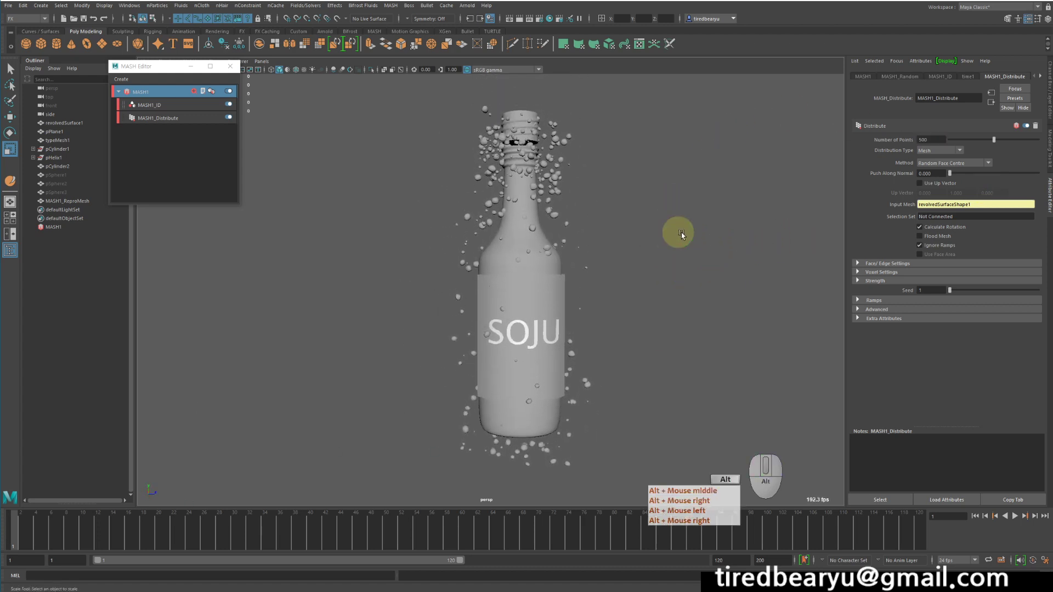
{"action": "left_click", "coordinate": [927, 140]}
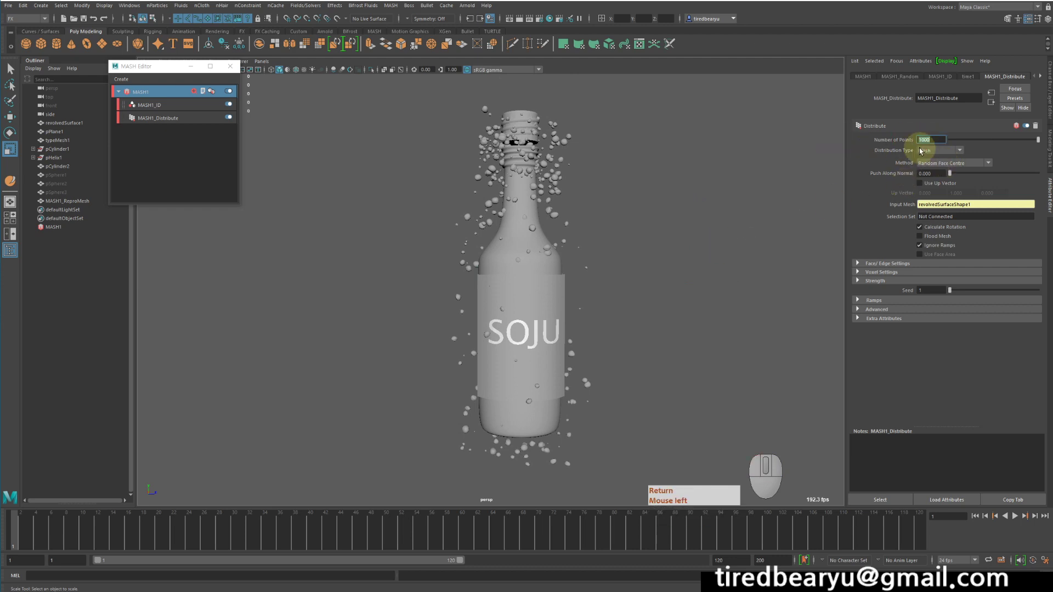
{"action": "mouse_move", "coordinate": [754, 205]}
{"action": "left_mouse_down", "text": "alt"}
{"action": "mouse_move", "coordinate": [834, 188]}
{"action": "mouse_move", "coordinate": [829, 200]}
{"action": "mouse_move", "coordinate": [689, 183]}
{"action": "mouse_move", "coordinate": [703, 195]}
{"action": "left_mouse_up", "text": "alt"}
- Switch to Paint 3D and examine the droplet spread around the bottle in the beer.jpg reference
{"action": "key", "text": "alt+Tab"}
{"action": "scroll", "coordinate": [765, 216], "scroll_direction": "down", "scroll_amount": 5}
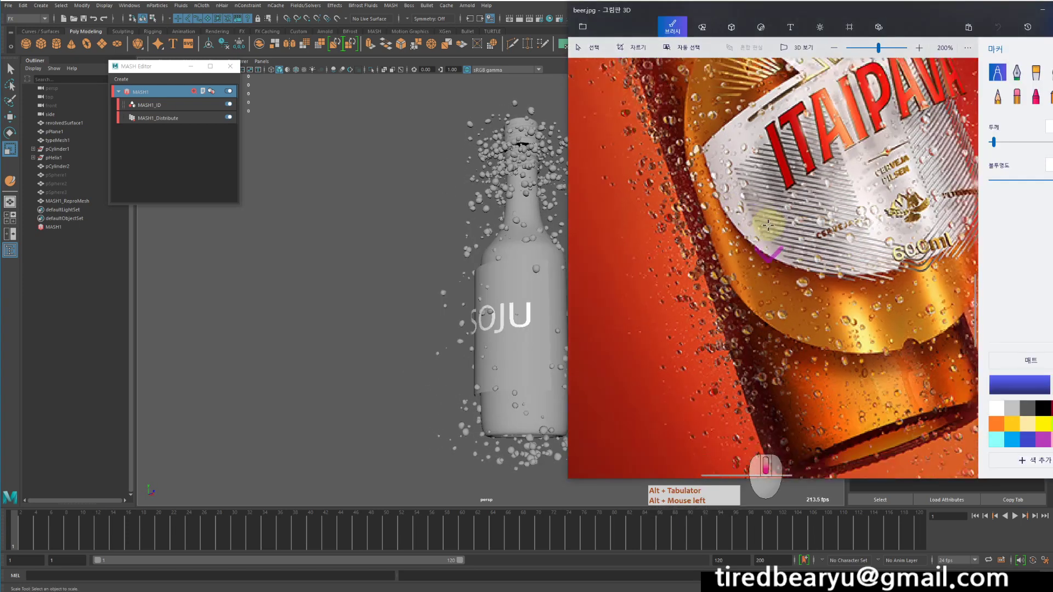
{"action": "left_click_drag", "start_coordinate": [817, 161], "coordinate": [809, 241]}
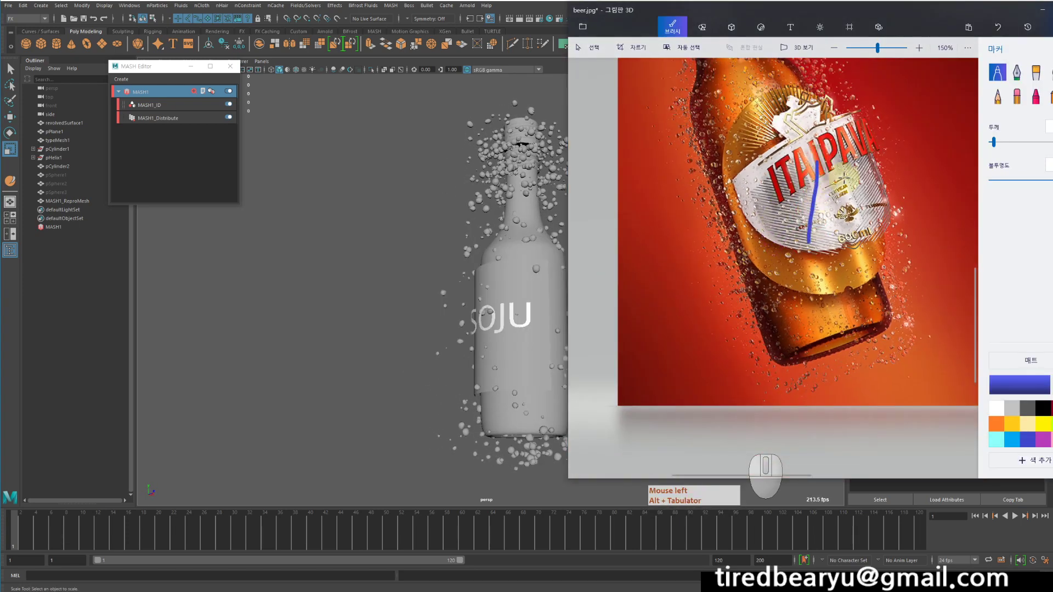
{"action": "scroll", "coordinate": [883, 164], "scroll_direction": "down", "scroll_amount": 3}
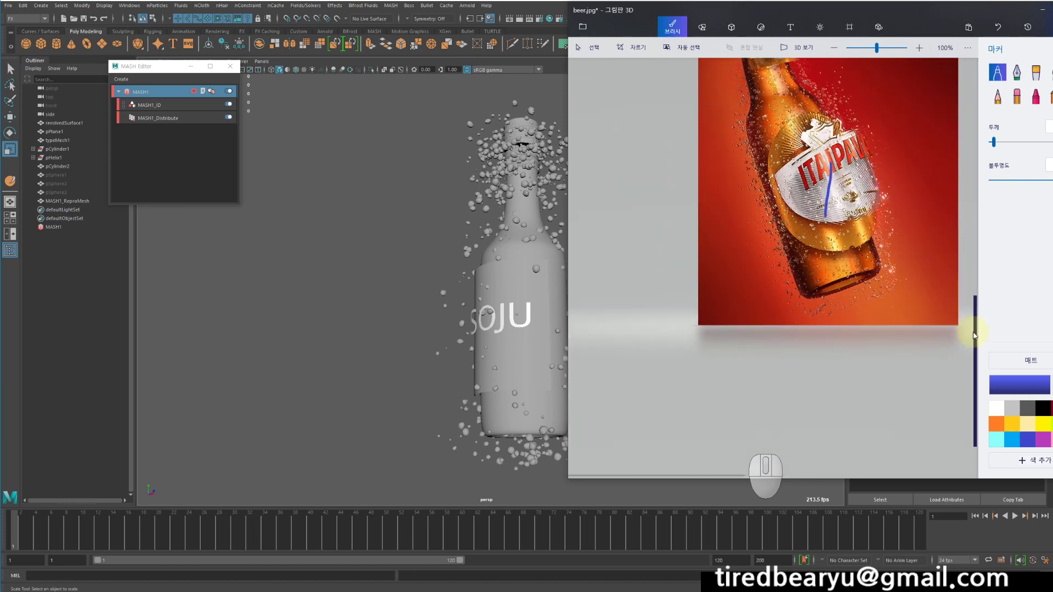
{"action": "left_click_drag", "start_coordinate": [974, 335], "coordinate": [963, 202]}
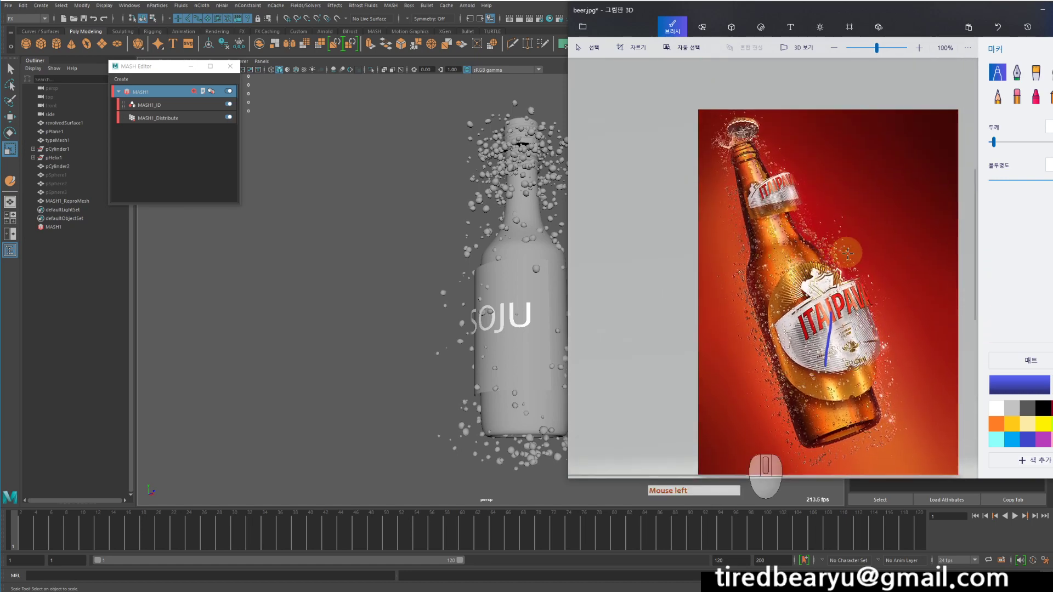
- Switch back to Maya and scale down the three source droplets pSphere1, pSphere2 and pSphere3 together once more
{"action": "key", "text": "alt+Tab"}
{"action": "left_click", "coordinate": [85, 192]}
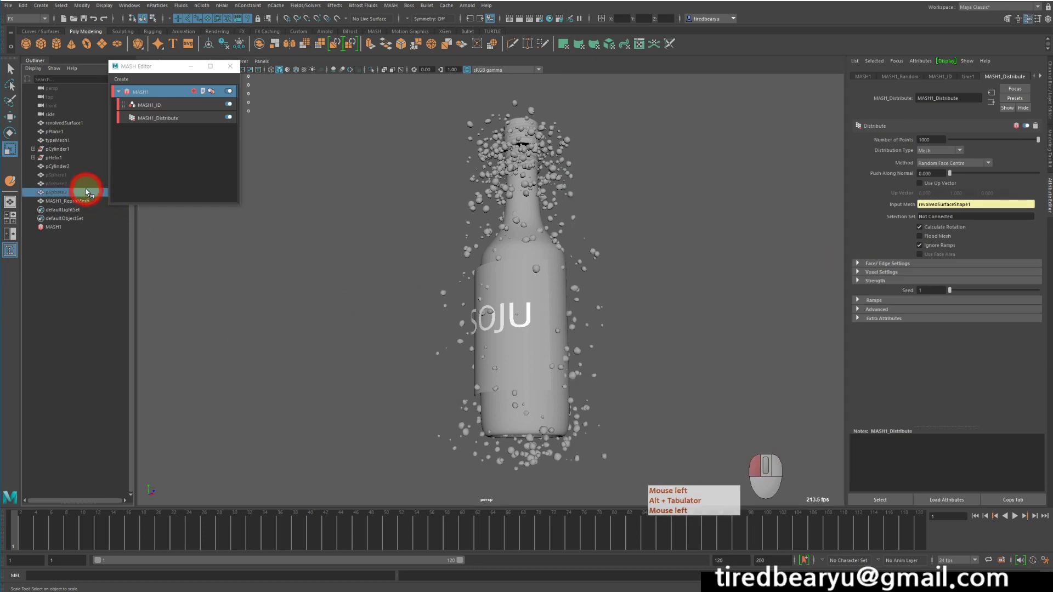
{"action": "middle_click_drag", "start_coordinate": [264, 266], "coordinate": [376, 250], "text": "alt"}
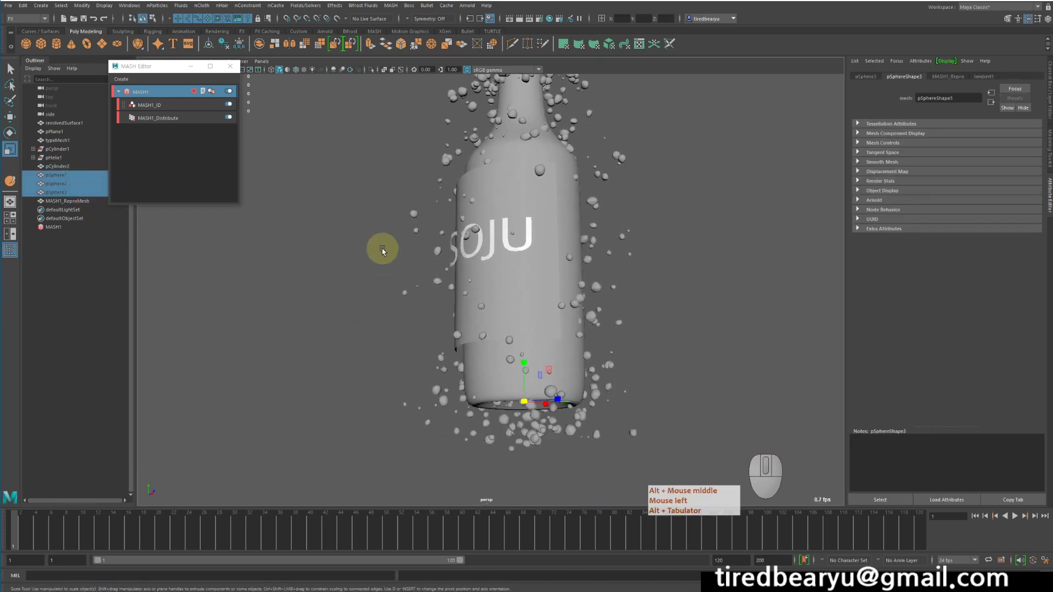
{"action": "middle_click_drag", "start_coordinate": [449, 276], "coordinate": [446, 274]}
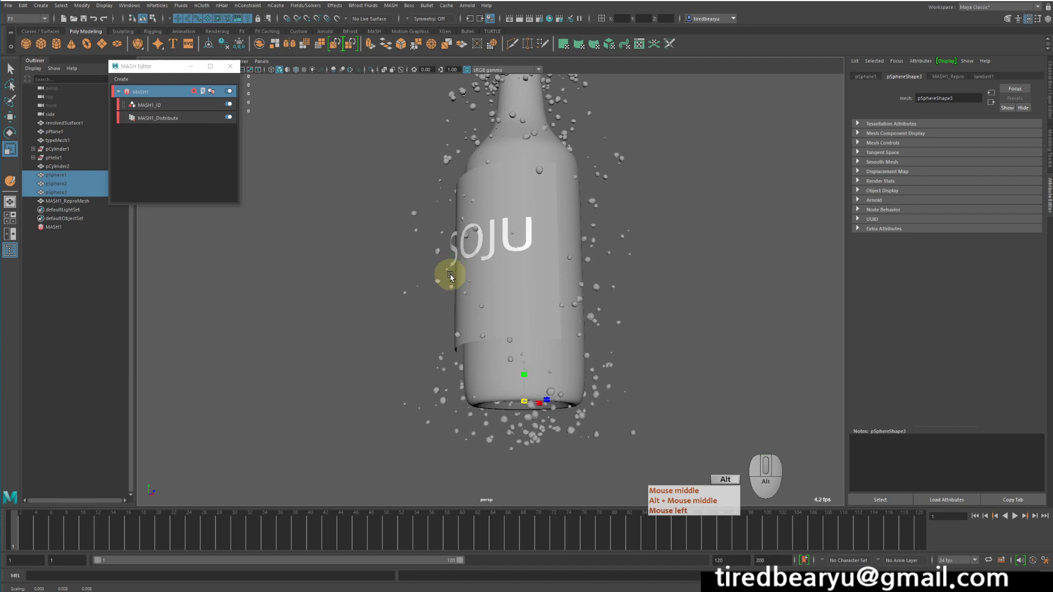
- Examine the size and spread of the smaller droplets around the bottle's neck, label and base from several angles
{"action": "left_click_drag", "start_coordinate": [446, 275], "coordinate": [482, 281], "text": "alt"}
{"action": "middle_click_drag", "start_coordinate": [482, 282], "coordinate": [469, 336], "text": "alt"}
{"action": "left_click_drag", "start_coordinate": [470, 335], "coordinate": [491, 327], "text": "alt"}
{"action": "right_click_drag", "start_coordinate": [490, 327], "coordinate": [541, 298], "text": "alt"}
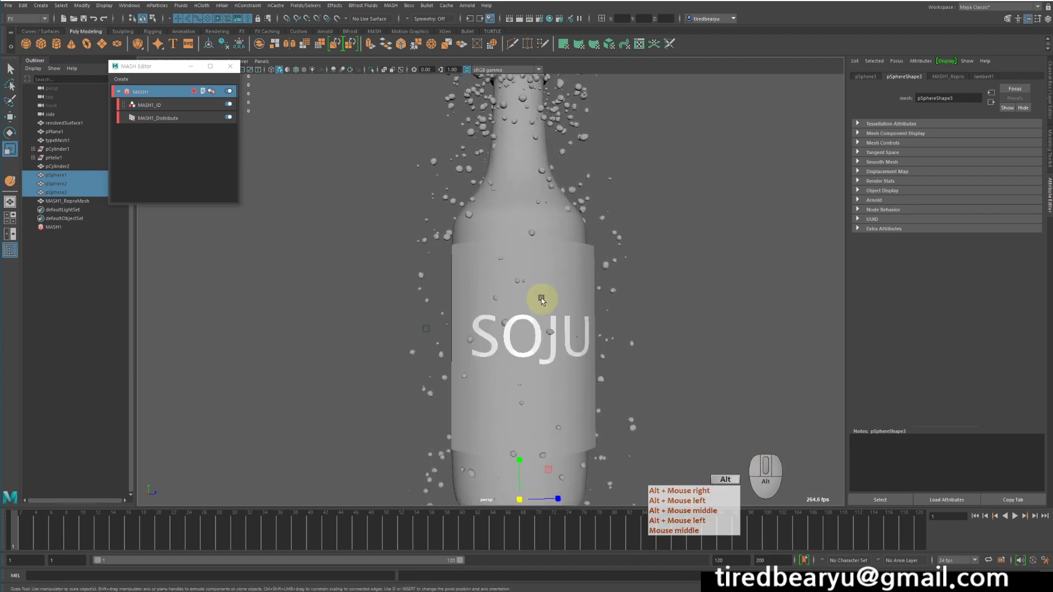
{"action": "middle_click_drag", "start_coordinate": [541, 298], "coordinate": [512, 350], "text": "alt"}
{"action": "right_click_drag", "start_coordinate": [512, 350], "coordinate": [465, 329], "text": "alt"}
{"action": "left_click_drag", "start_coordinate": [465, 329], "coordinate": [515, 336], "text": "alt"}
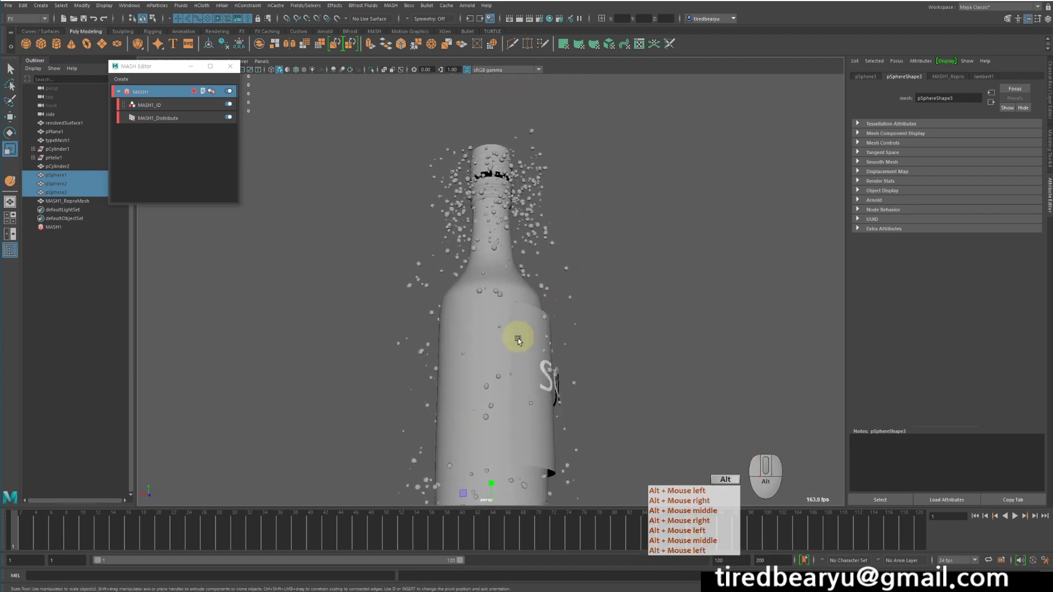
{"action": "middle_click_drag", "start_coordinate": [515, 336], "coordinate": [528, 228], "text": "alt"}
{"action": "left_click_drag", "start_coordinate": [529, 228], "coordinate": [493, 237], "text": "alt"}
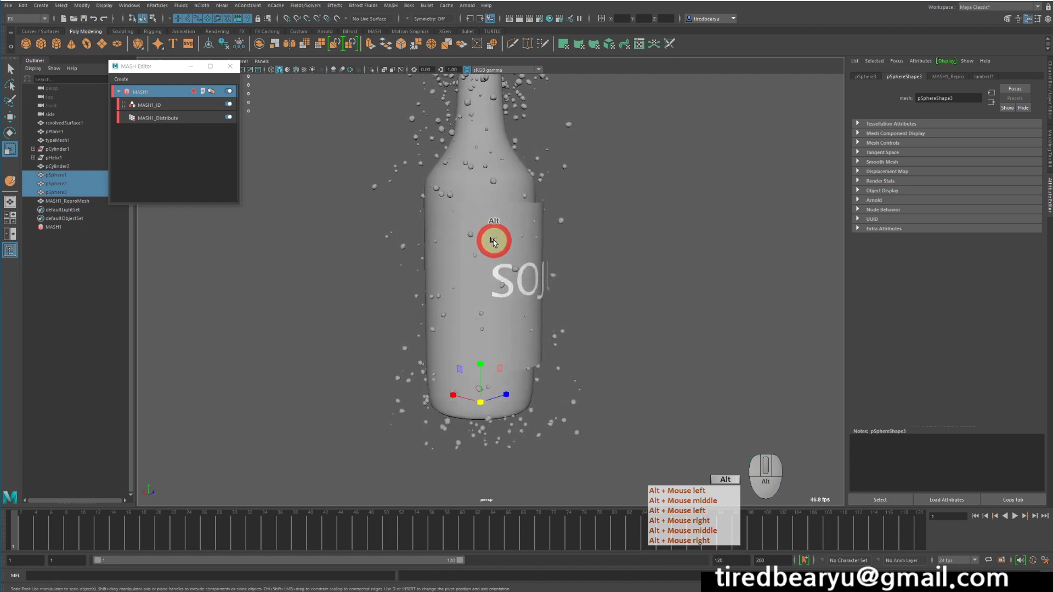
{"action": "middle_click_drag", "start_coordinate": [493, 237], "coordinate": [477, 324], "text": "alt"}
{"action": "left_click_drag", "start_coordinate": [477, 324], "coordinate": [627, 251], "text": "alt"}
{"action": "left_click", "coordinate": [628, 251]}
{"action": "mouse_move", "coordinate": [627, 251]}
{"action": "middle_mouse_down", "text": "alt"}
{"action": "mouse_move", "coordinate": [616, 293]}
{"action": "mouse_move", "coordinate": [609, 260]}
{"action": "middle_mouse_up", "text": "alt"}
{"action": "left_click_drag", "start_coordinate": [610, 260], "coordinate": [582, 274], "text": "alt"}
{"action": "right_click_drag", "start_coordinate": [582, 275], "coordinate": [513, 259], "text": "alt"}
{"action": "left_click_drag", "start_coordinate": [513, 259], "coordinate": [509, 251], "text": "alt"}
- Compare the droplet scatter with the beer.jpg reference in Paint 3D, and return to the bottle in Maya
{"action": "key", "text": "alt+Tab"}
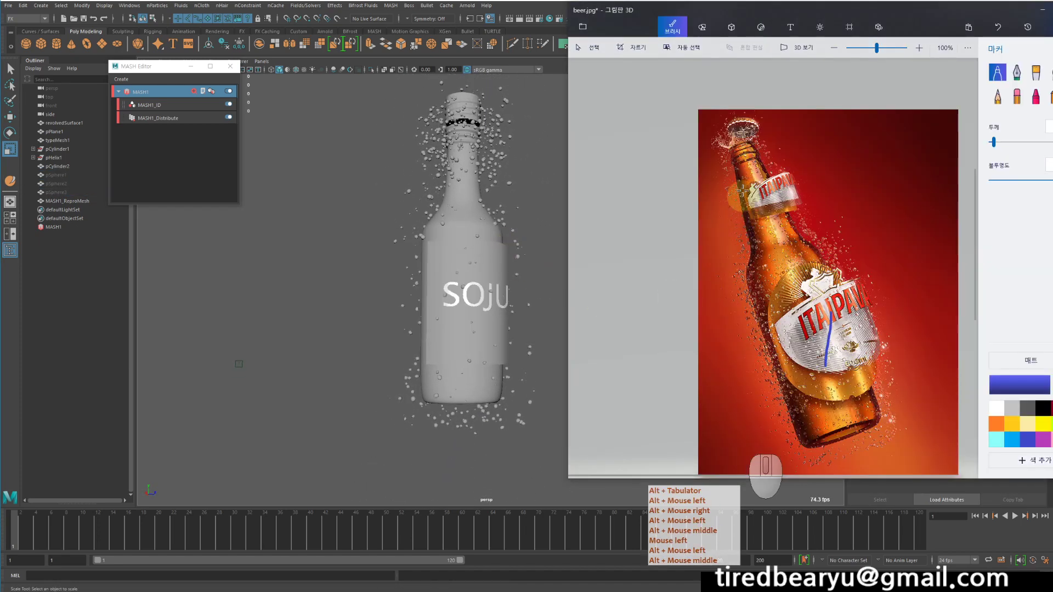
{"action": "key", "text": "alt+Tab"}
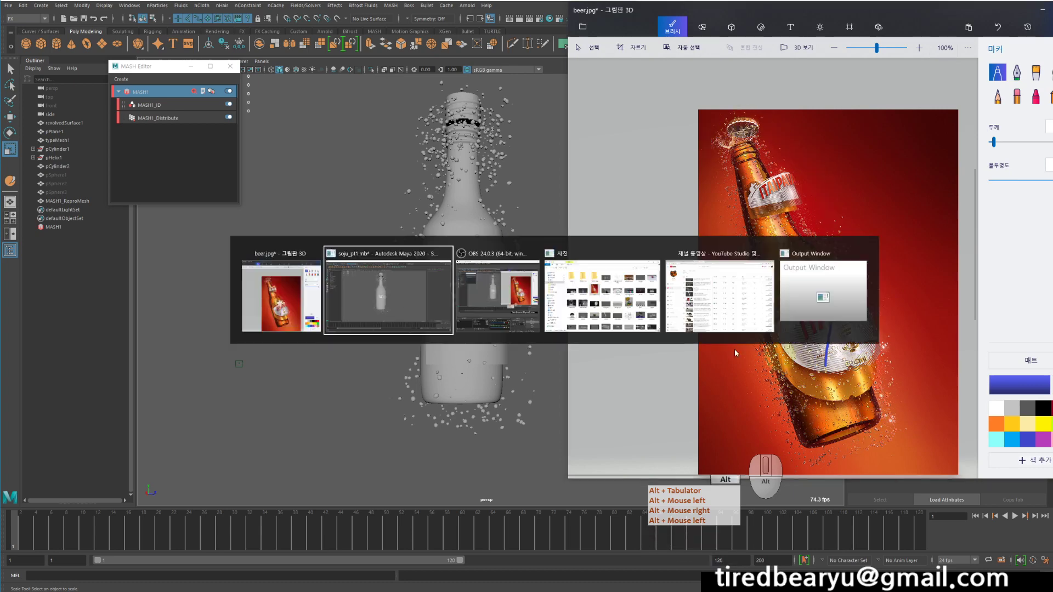
{"action": "left_click_drag", "start_coordinate": [515, 332], "coordinate": [540, 332], "text": "alt"}
{"action": "right_click_drag", "start_coordinate": [540, 332], "coordinate": [595, 331], "text": "alt"}
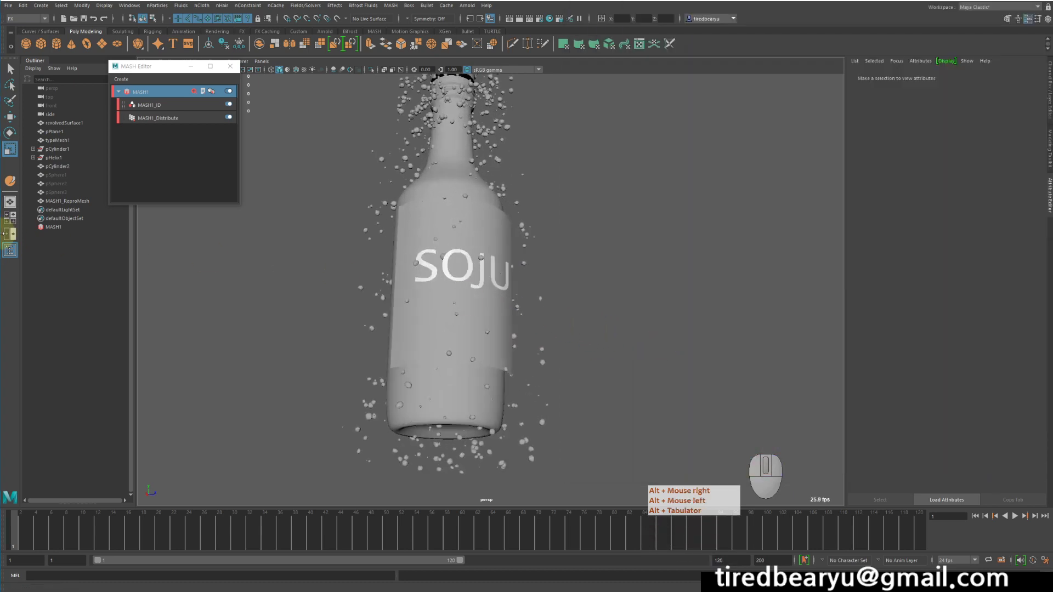
- Select the MASH1 network to review its Distribute settings and check the droplet scatter over the whole bottle
{"action": "left_click", "coordinate": [58, 226]}
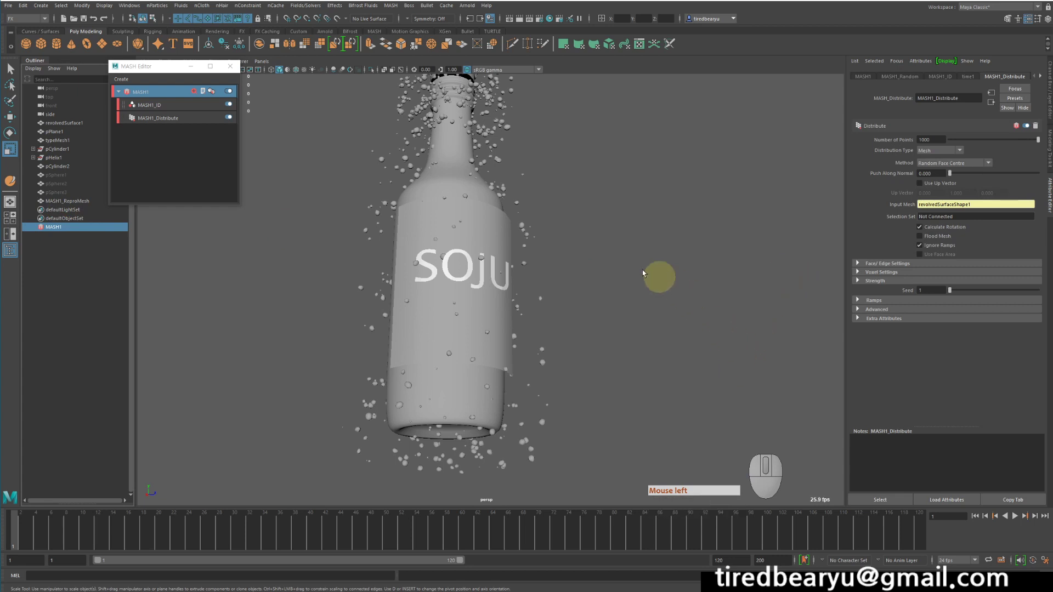
{"action": "left_click", "coordinate": [171, 105]}
{"action": "left_click_drag", "start_coordinate": [571, 226], "coordinate": [576, 234], "text": "alt"}
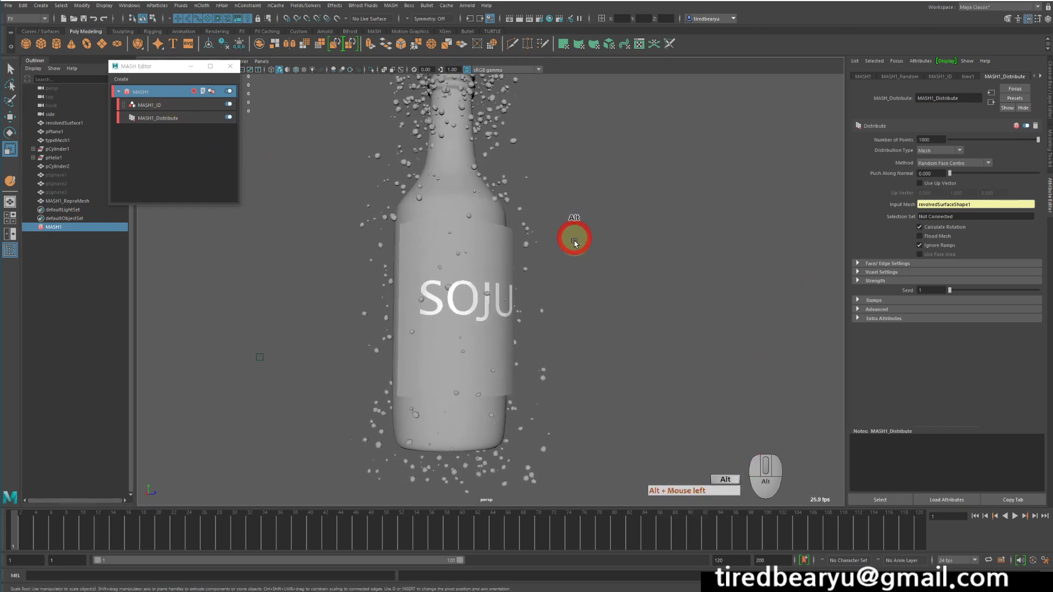
{"action": "right_click_drag", "start_coordinate": [575, 235], "coordinate": [439, 211], "text": "alt"}
{"action": "left_click_drag", "start_coordinate": [439, 211], "coordinate": [456, 220], "text": "alt"}
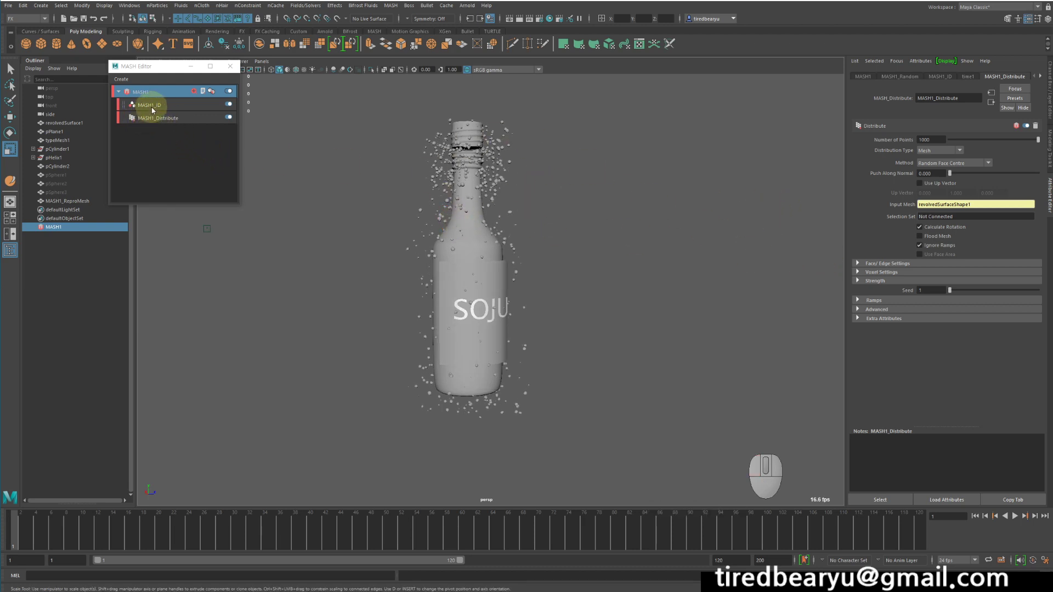
- Duplicate the MASH1_ReproMesh droplet mesh as a separate copy of the scattered droplets
{"action": "left_click", "coordinate": [63, 201]}
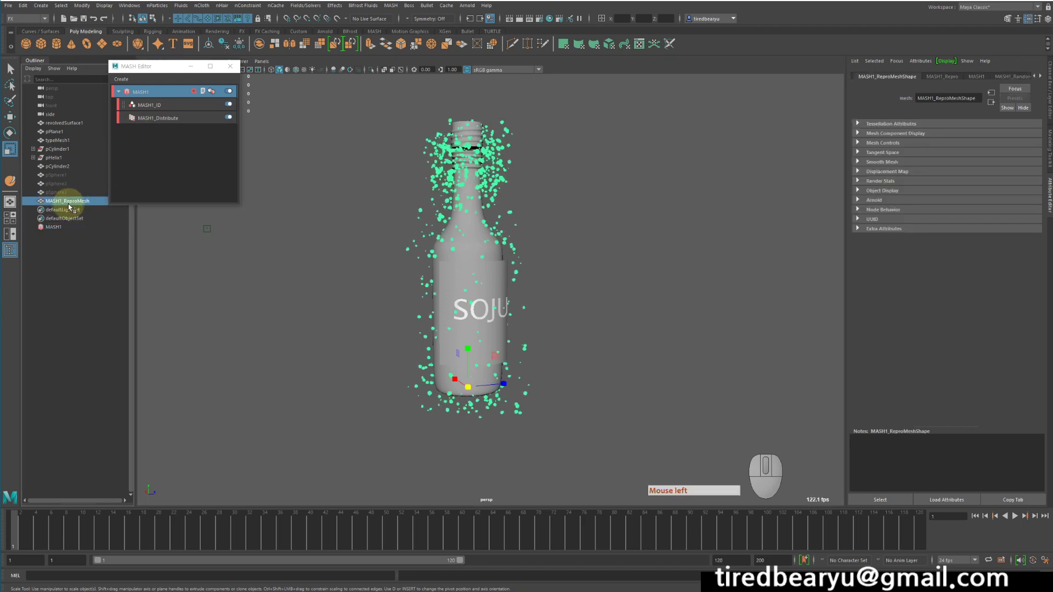
{"action": "left_click", "coordinate": [87, 201]}
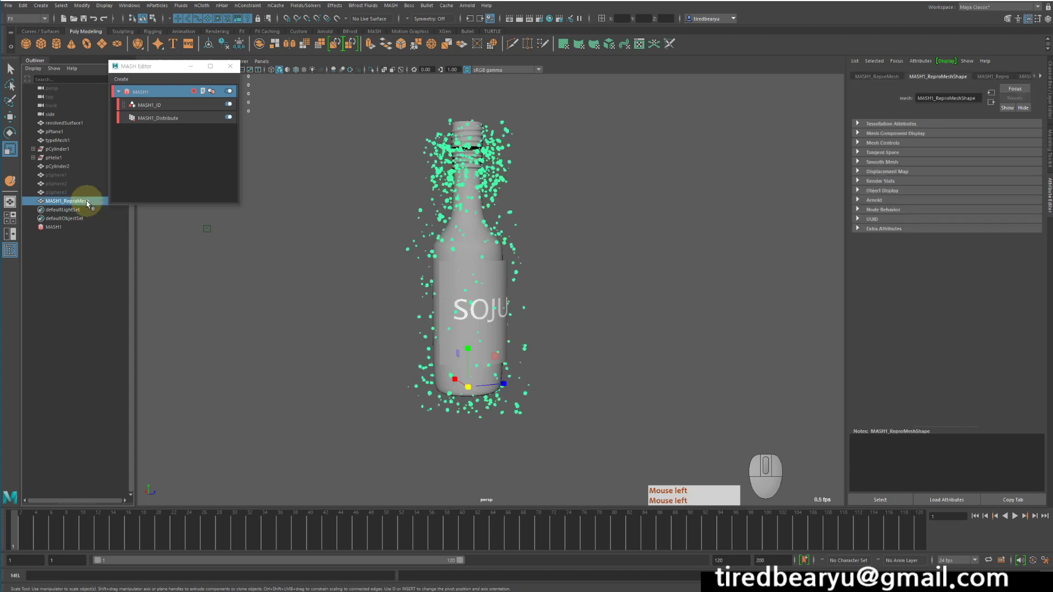
{"action": "key", "text": "ctrl+d"}
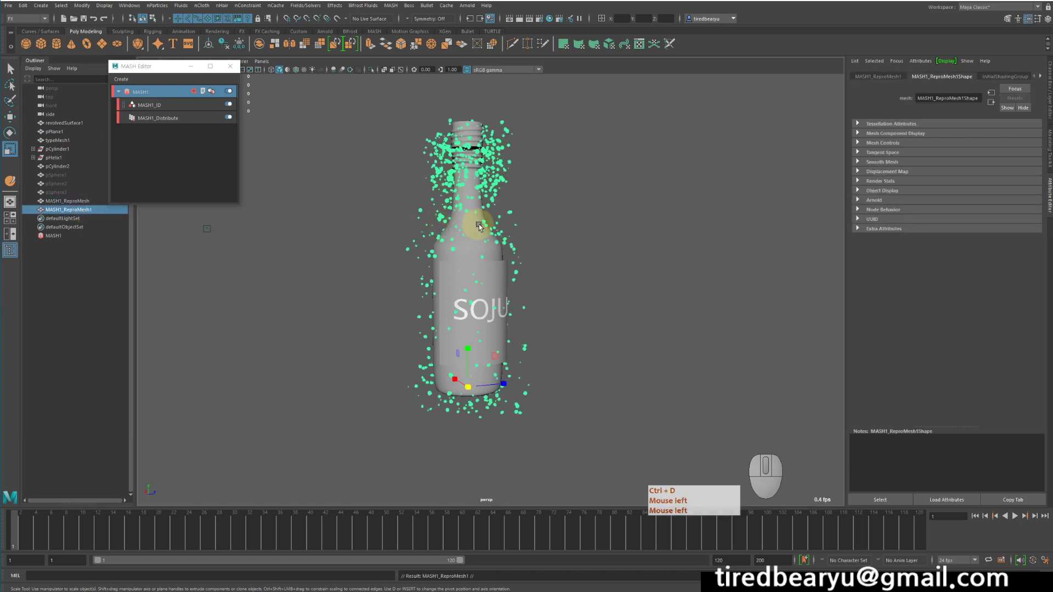
- Try moving the duplicated droplet mesh downward with the Move tool, and undo the move
{"action": "key", "text": "w"}
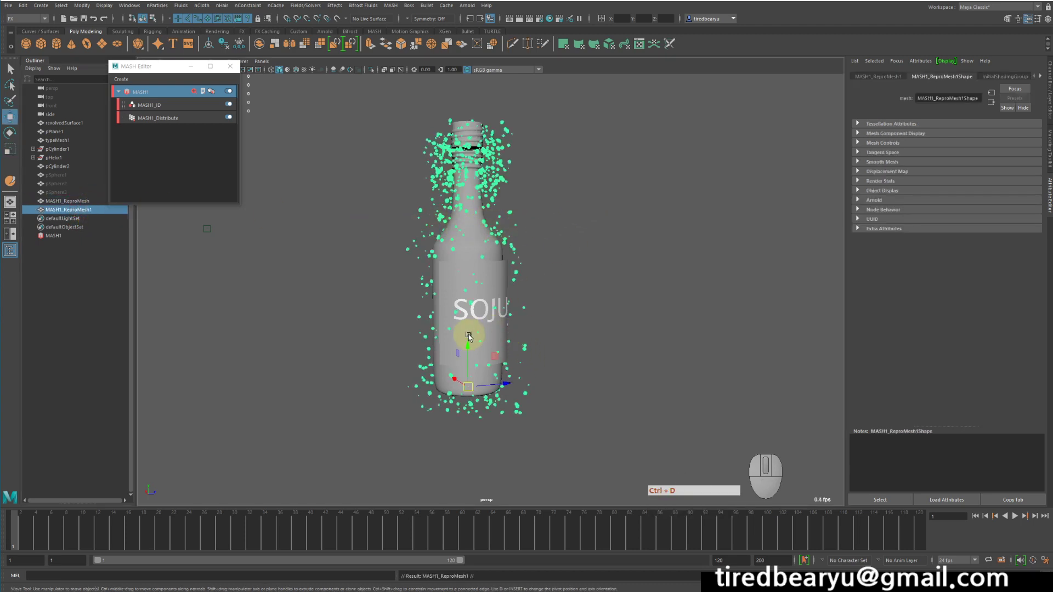
{"action": "left_click_drag", "start_coordinate": [471, 341], "coordinate": [473, 440]}
{"action": "key", "text": "ctrl+z"}
- Delete the MASH1 network from the MASH Editor and confirm the deletion
{"action": "left_click", "coordinate": [142, 92]}
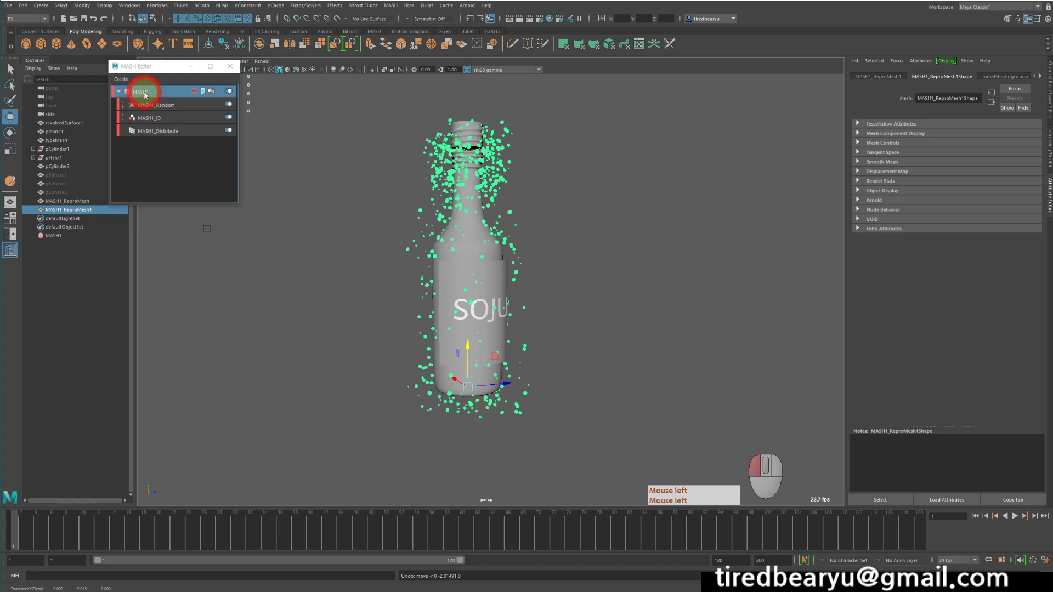
{"action": "right_click", "coordinate": [145, 94]}
{"action": "left_click", "coordinate": [200, 113]}
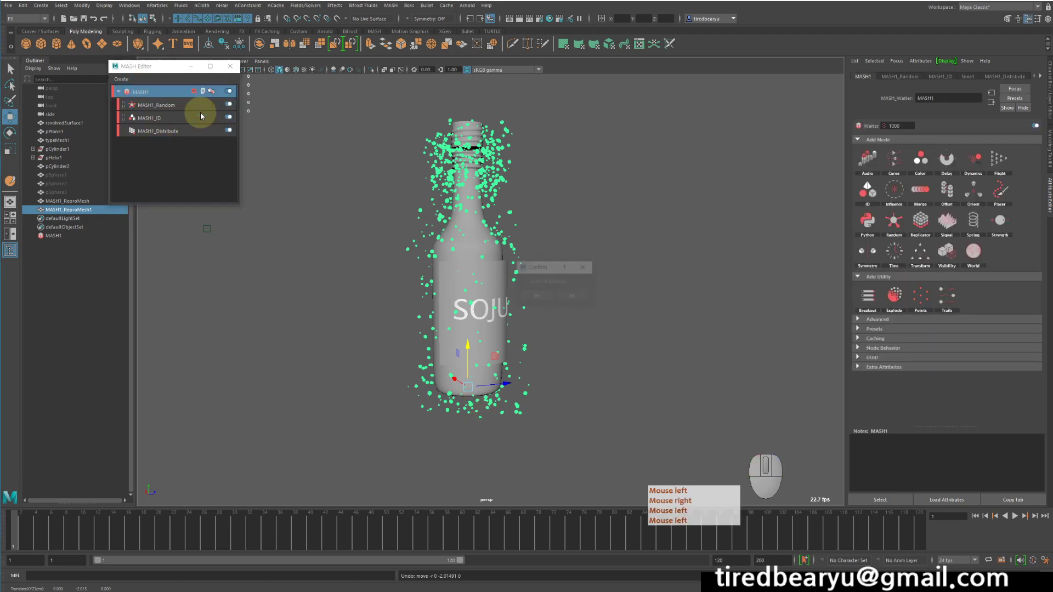
{"action": "left_click", "coordinate": [534, 297]}
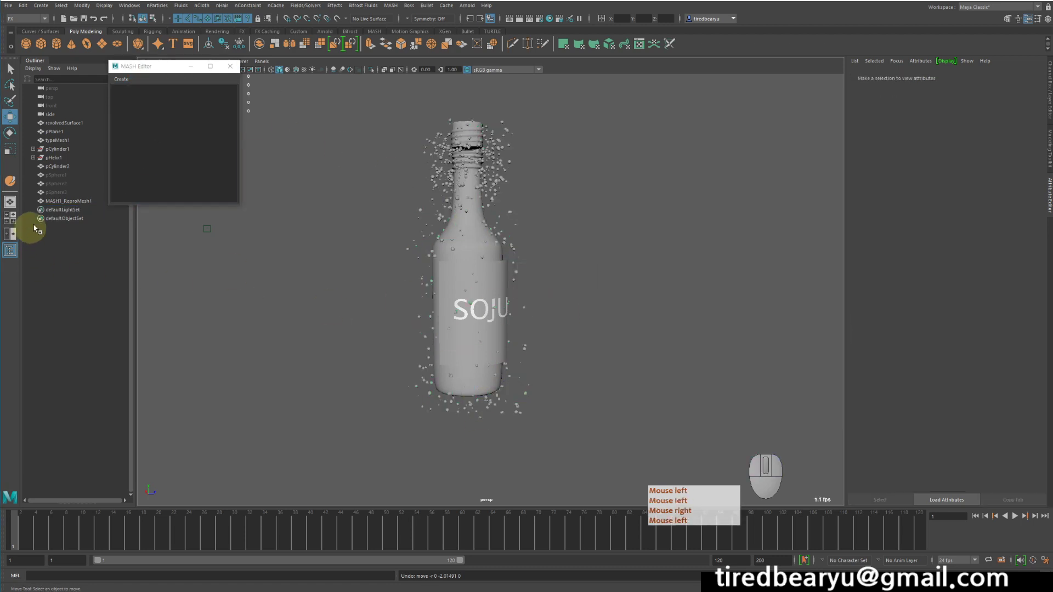
- Check the remaining duplicated droplet mesh around the bottle and close the MASH Editor
{"action": "left_click", "coordinate": [66, 201]}
{"action": "left_click_drag", "start_coordinate": [536, 270], "coordinate": [371, 111], "text": "alt"}
{"action": "left_click", "coordinate": [599, 258]}
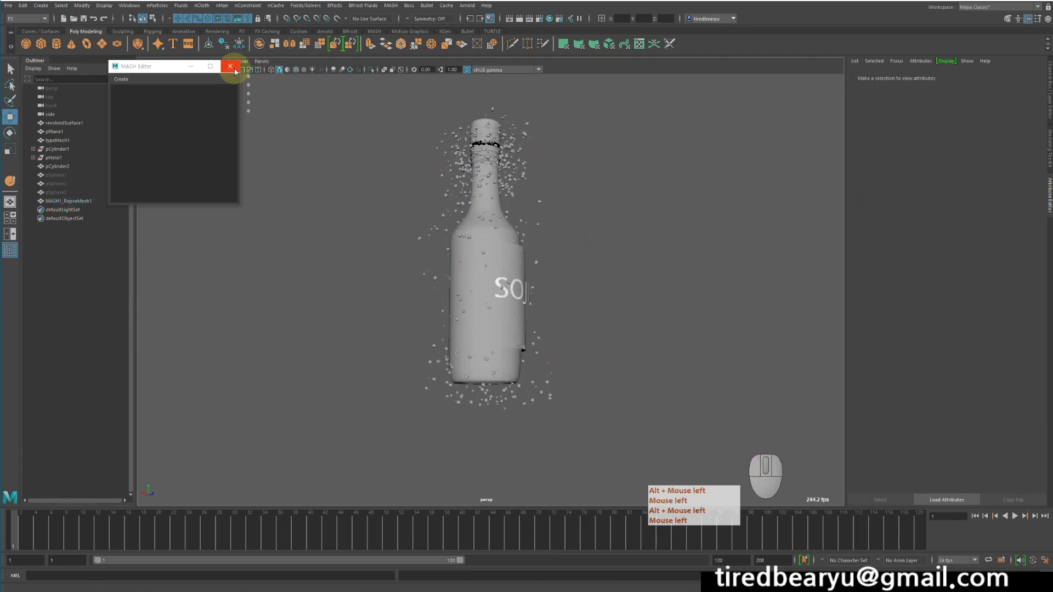
{"action": "left_click", "coordinate": [230, 67]}
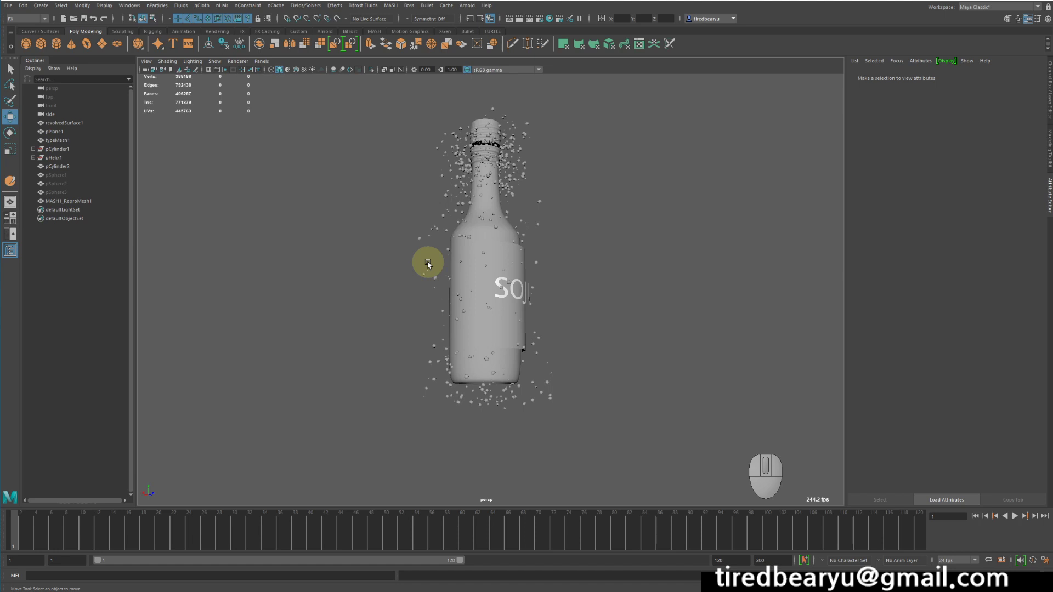
- Examine the standalone droplet mesh MASH1_ReproMesh1 around the bottle from close up and from a distance
{"action": "left_click", "coordinate": [551, 186]}
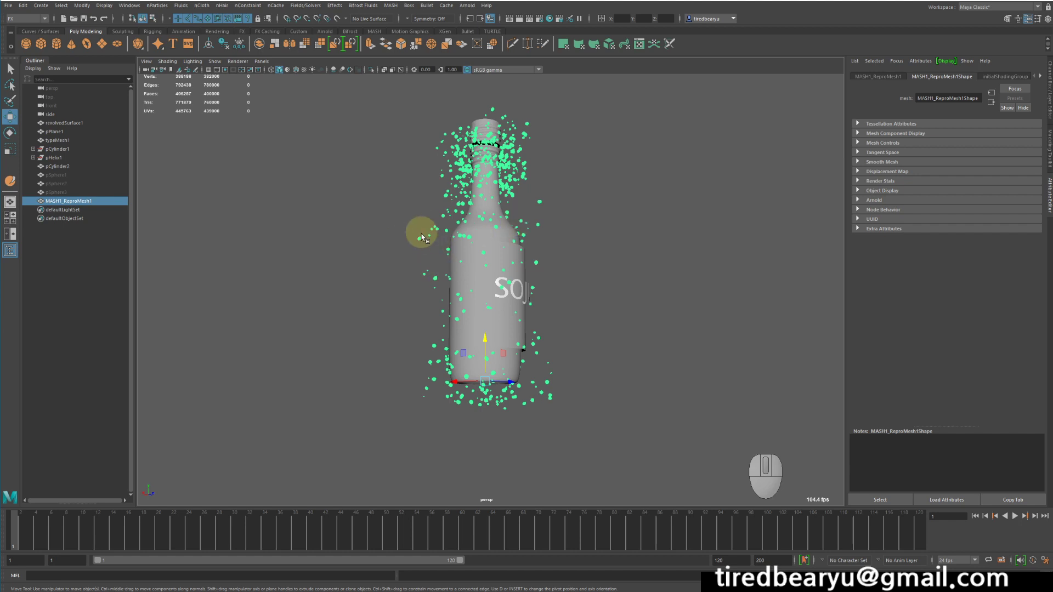
{"action": "left_click_drag", "start_coordinate": [544, 176], "coordinate": [513, 183], "text": "alt"}
{"action": "right_click_drag", "start_coordinate": [523, 185], "coordinate": [642, 212], "text": "alt"}
{"action": "middle_click_drag", "start_coordinate": [642, 211], "coordinate": [668, 173], "text": "alt"}
{"action": "left_click_drag", "start_coordinate": [668, 173], "coordinate": [655, 171], "text": "alt"}
{"action": "middle_click_drag", "start_coordinate": [655, 173], "coordinate": [662, 192], "text": "alt"}
{"action": "right_click_drag", "start_coordinate": [663, 192], "coordinate": [585, 163], "text": "alt"}
{"action": "left_click_drag", "start_coordinate": [585, 163], "coordinate": [587, 173], "text": "alt"}
{"action": "left_click", "coordinate": [622, 213]}
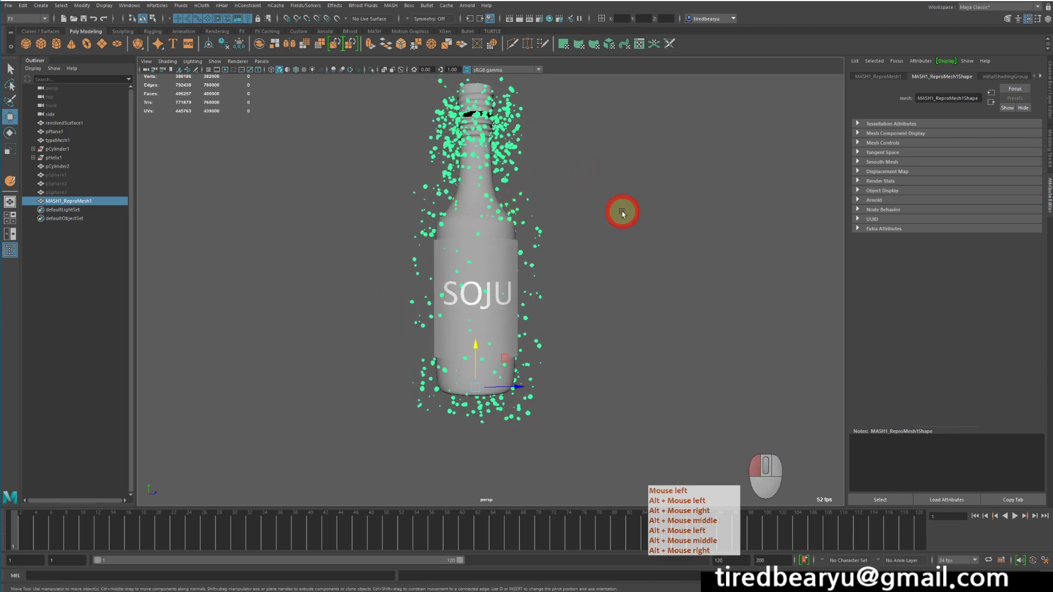
{"action": "left_click_drag", "start_coordinate": [568, 218], "coordinate": [576, 189], "text": "alt"}
{"action": "right_click_drag", "start_coordinate": [576, 189], "coordinate": [660, 200], "text": "alt"}
{"action": "middle_click_drag", "start_coordinate": [660, 200], "coordinate": [677, 181], "text": "alt"}
{"action": "left_click_drag", "start_coordinate": [676, 181], "coordinate": [643, 176], "text": "alt"}
{"action": "middle_click_drag", "start_coordinate": [642, 176], "coordinate": [622, 201], "text": "alt"}
{"action": "left_click_drag", "start_coordinate": [621, 201], "coordinate": [628, 224], "text": "alt"}
{"action": "right_click_drag", "start_coordinate": [628, 224], "coordinate": [482, 147], "text": "alt"}
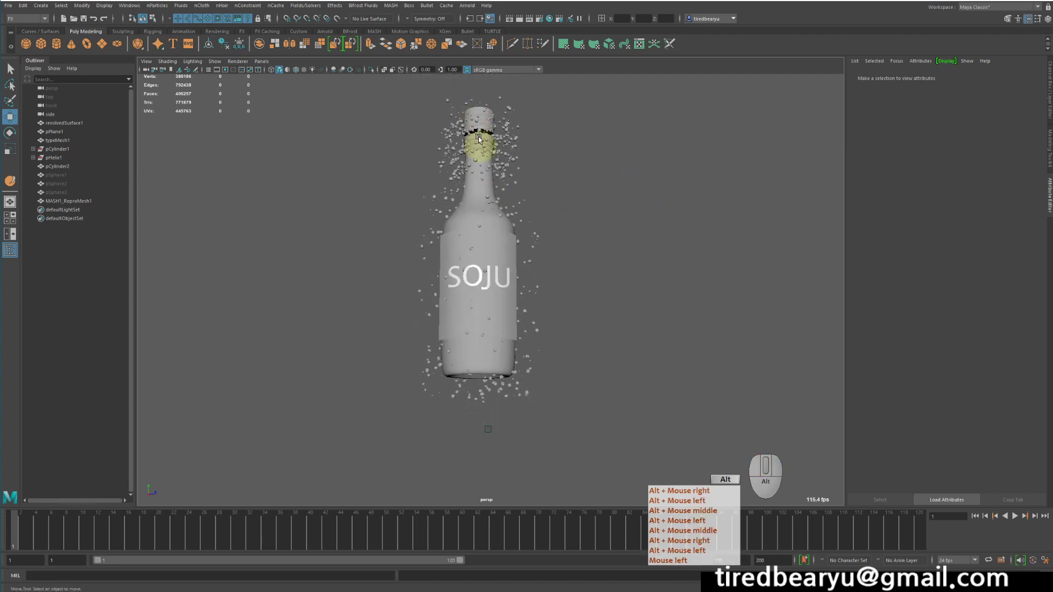
{"action": "left_click_drag", "start_coordinate": [612, 256], "coordinate": [635, 253], "text": "alt"}
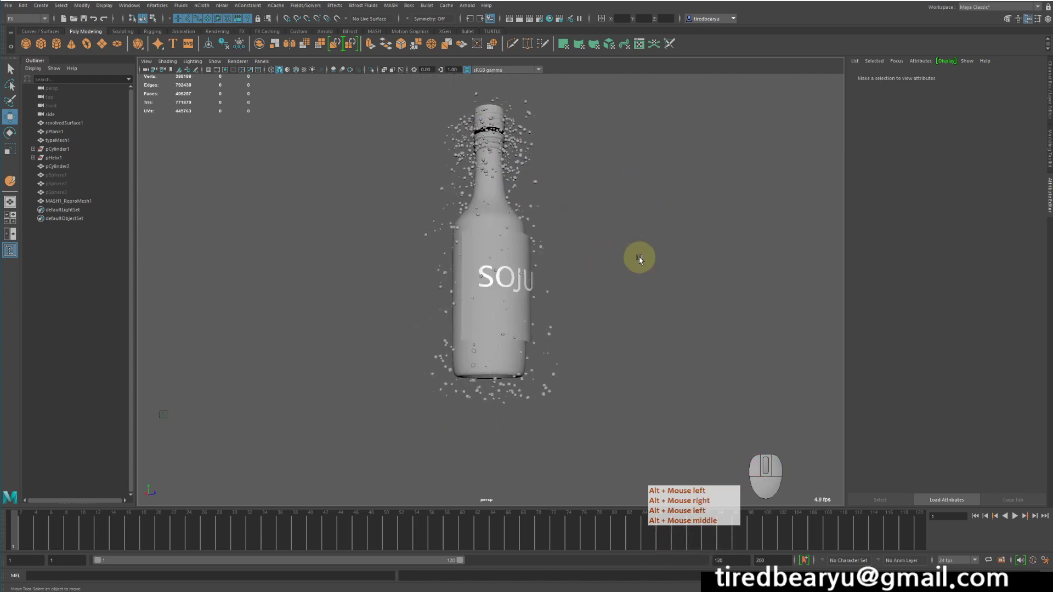